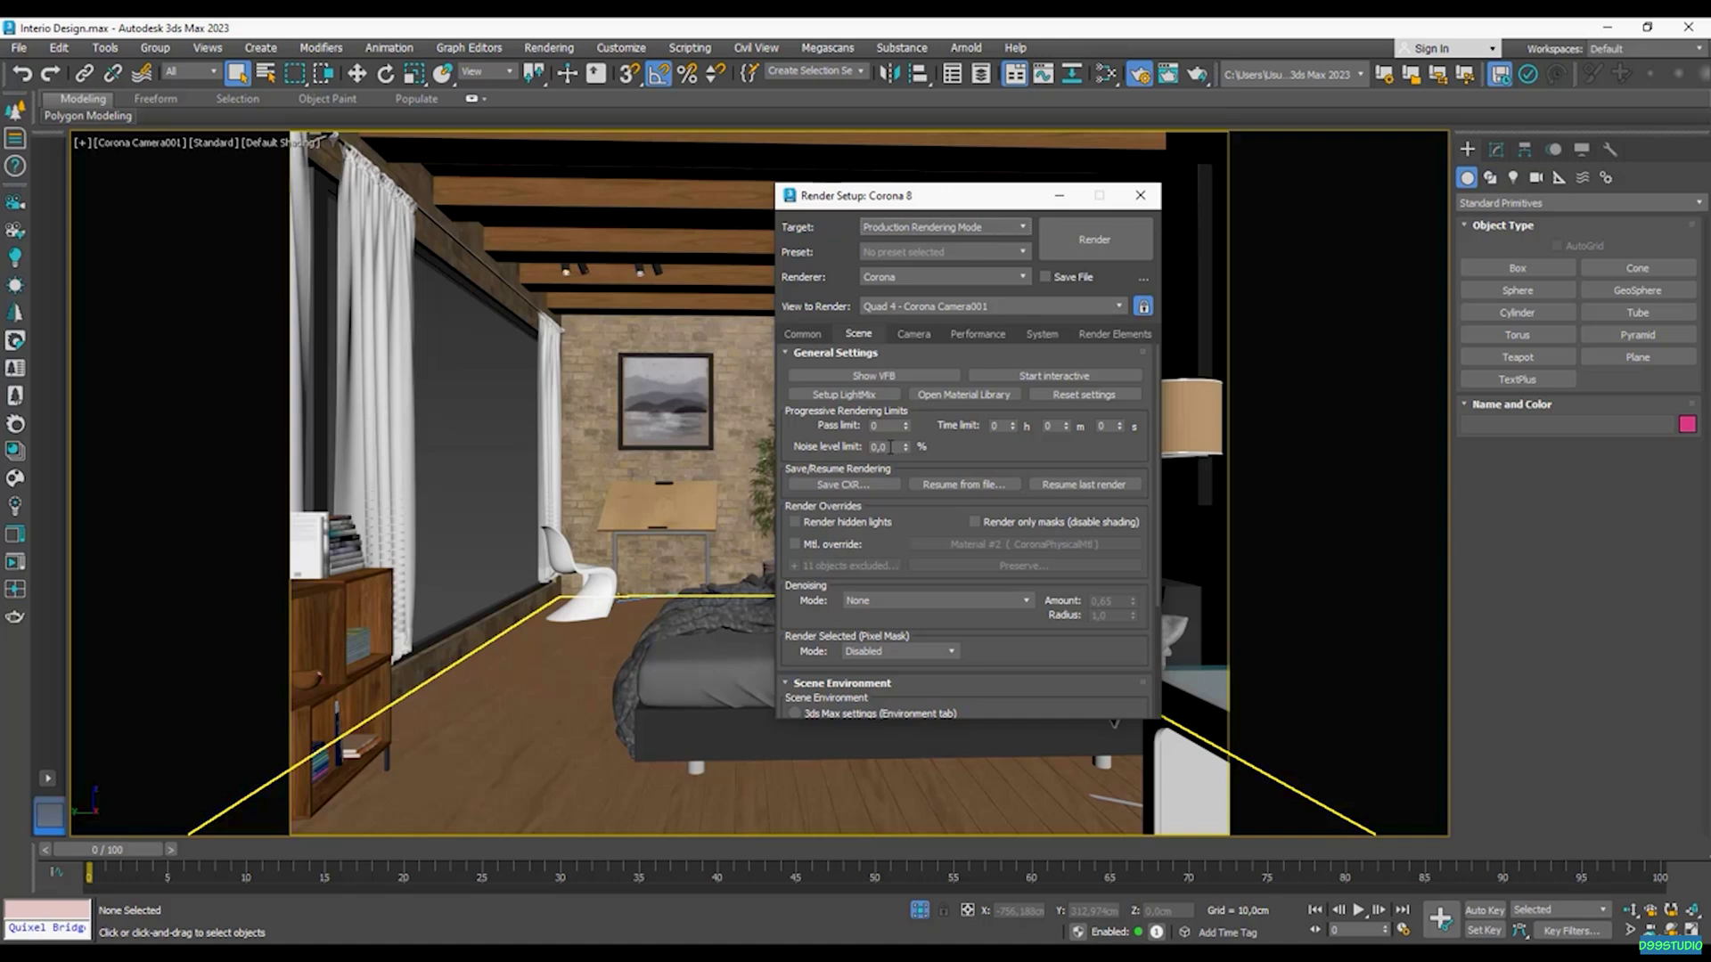
# Step: Set the render's noise level limit to 5% and the denoising mode to Corona High Quality
pyautogui.doubleClick(891, 447)
pyautogui.moveTo(971, 444); pyautogui.dragTo(969, 438)
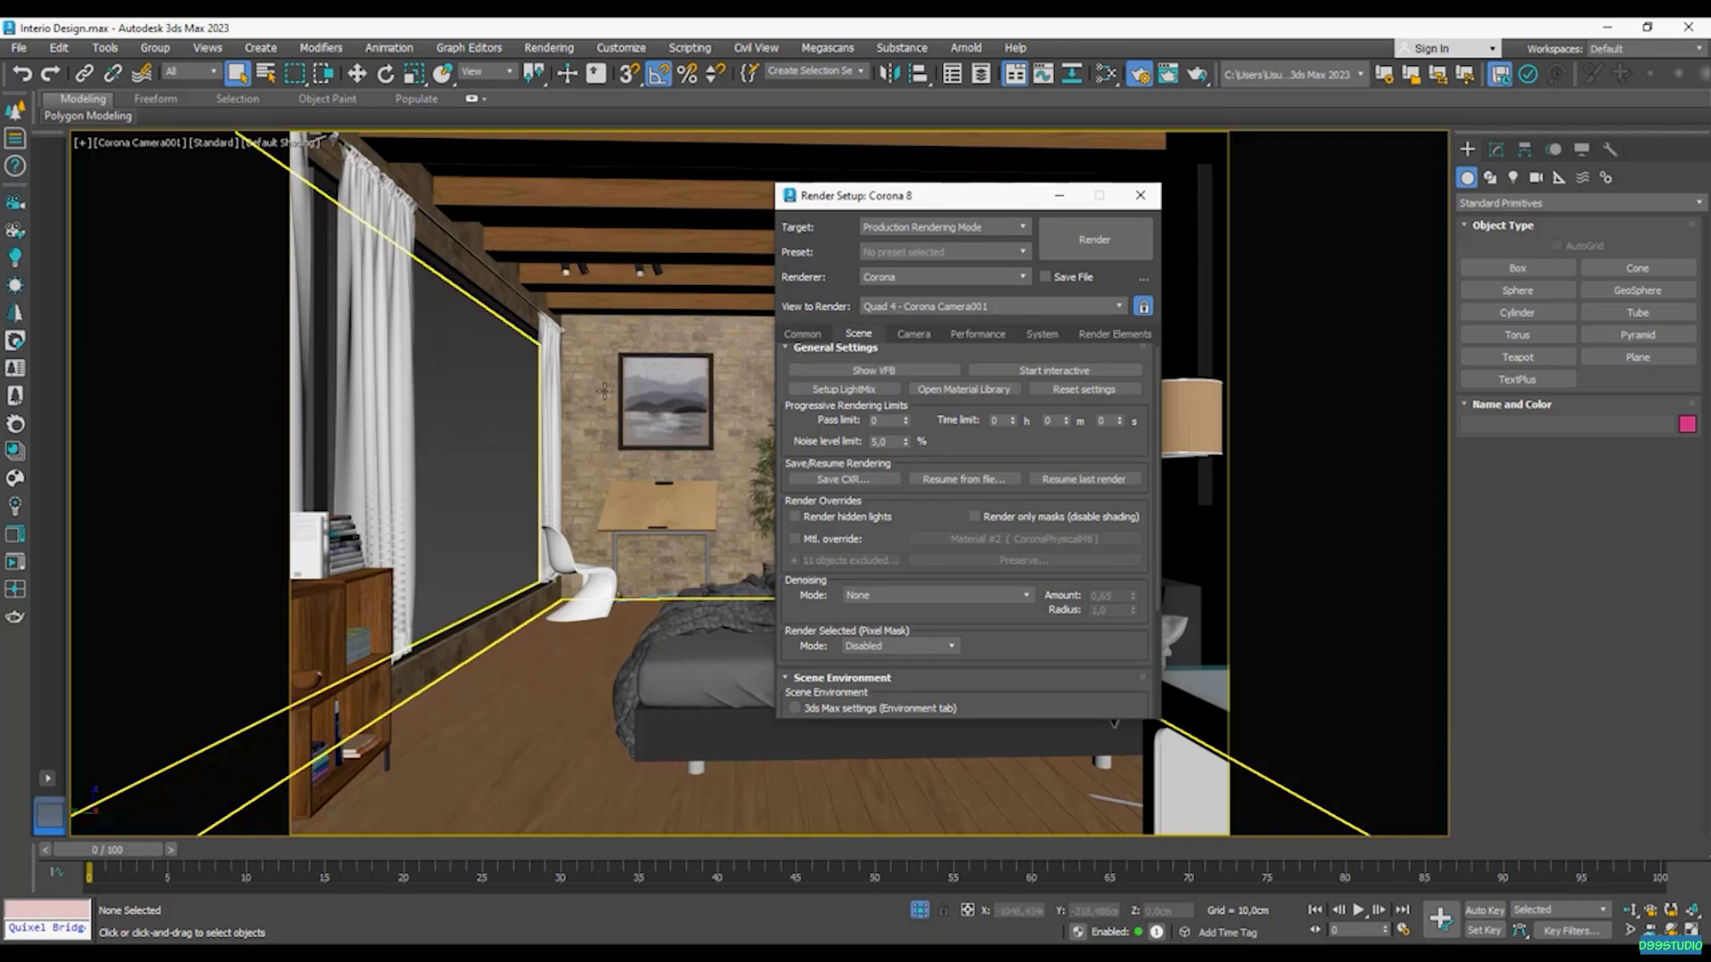
pyautogui.click(951, 598)
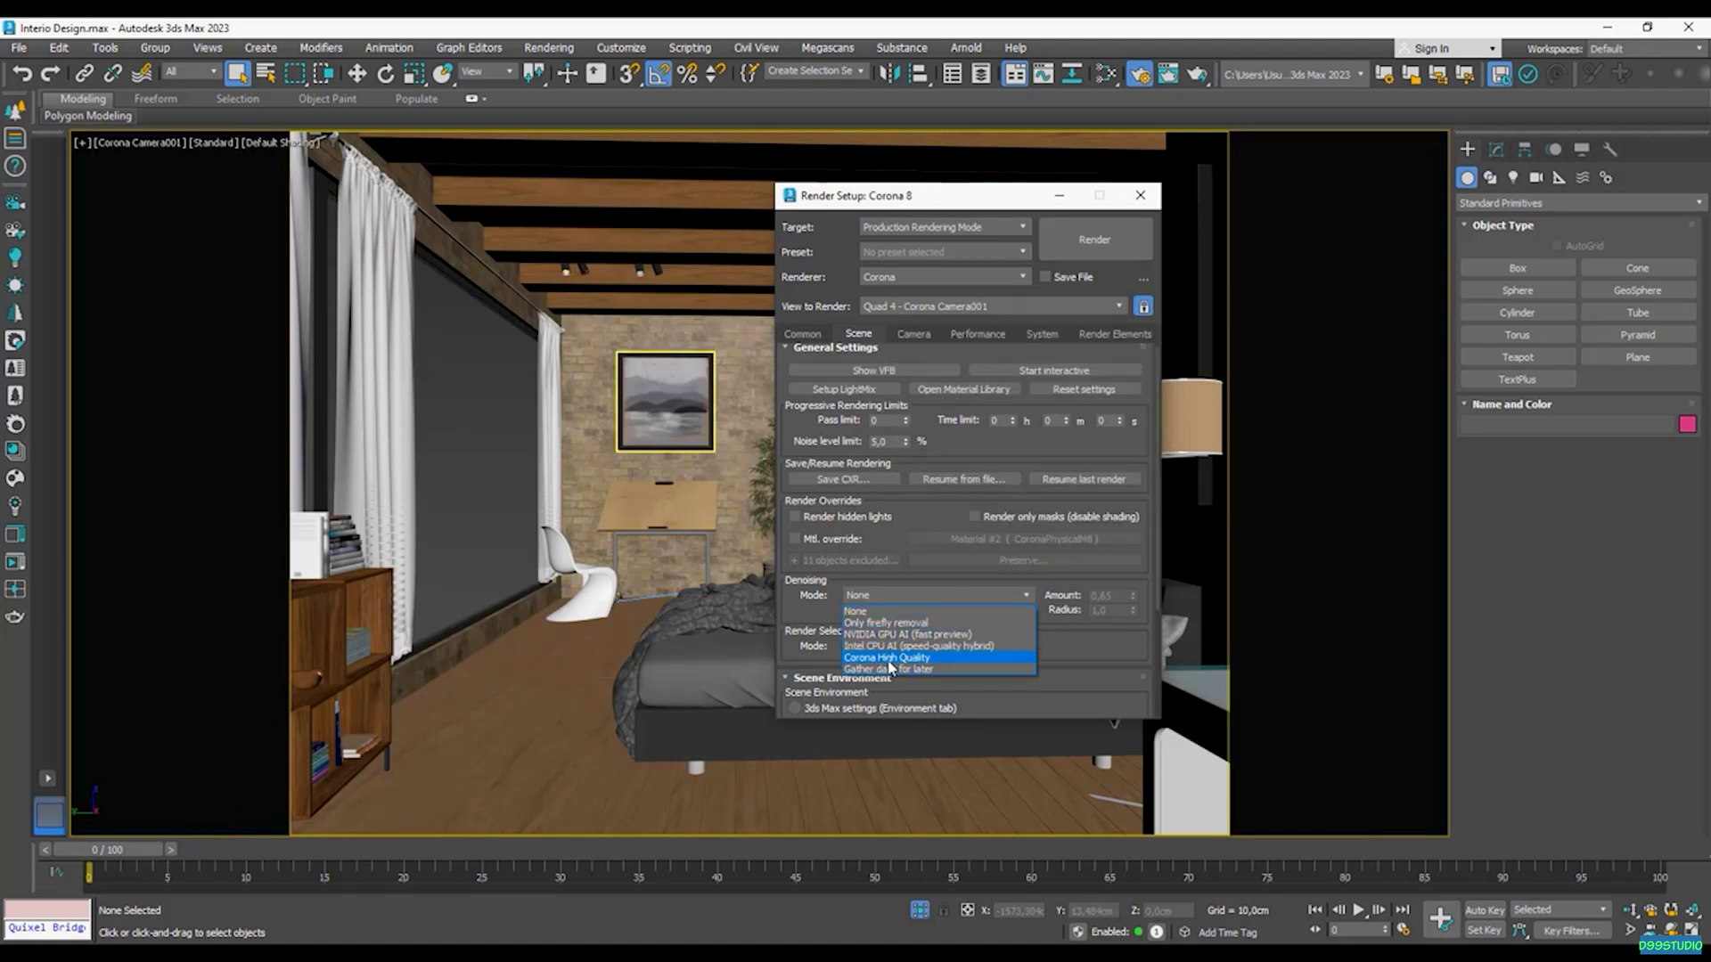
pyautogui.click(931, 657)
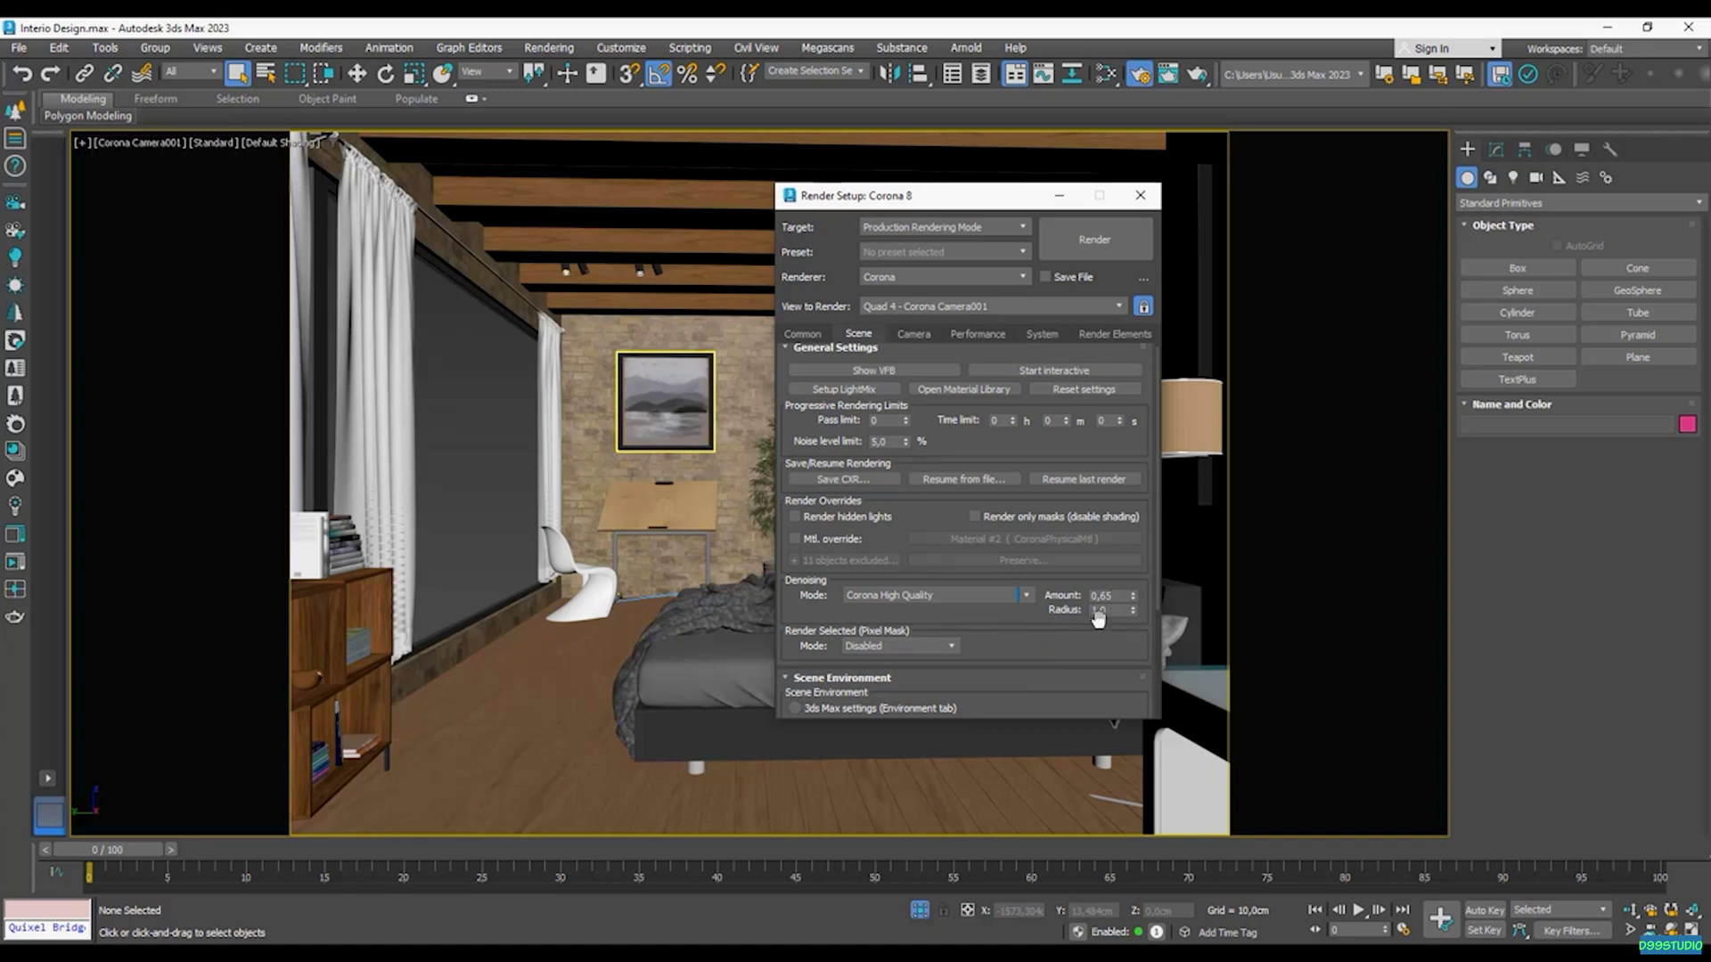
# Step: Set the render output size to 2000 pixels wide by 1500 pixels high, keeping the locked image aspect
pyautogui.click(803, 335)
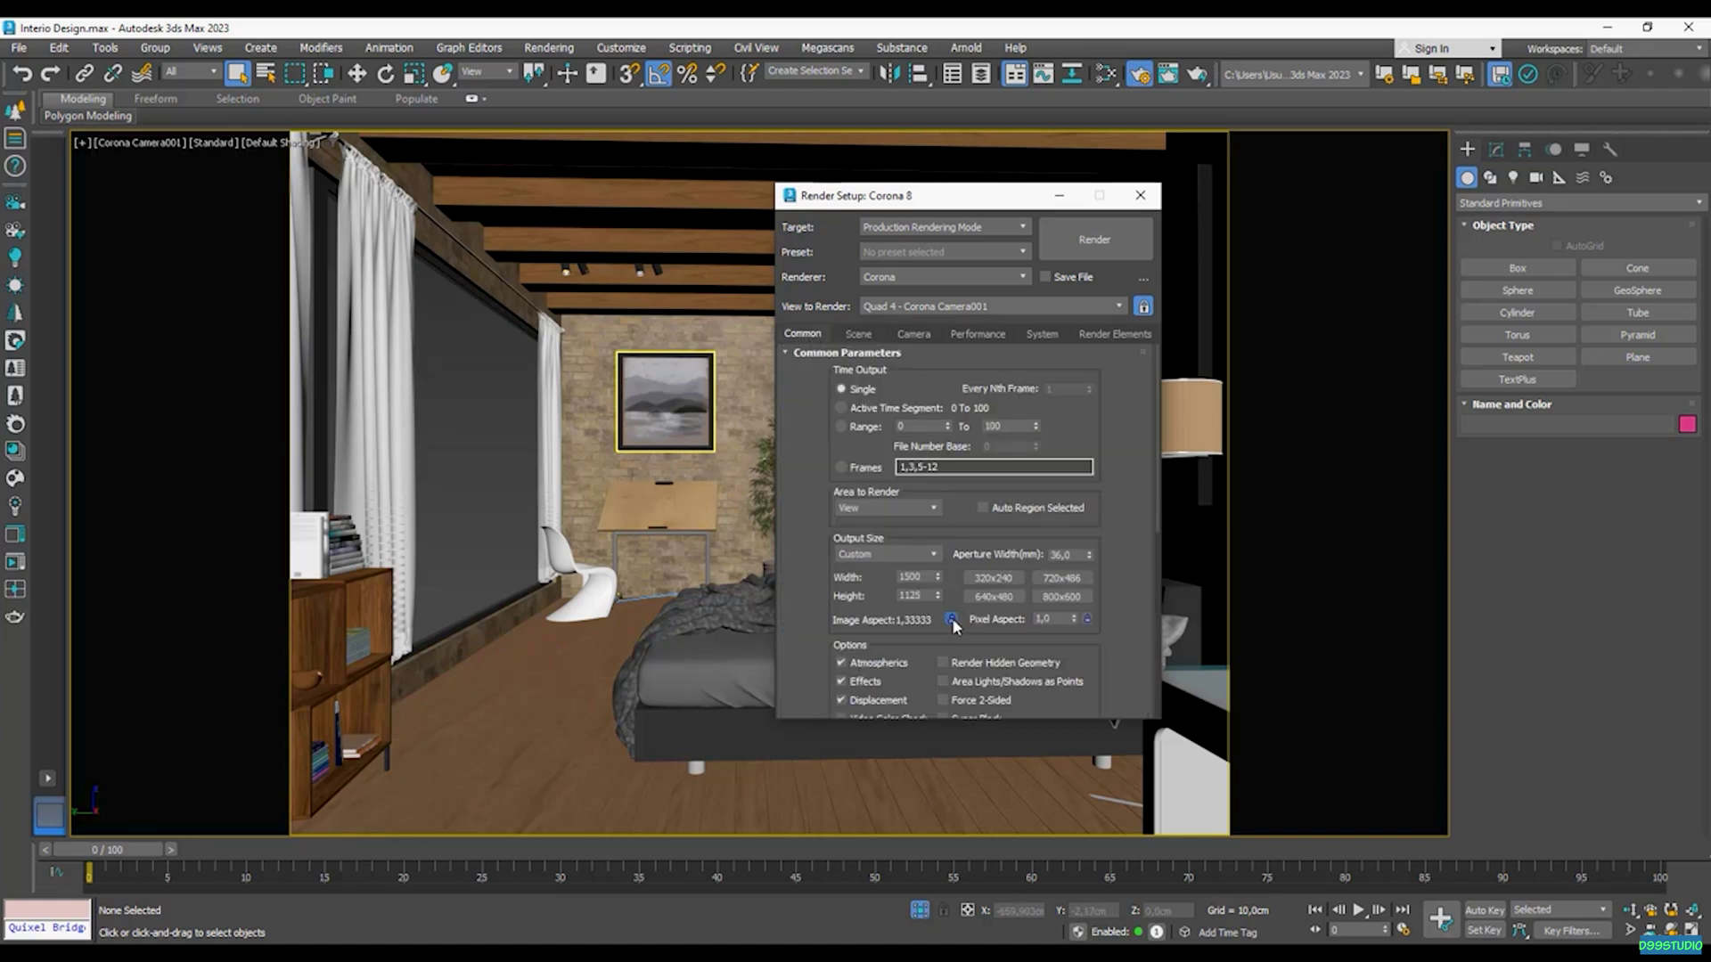
pyautogui.doubleClick(928, 576)
pyautogui.click(856, 580)
pyautogui.moveTo(927, 577); pyautogui.dragTo(862, 567)
pyautogui.write('30')
pyautogui.write('200')
pyautogui.click(872, 584)
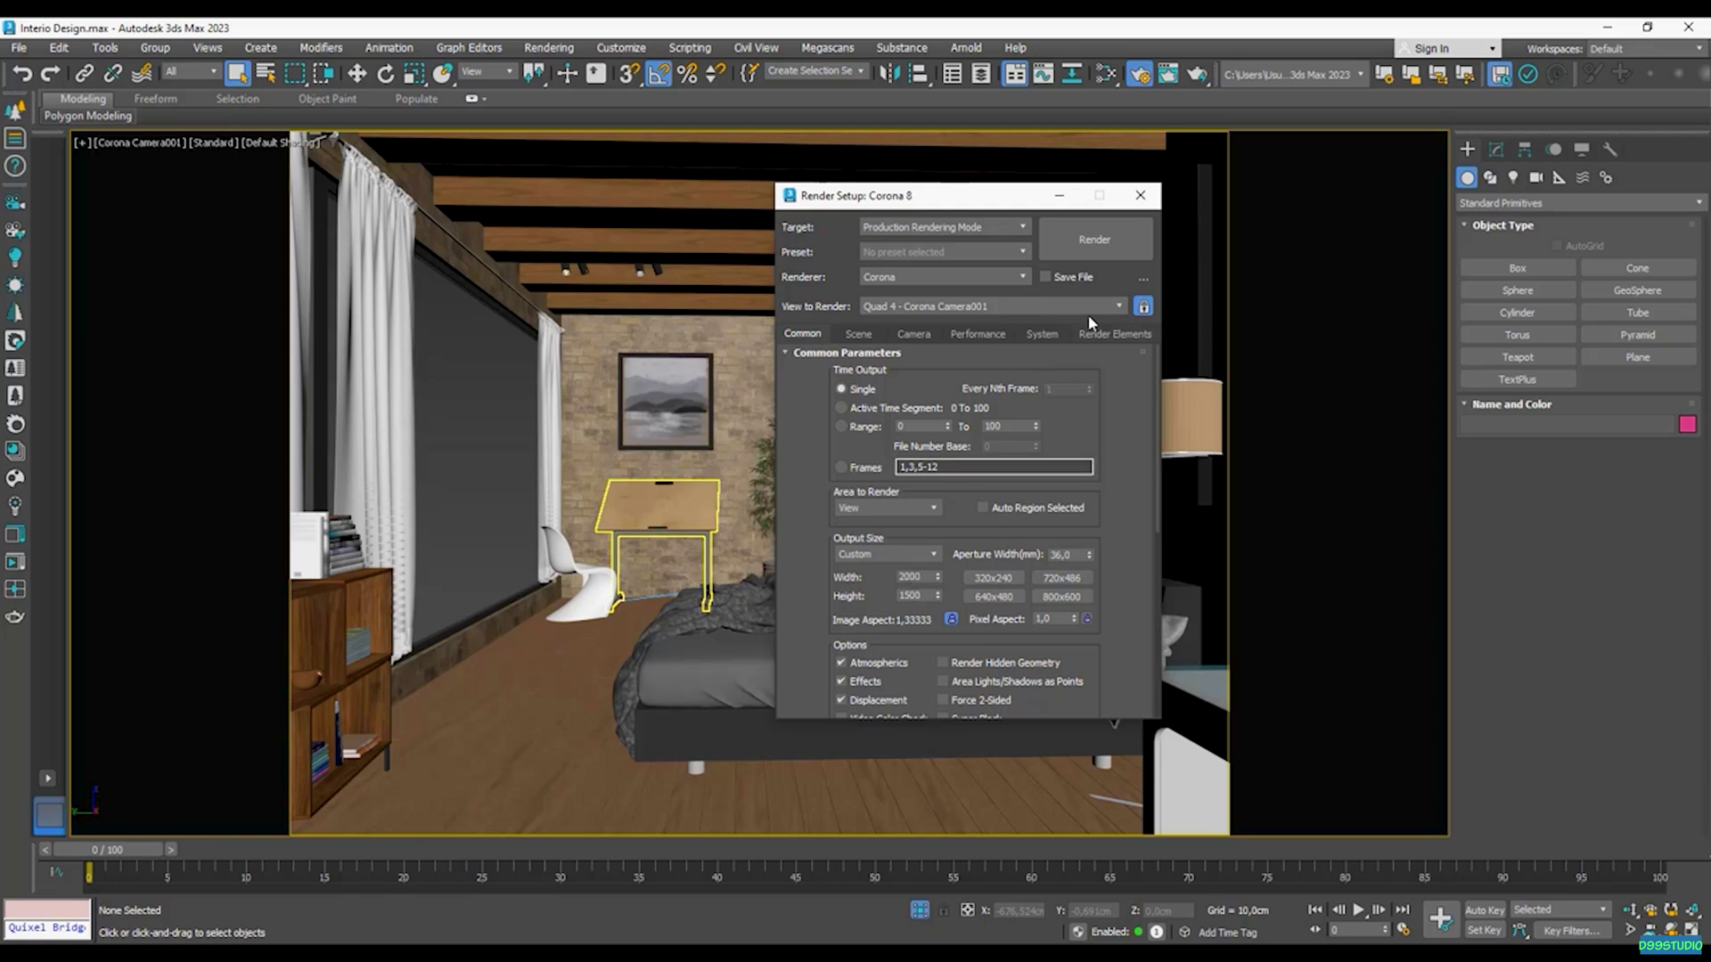
# Step: Render the Corona camera view of the bedroom and check the pass count and noise level in the render statistics
pyautogui.click(1083, 241)
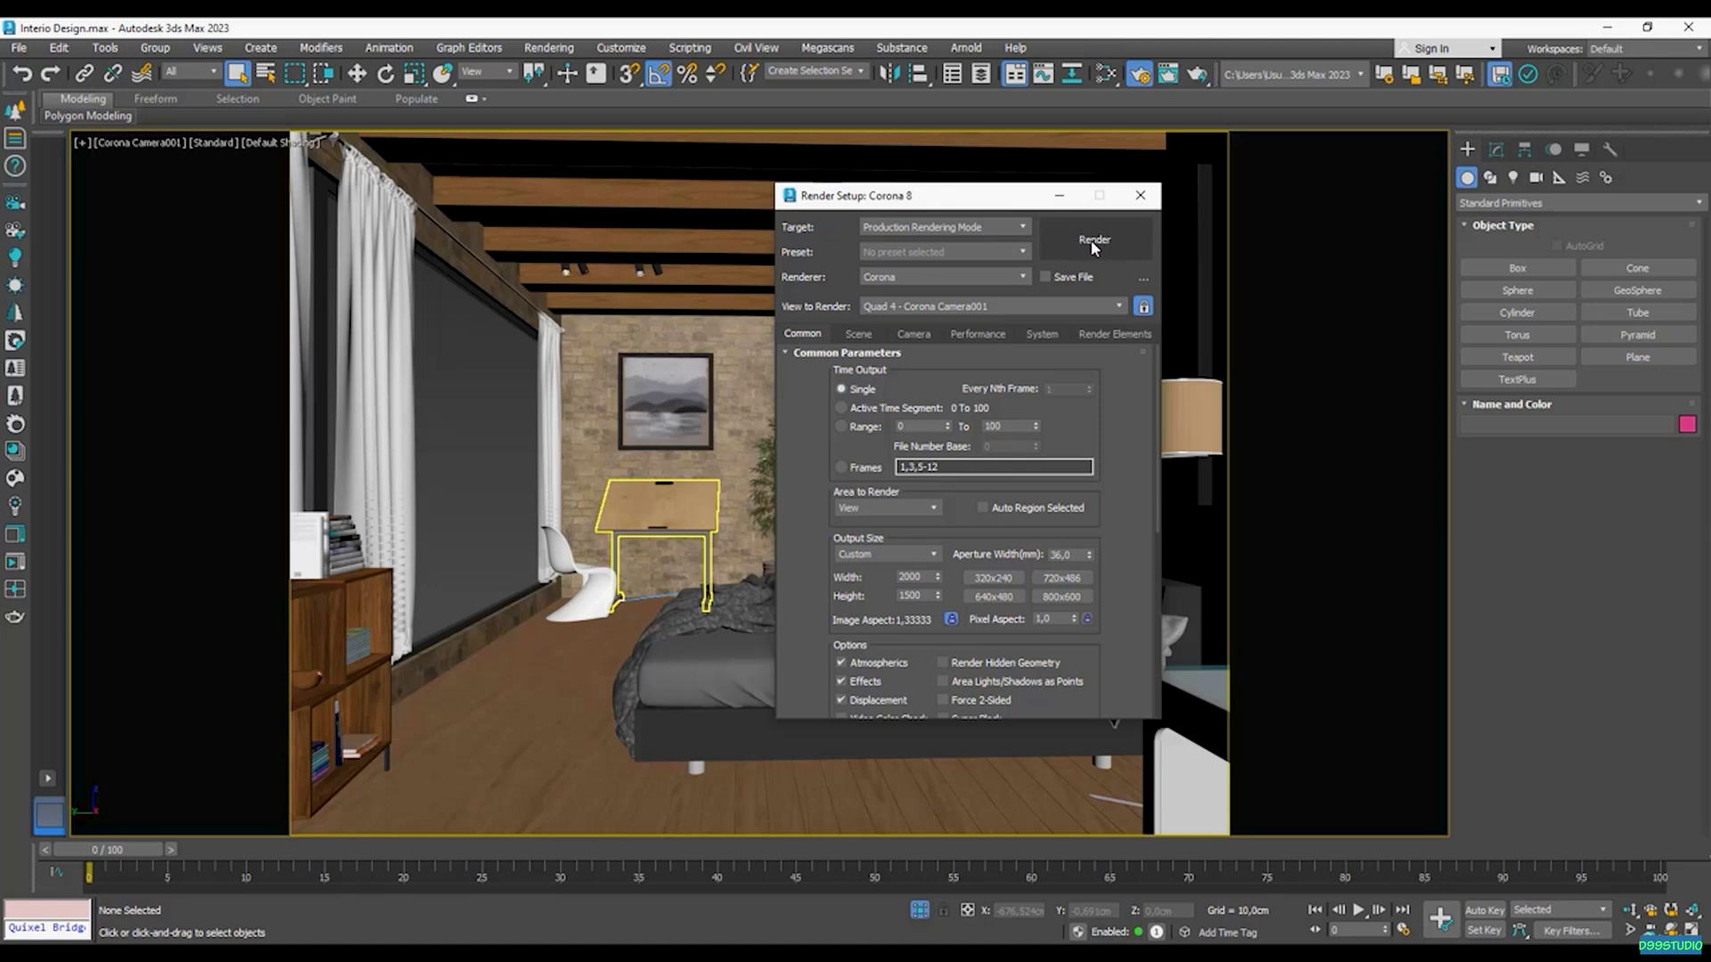
pyautogui.click(1094, 242)
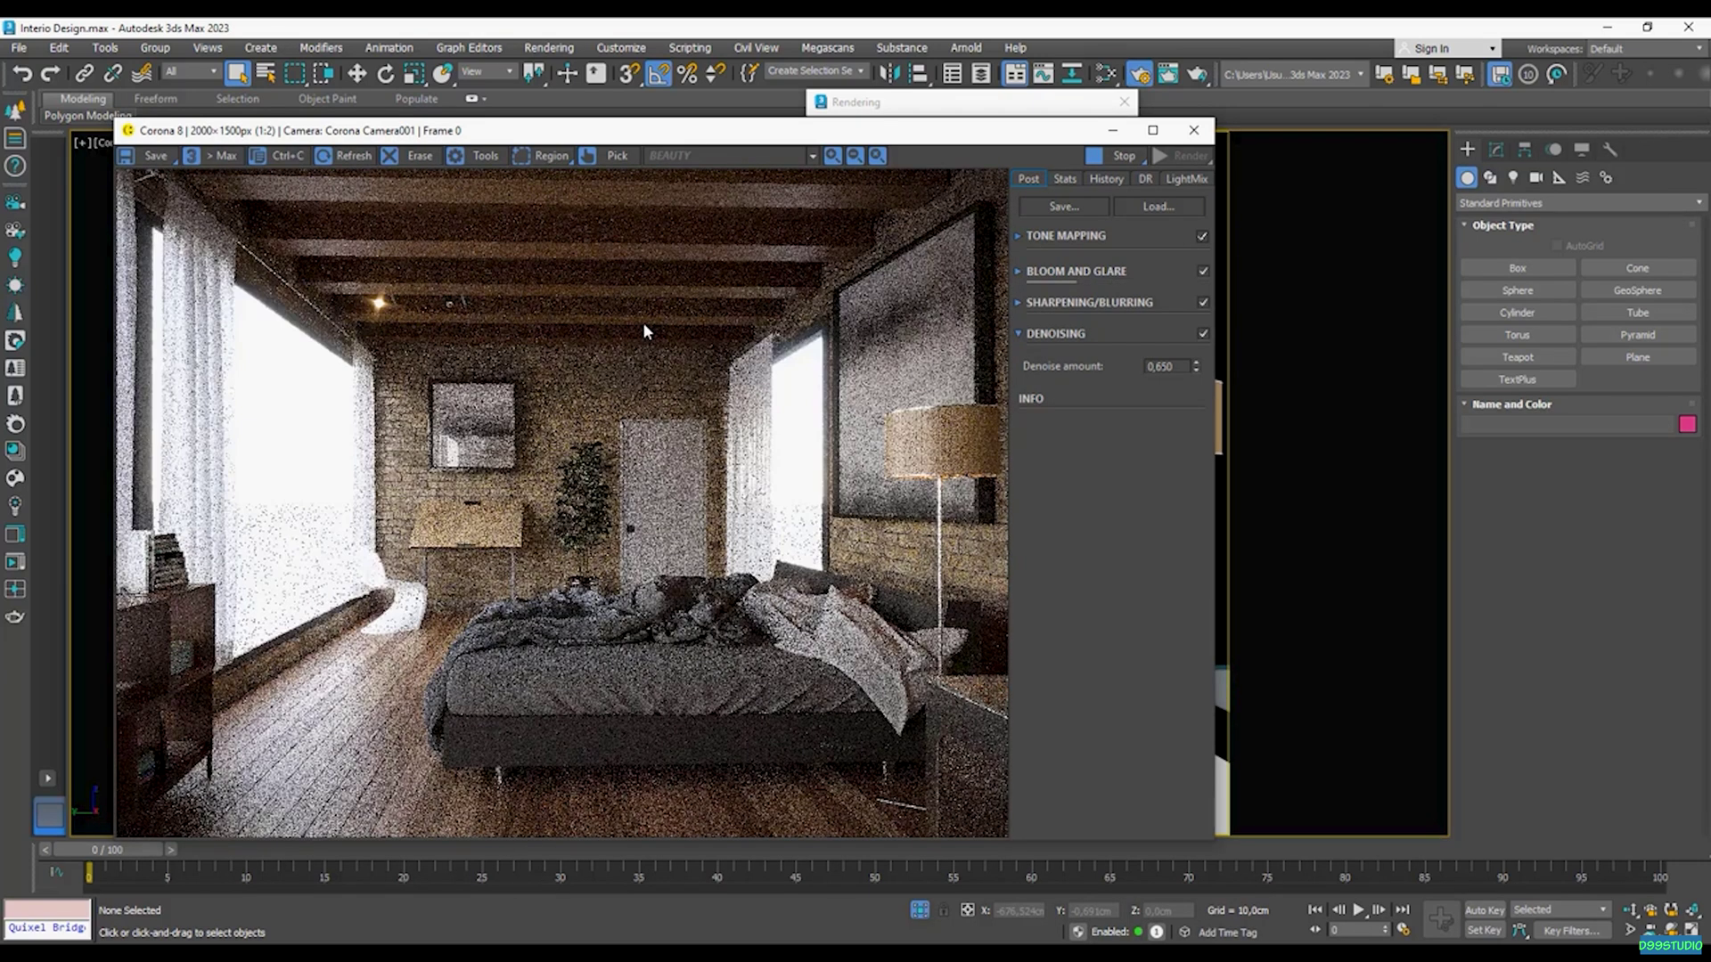
pyautogui.click(1066, 179)
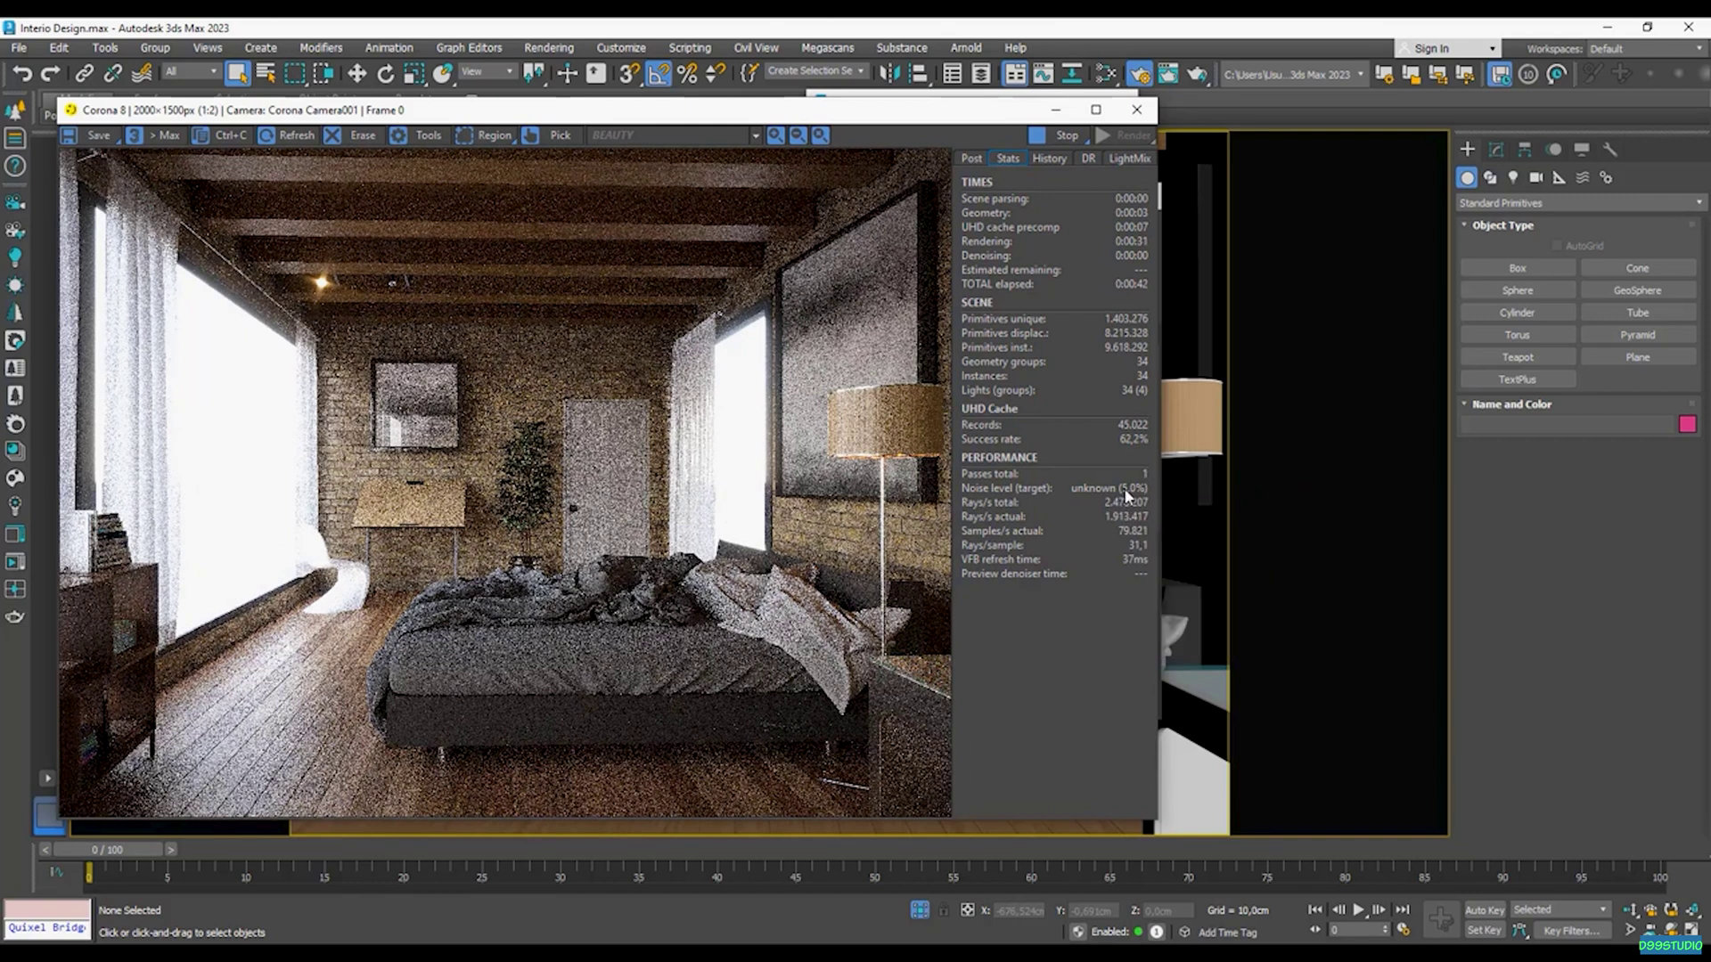
pyautogui.moveTo(1125, 490)
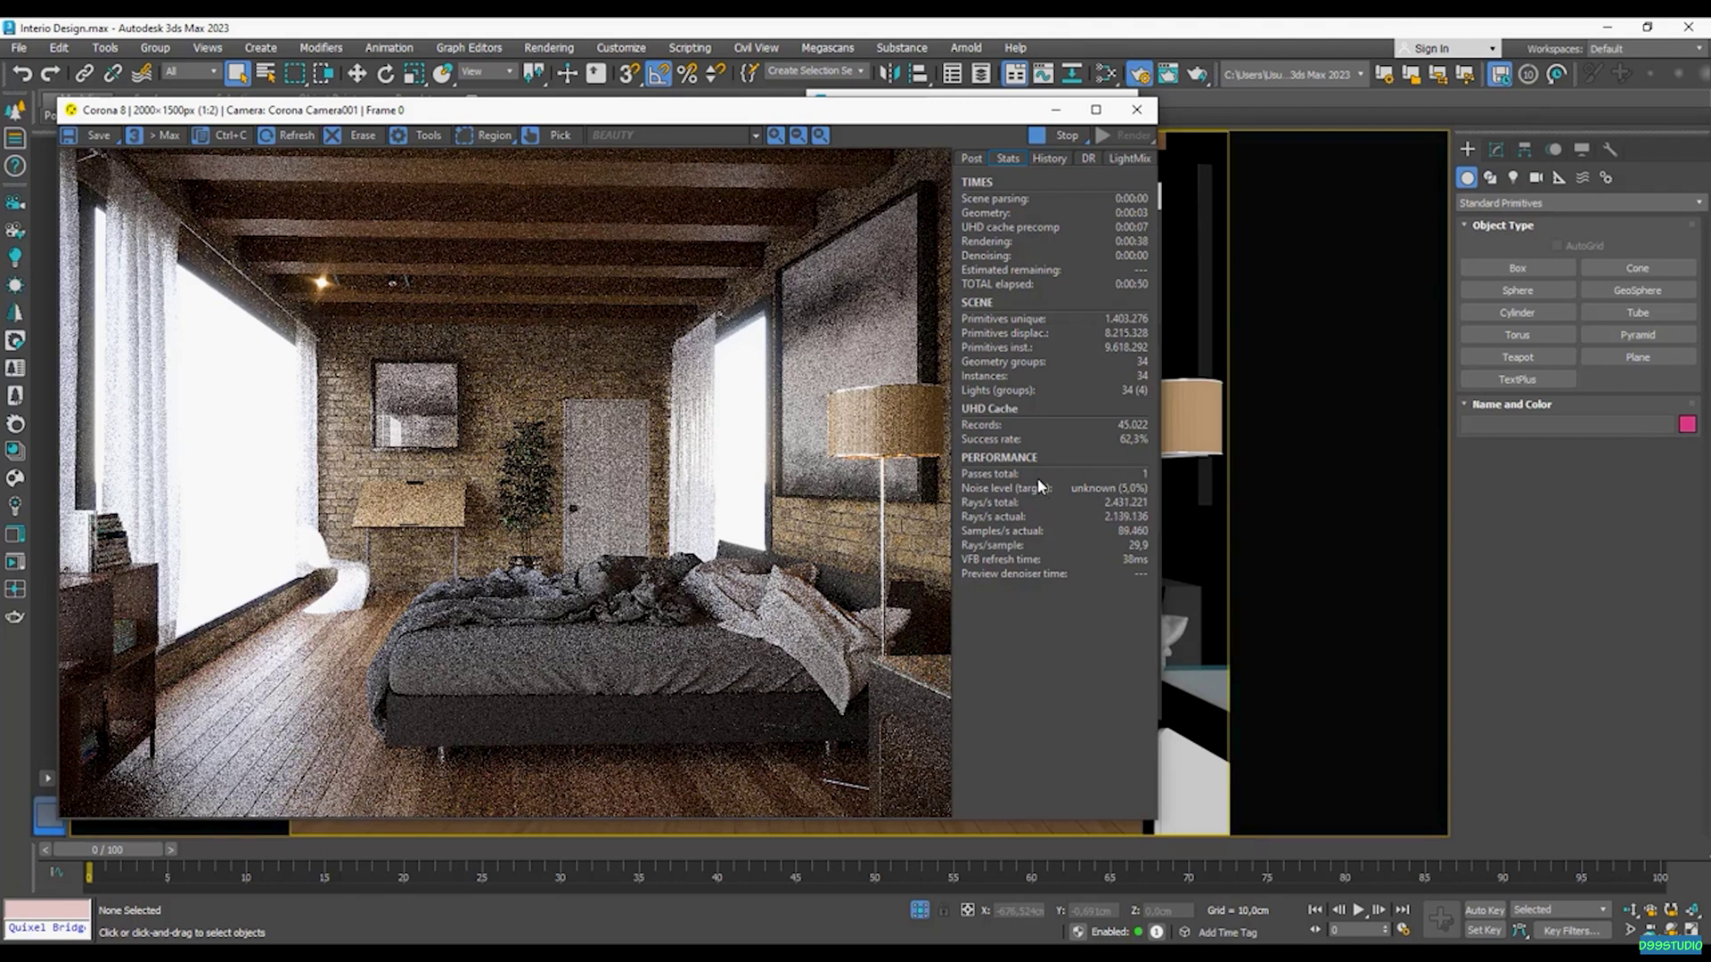
pyautogui.moveTo(777, 107); pyautogui.dragTo(784, 100)
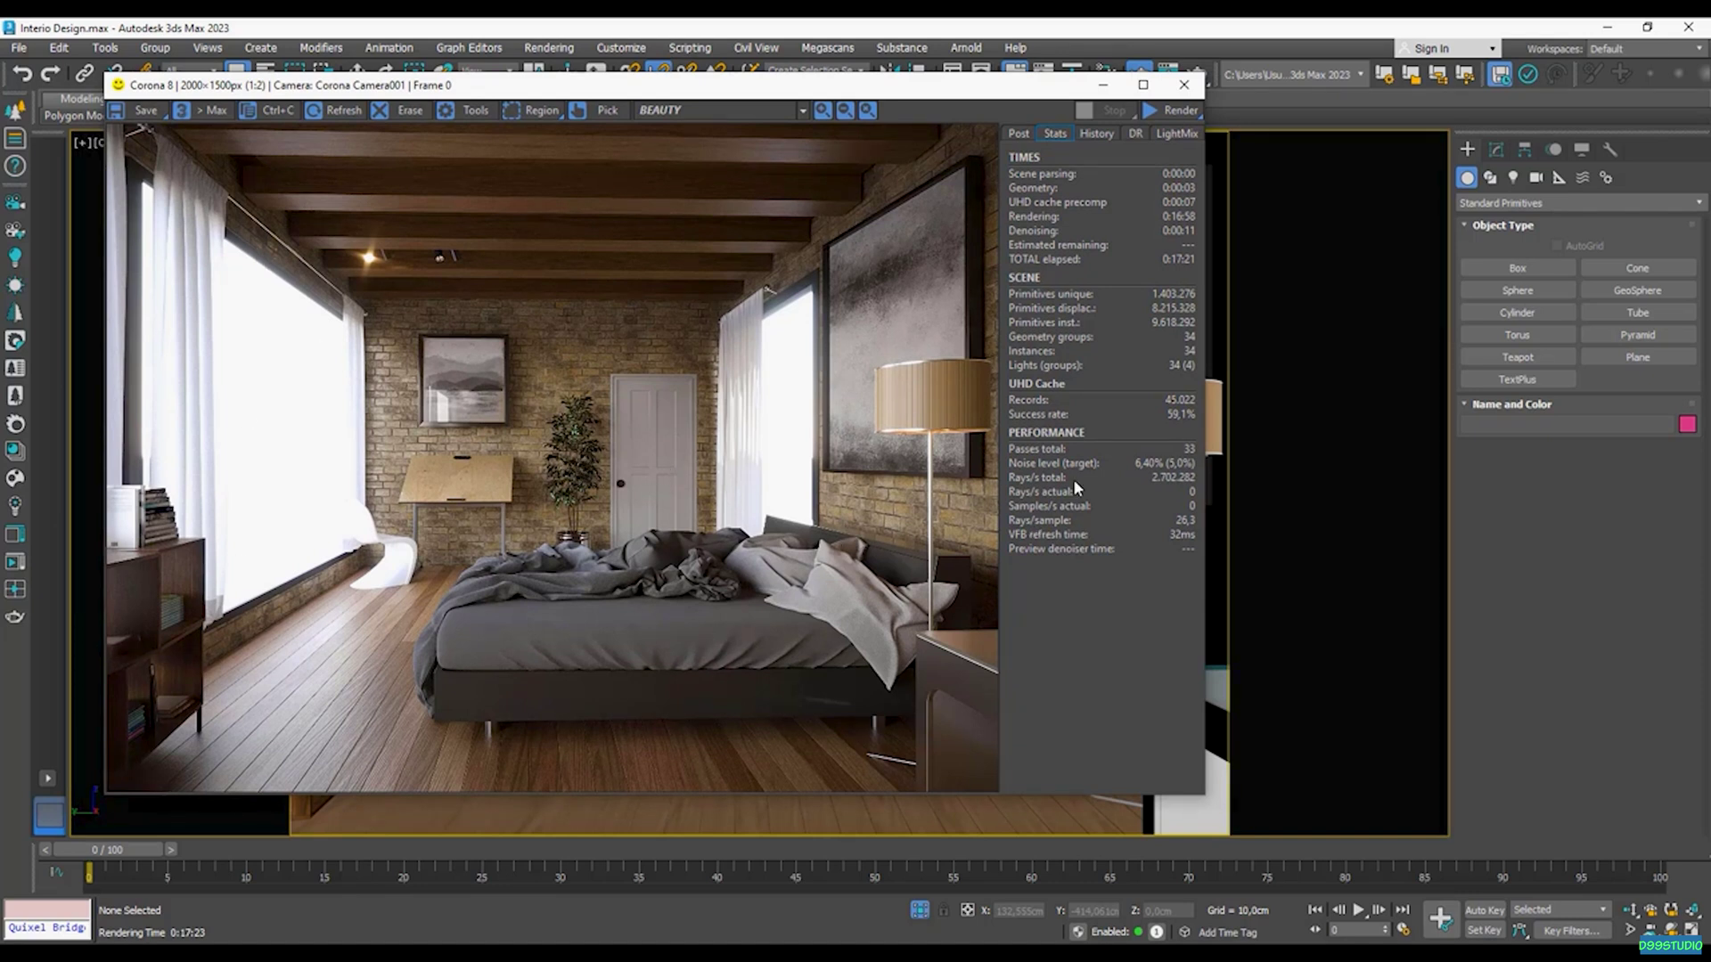
# Step: Save the finished render in the Lecture 33 folder as a PNG named Background, using RGB 24 bit with alpha channel
pyautogui.click(140, 113)
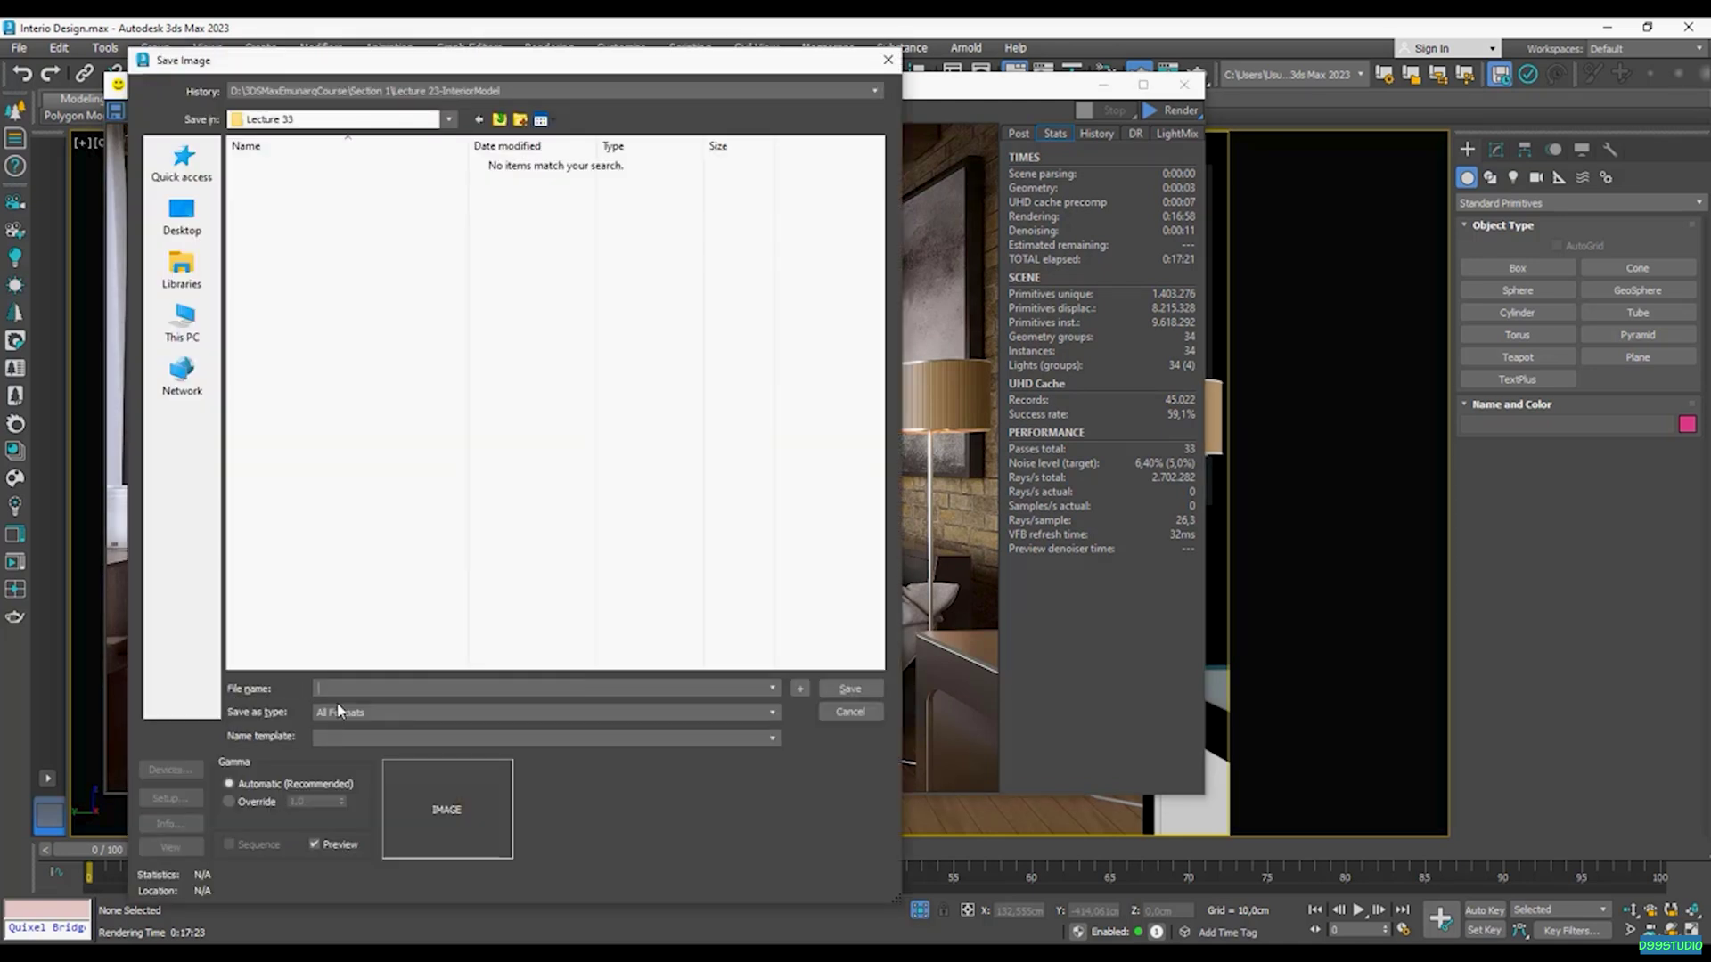
pyautogui.click(365, 712)
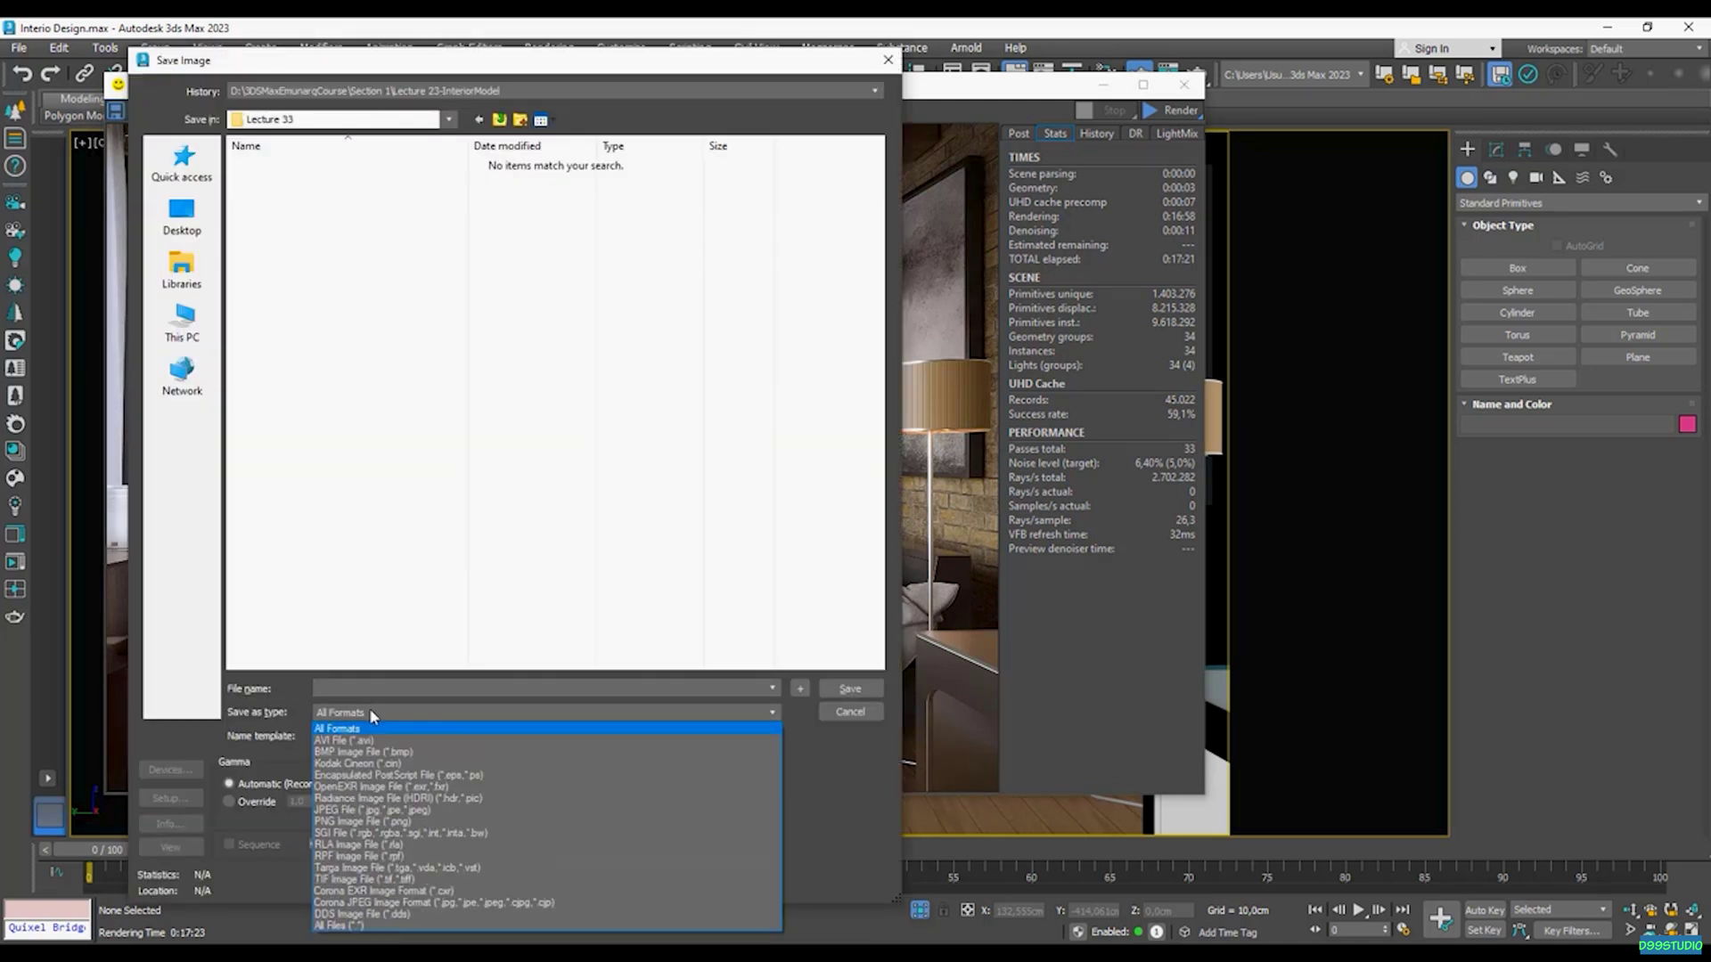
pyautogui.click(366, 712)
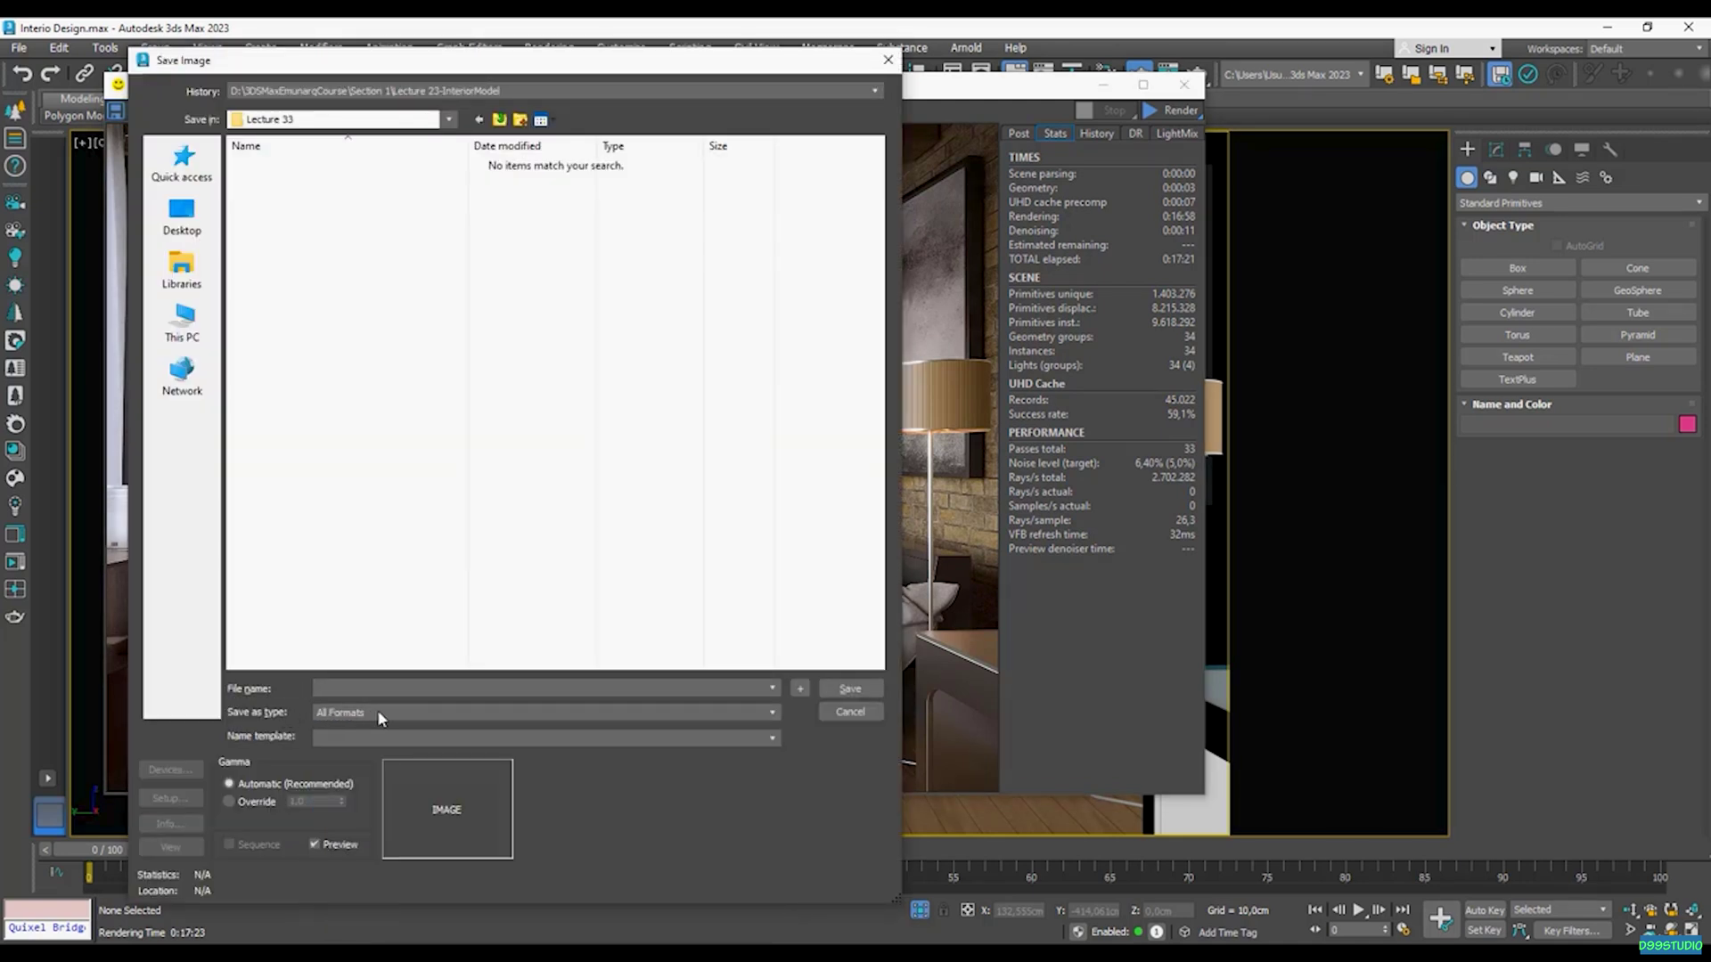
pyautogui.click(378, 712)
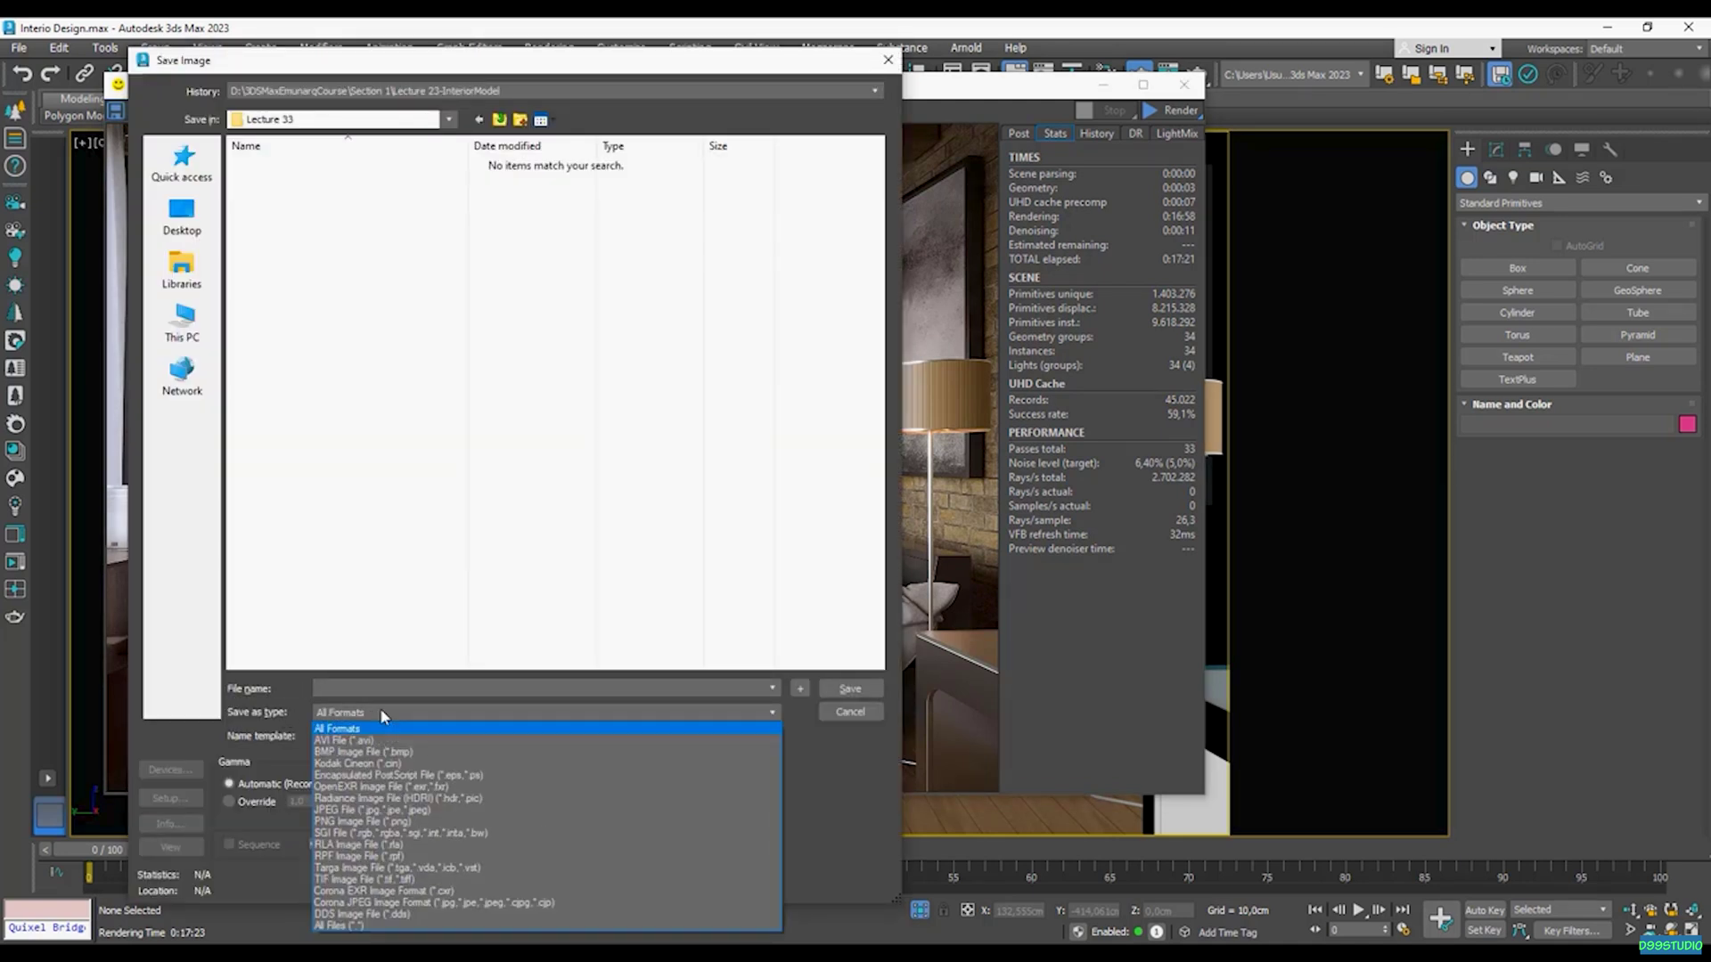
pyautogui.click(453, 821)
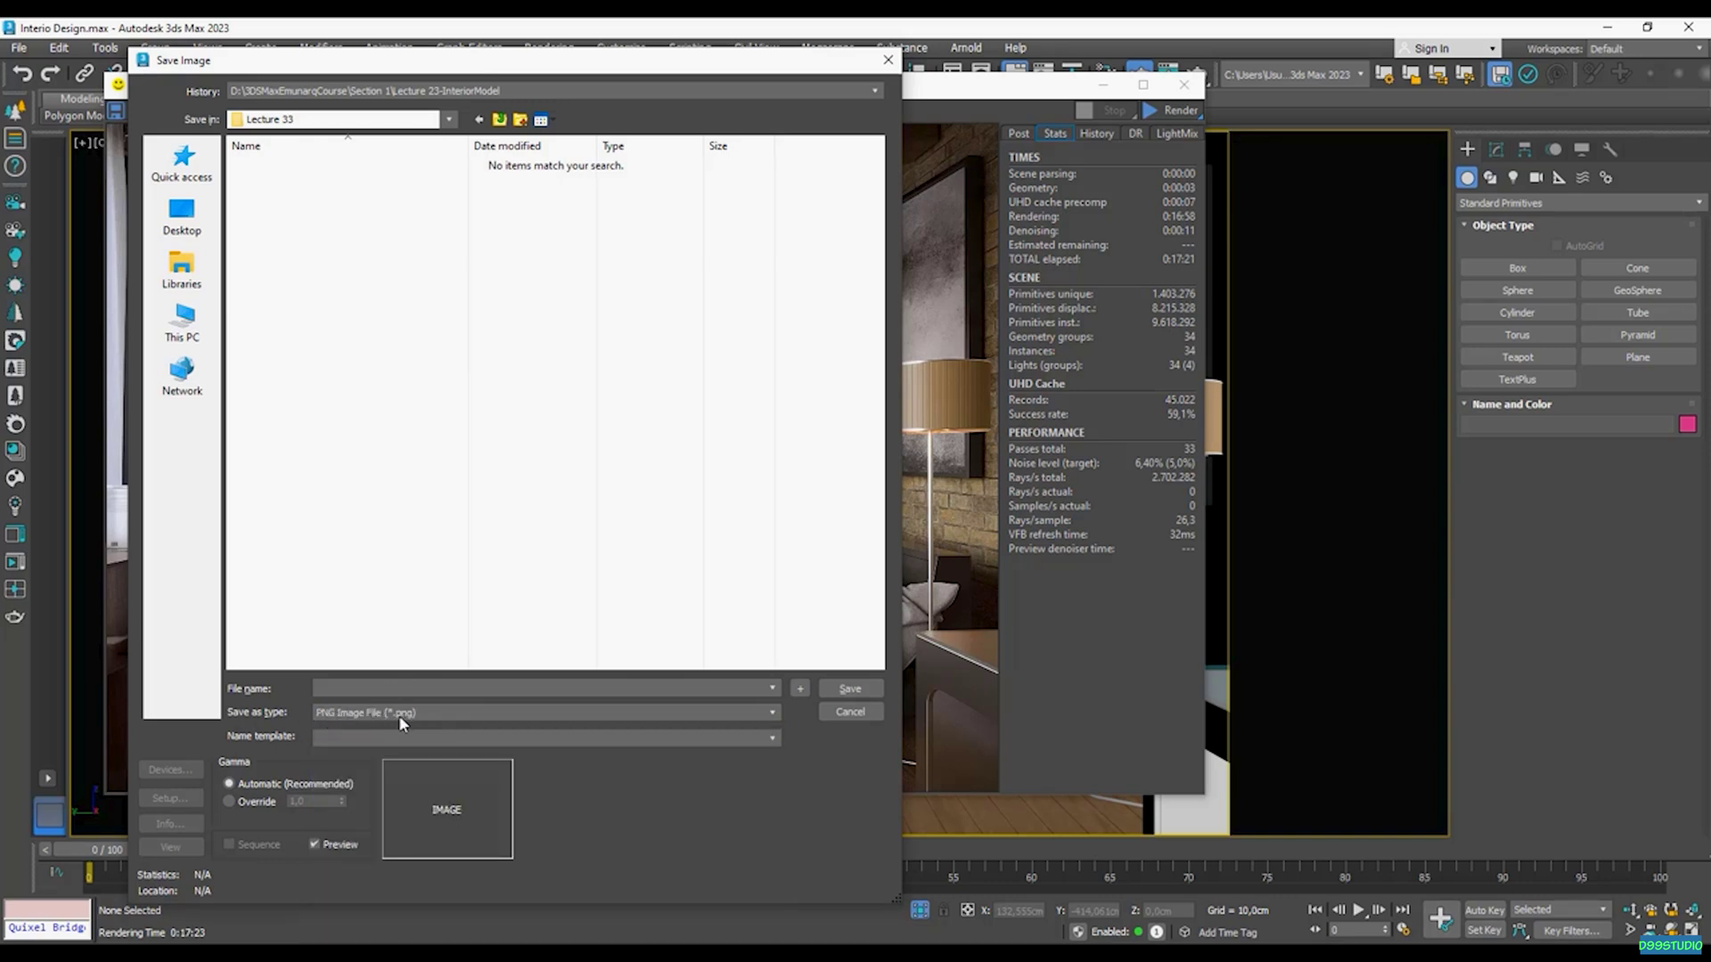
pyautogui.click(414, 688)
pyautogui.write('Background')
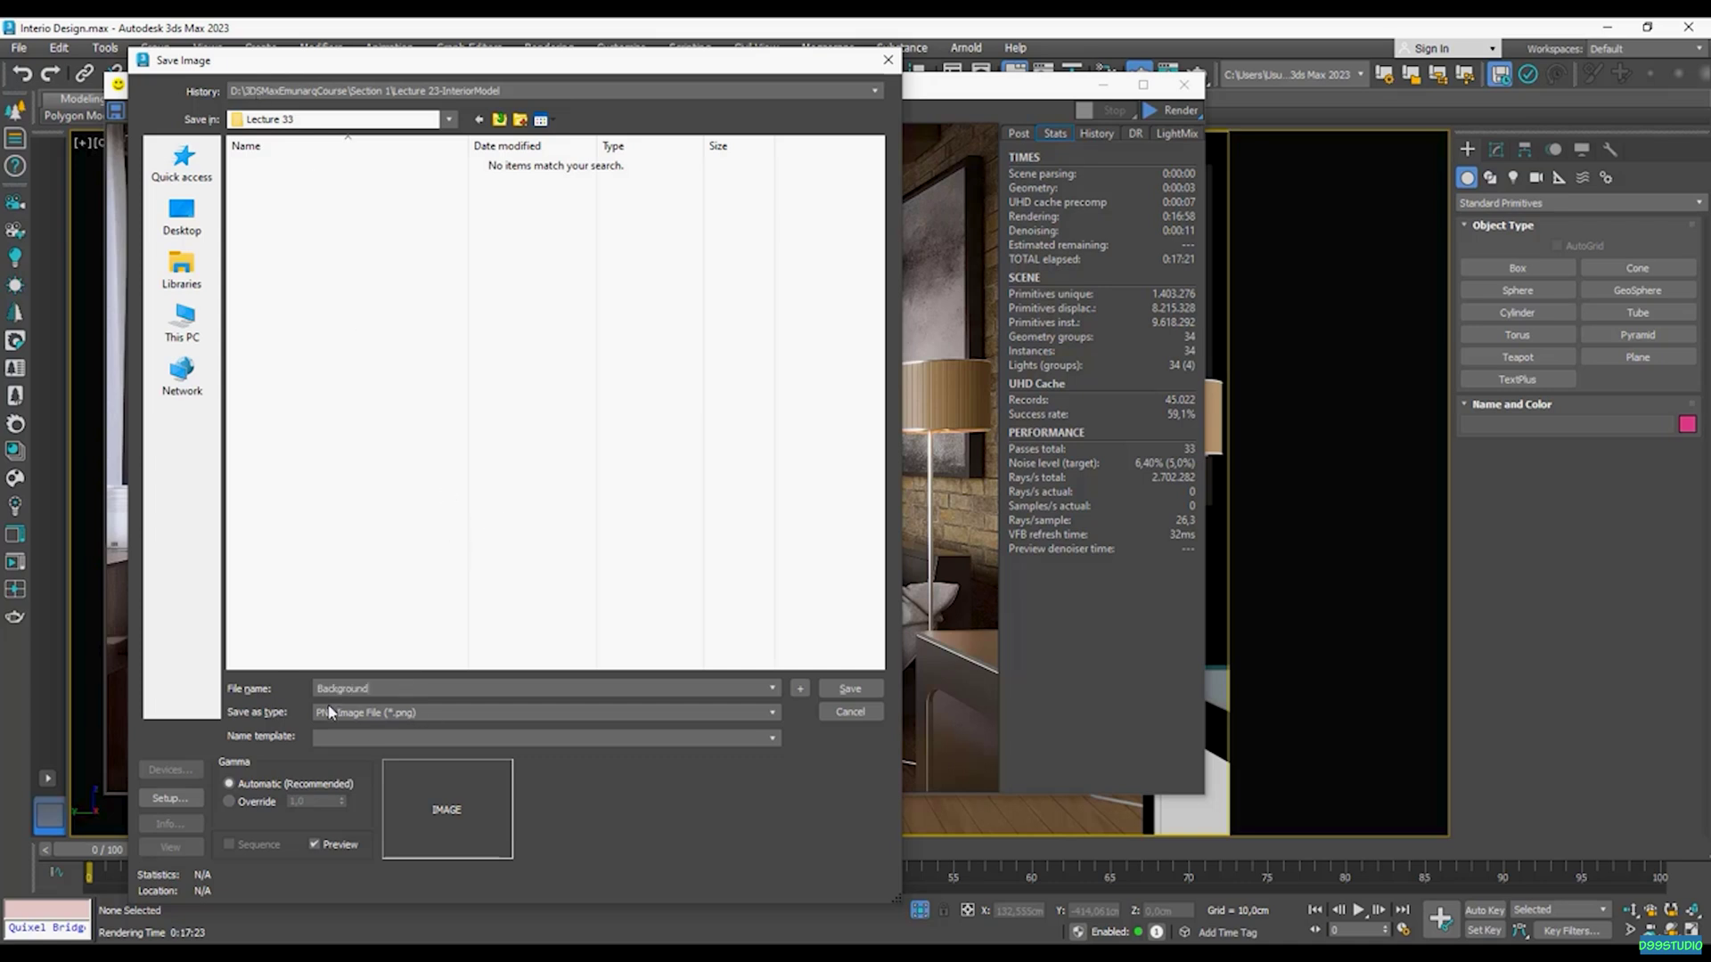
pyautogui.click(861, 698)
pyautogui.moveTo(211, 94); pyautogui.dragTo(358, 170)
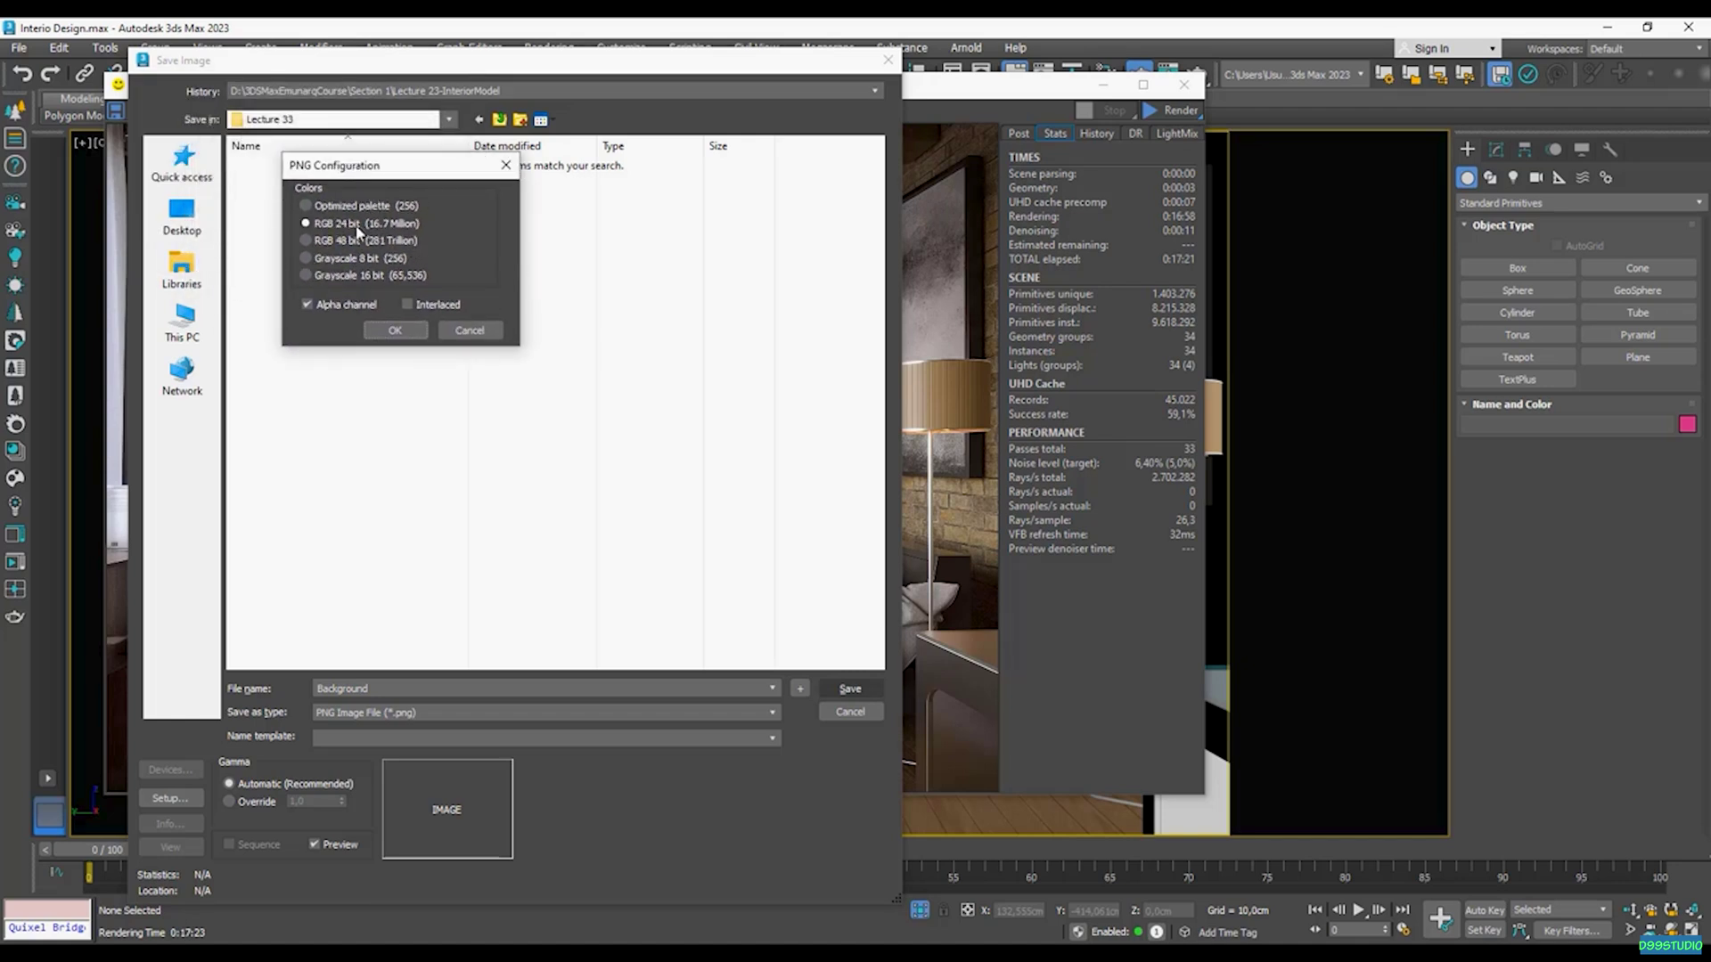
pyautogui.click(394, 331)
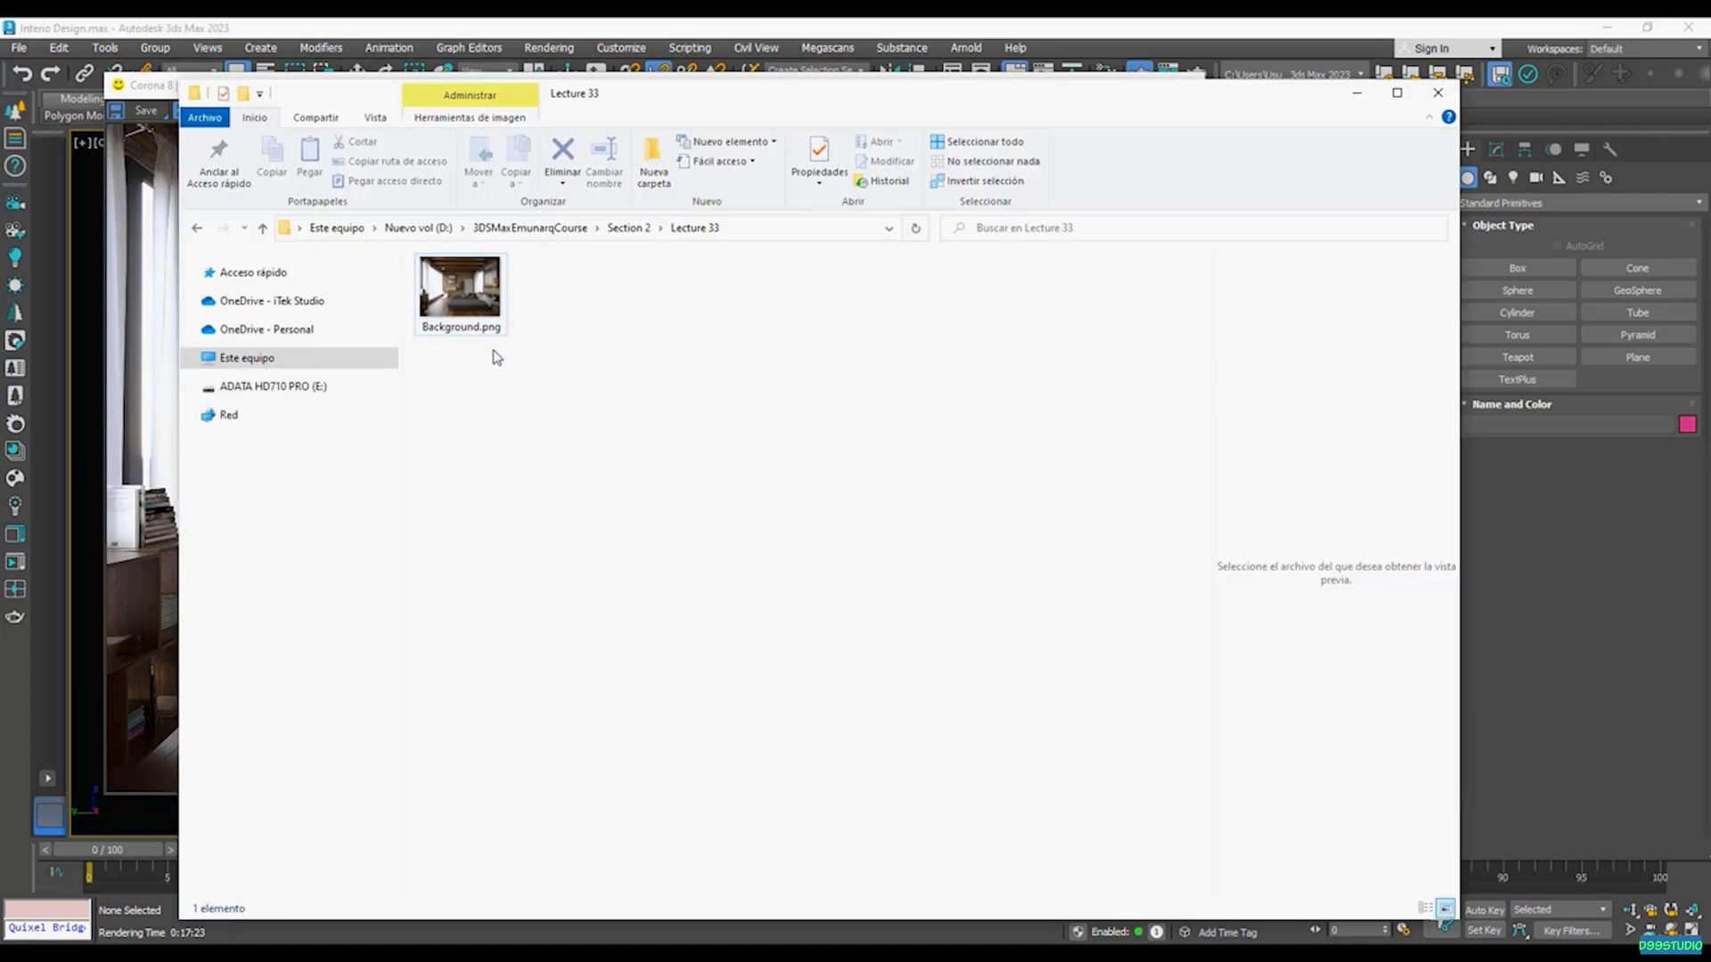
# Step: Open Background.png from the Lecture 33 folder in Adobe Photoshop 2021
pyautogui.click(462, 294)
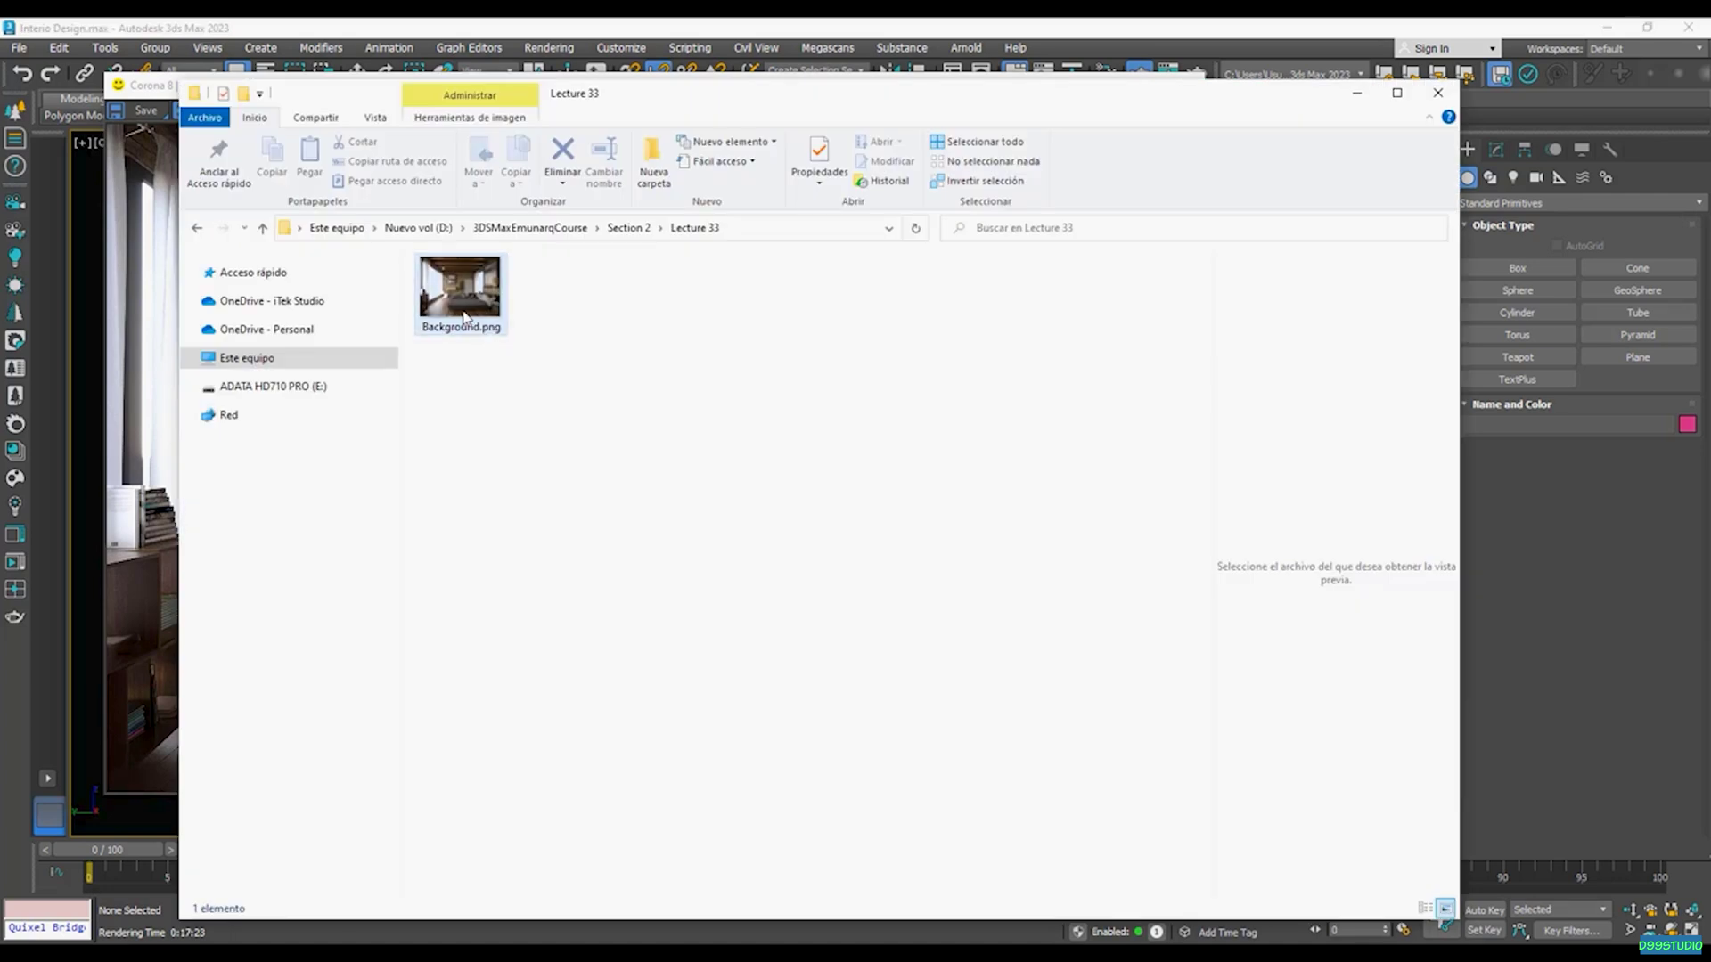
pyautogui.rightClick(466, 298)
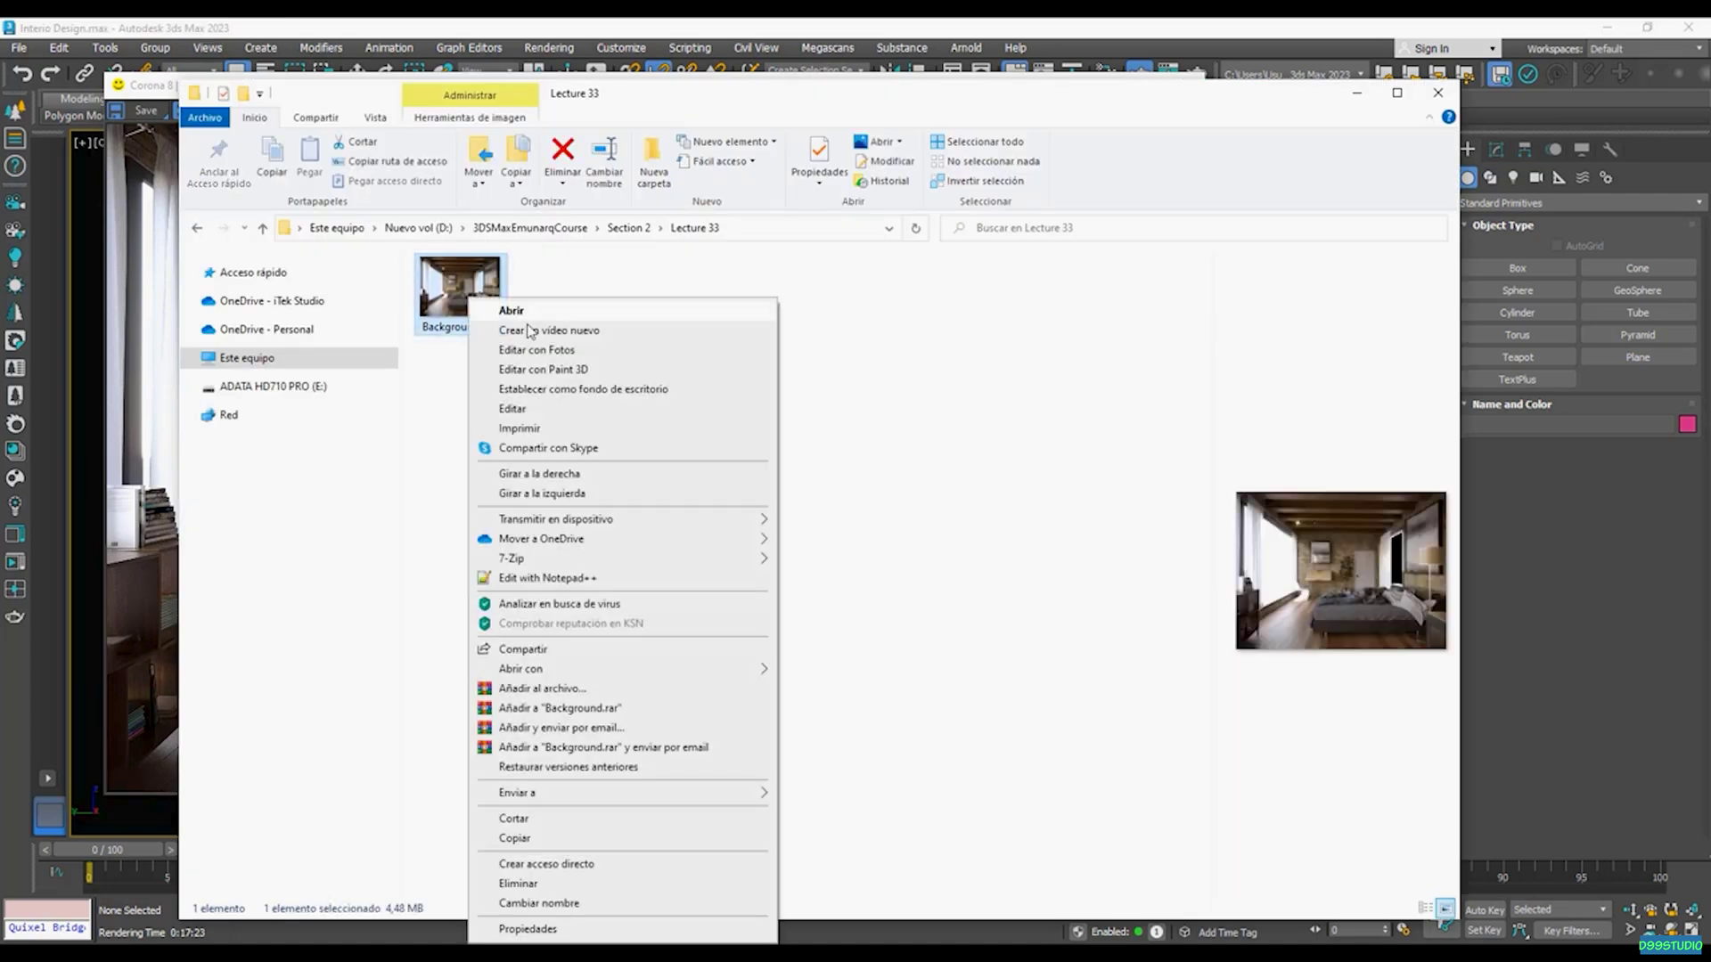
pyautogui.moveTo(571, 670)
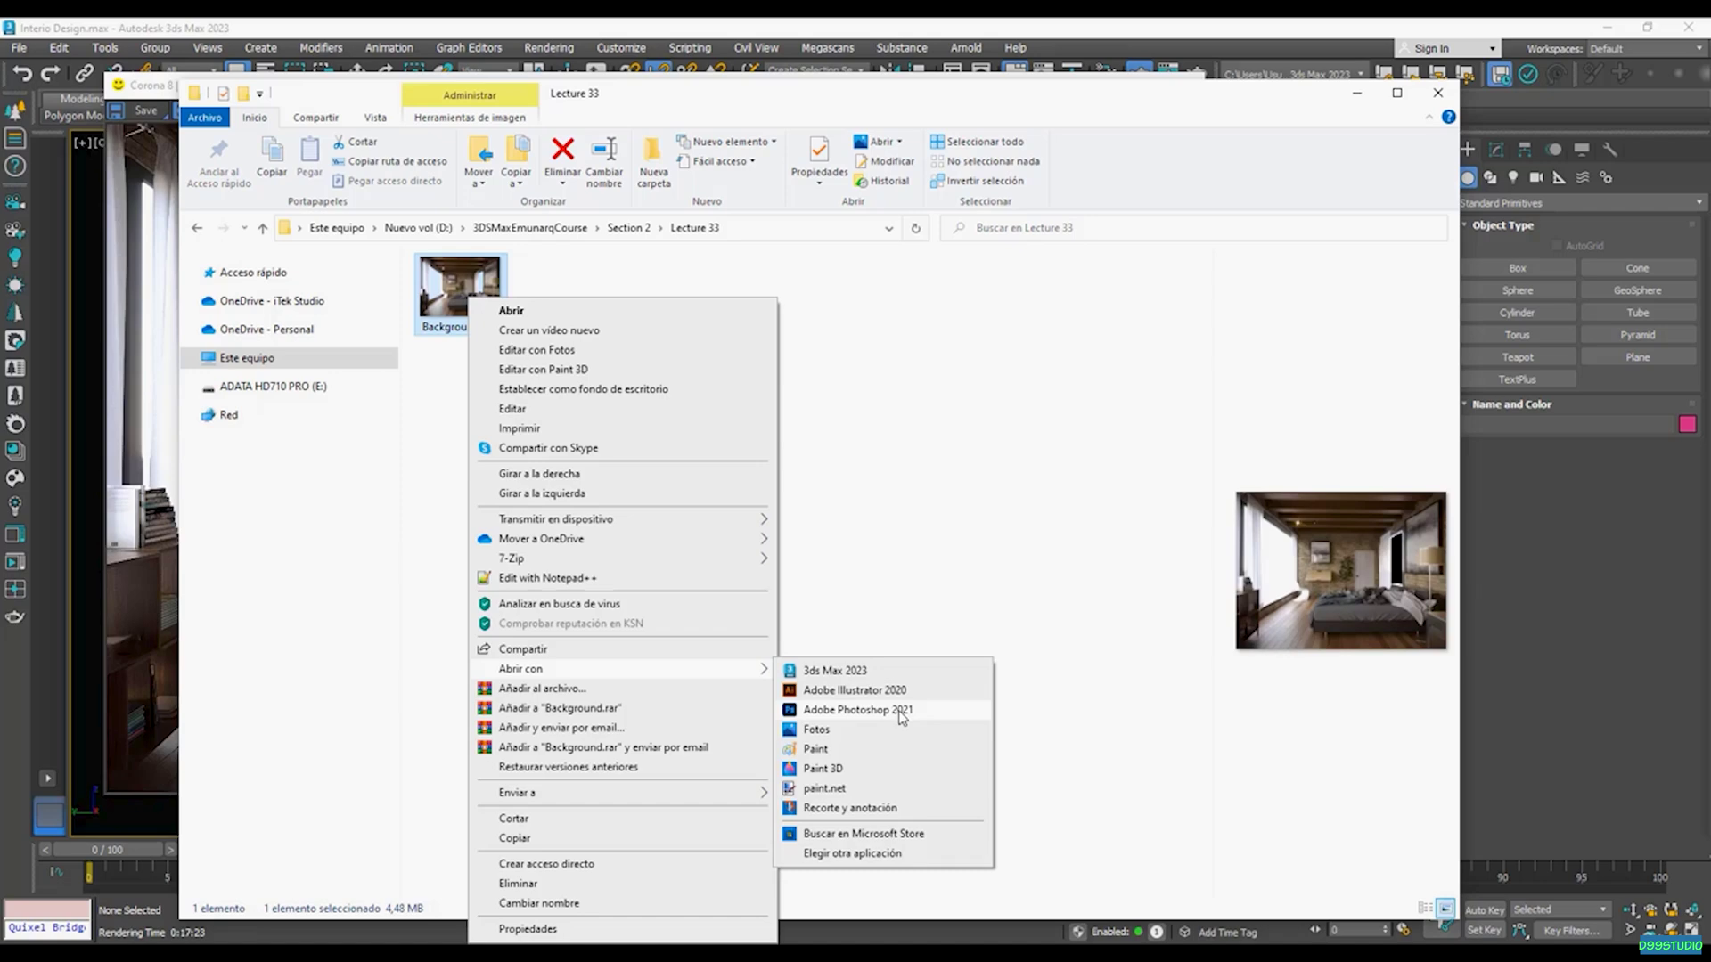
pyautogui.click(900, 710)
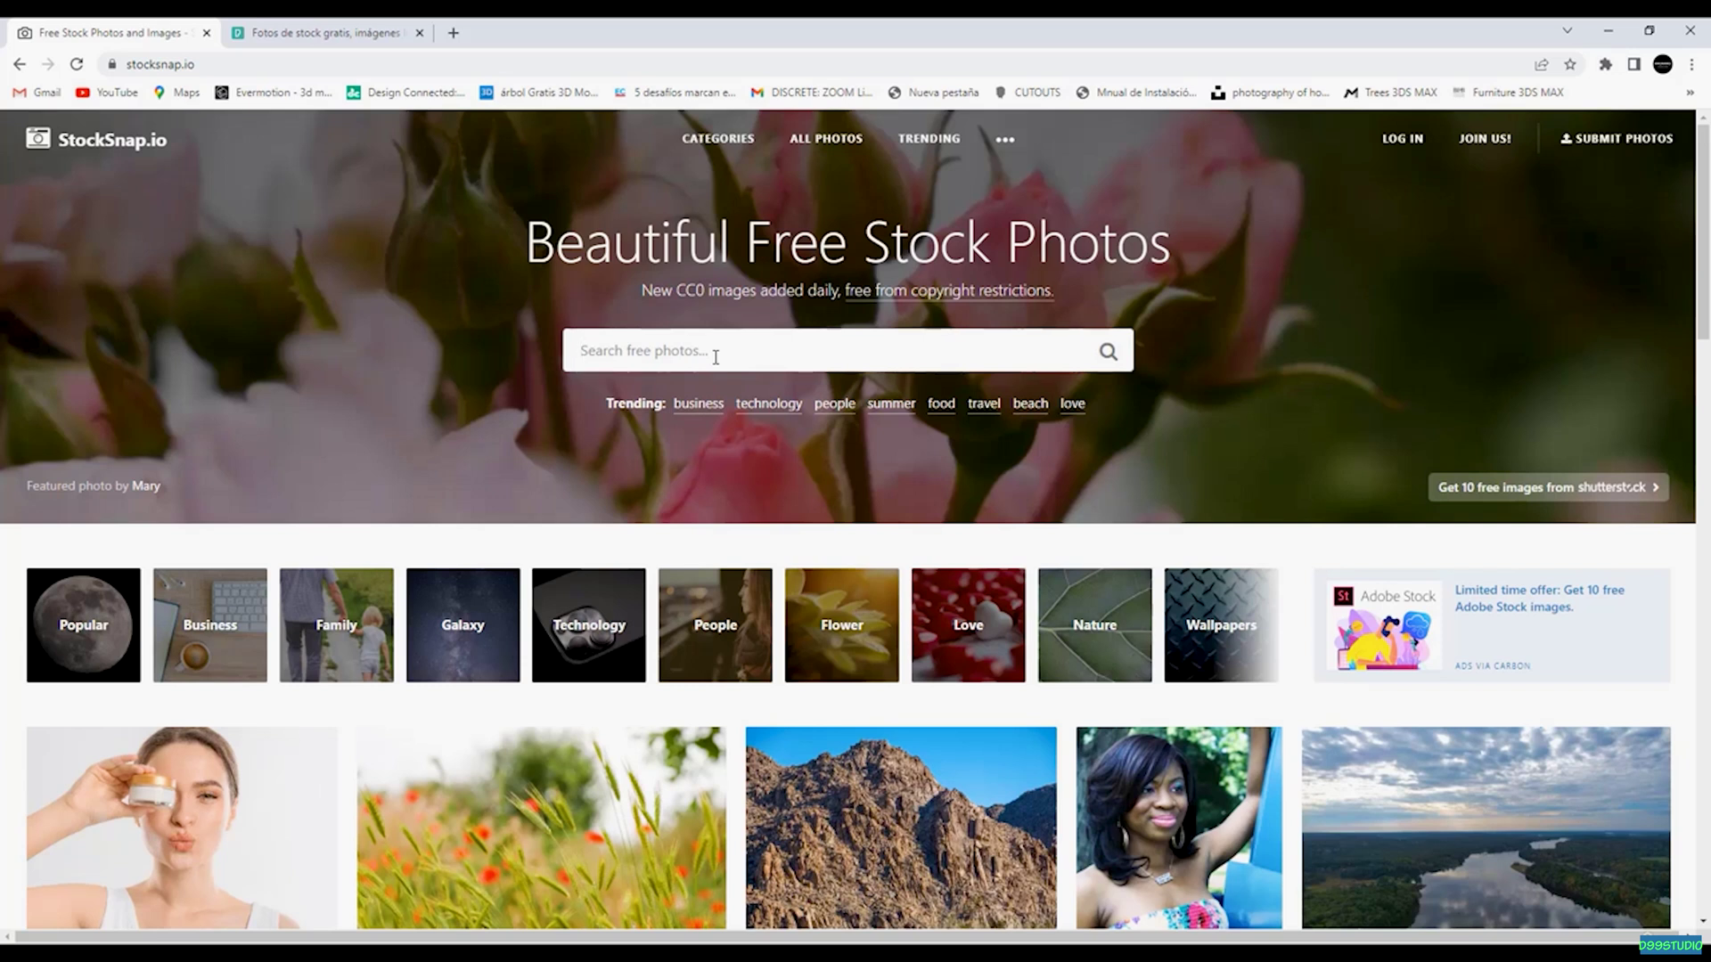
# Step: In the browser, search StockSnap.io for "green field" and view the photo of horses grazing below mountains
pyautogui.write('green field')
pyautogui.press('Return')
pyautogui.scroll(-3, 569, 382)
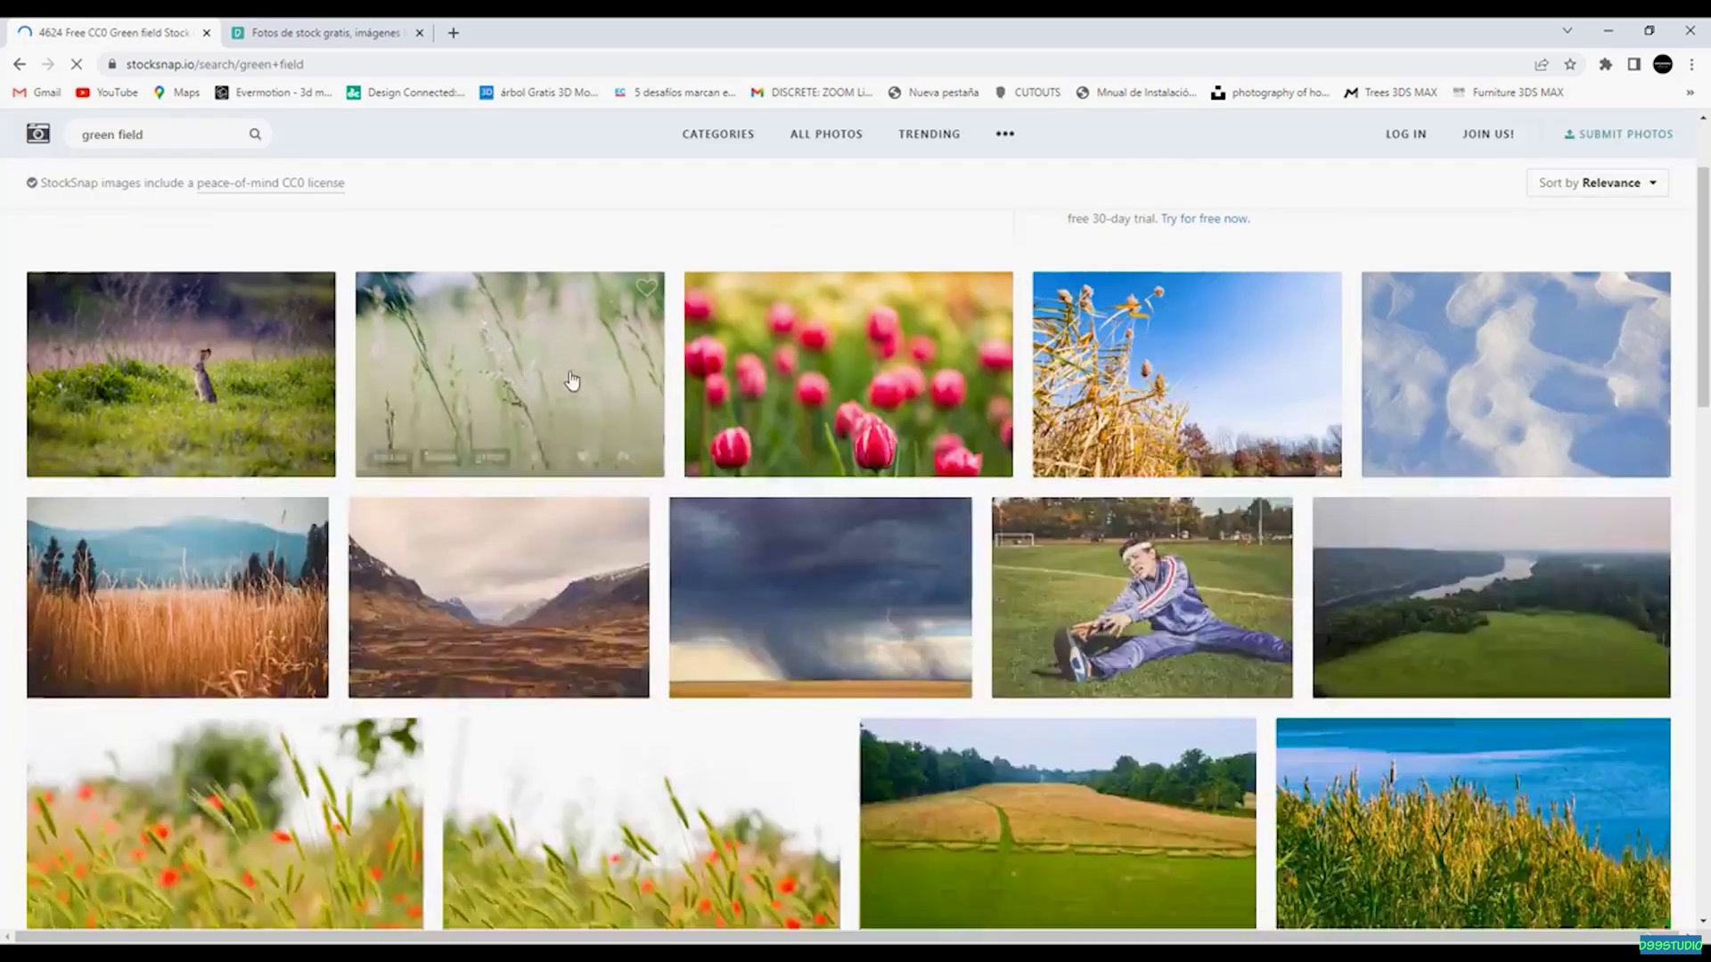
pyautogui.scroll(-5, 574, 375)
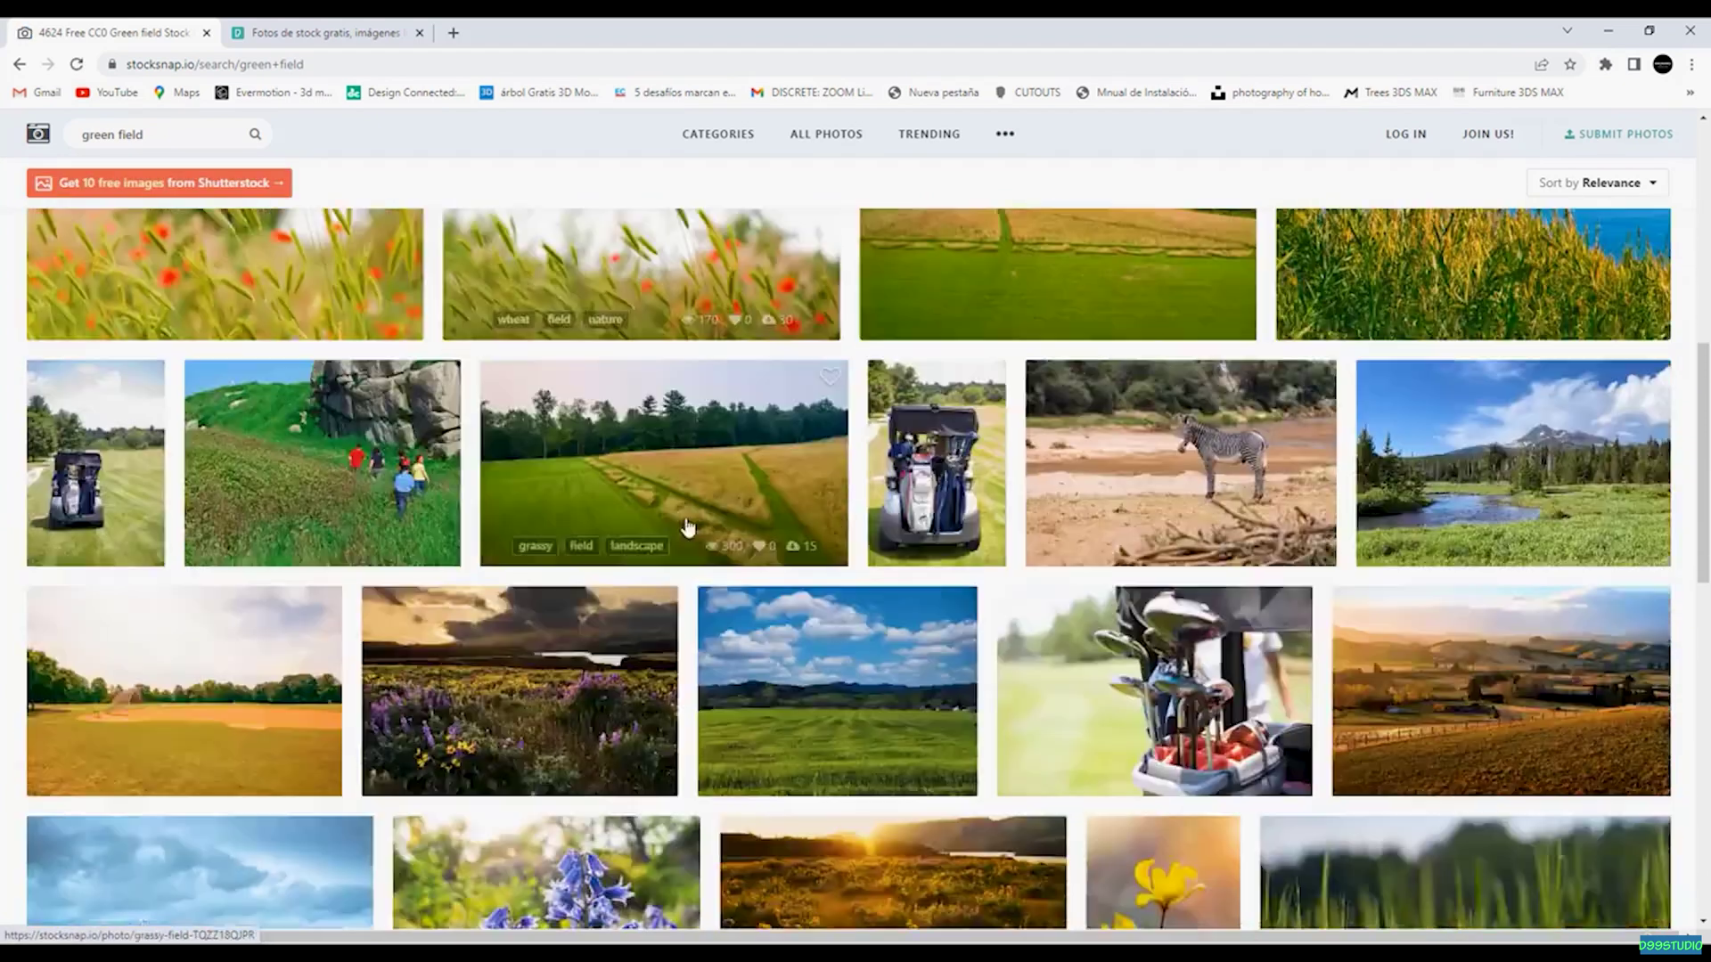
pyautogui.click(937, 596)
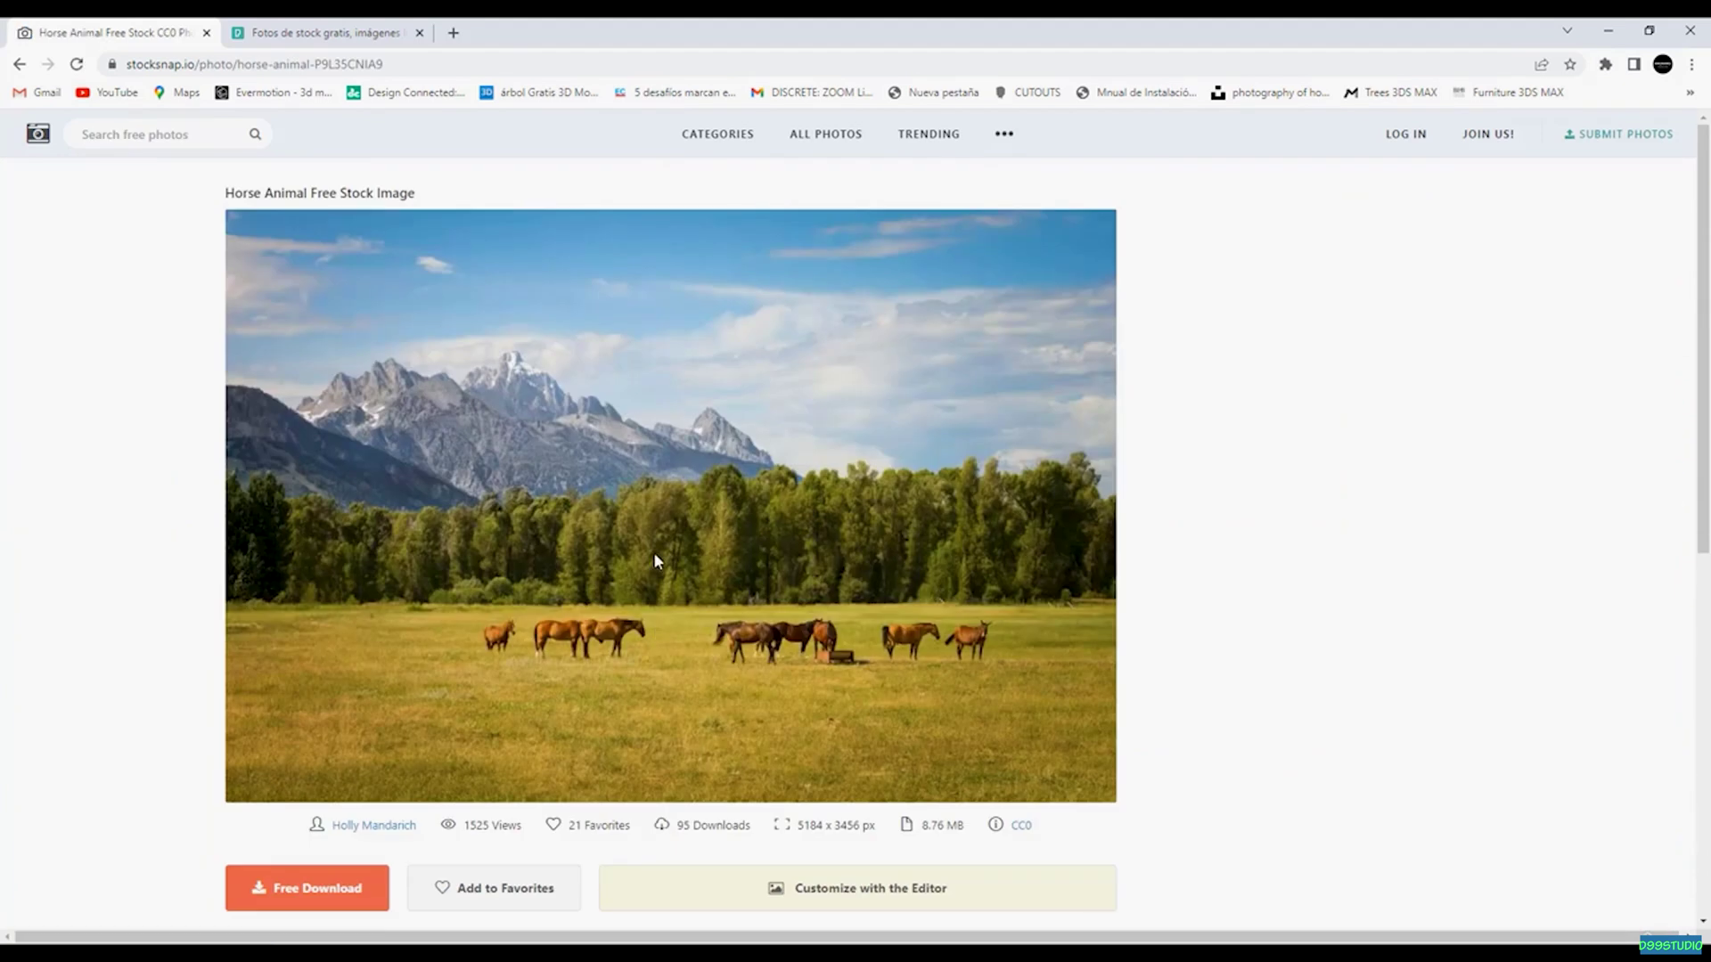
# Step: Search Pexels for "green field" and download the photo of green grass under a cloudy sky
pyautogui.hotkey('ctrl', 'Tab')
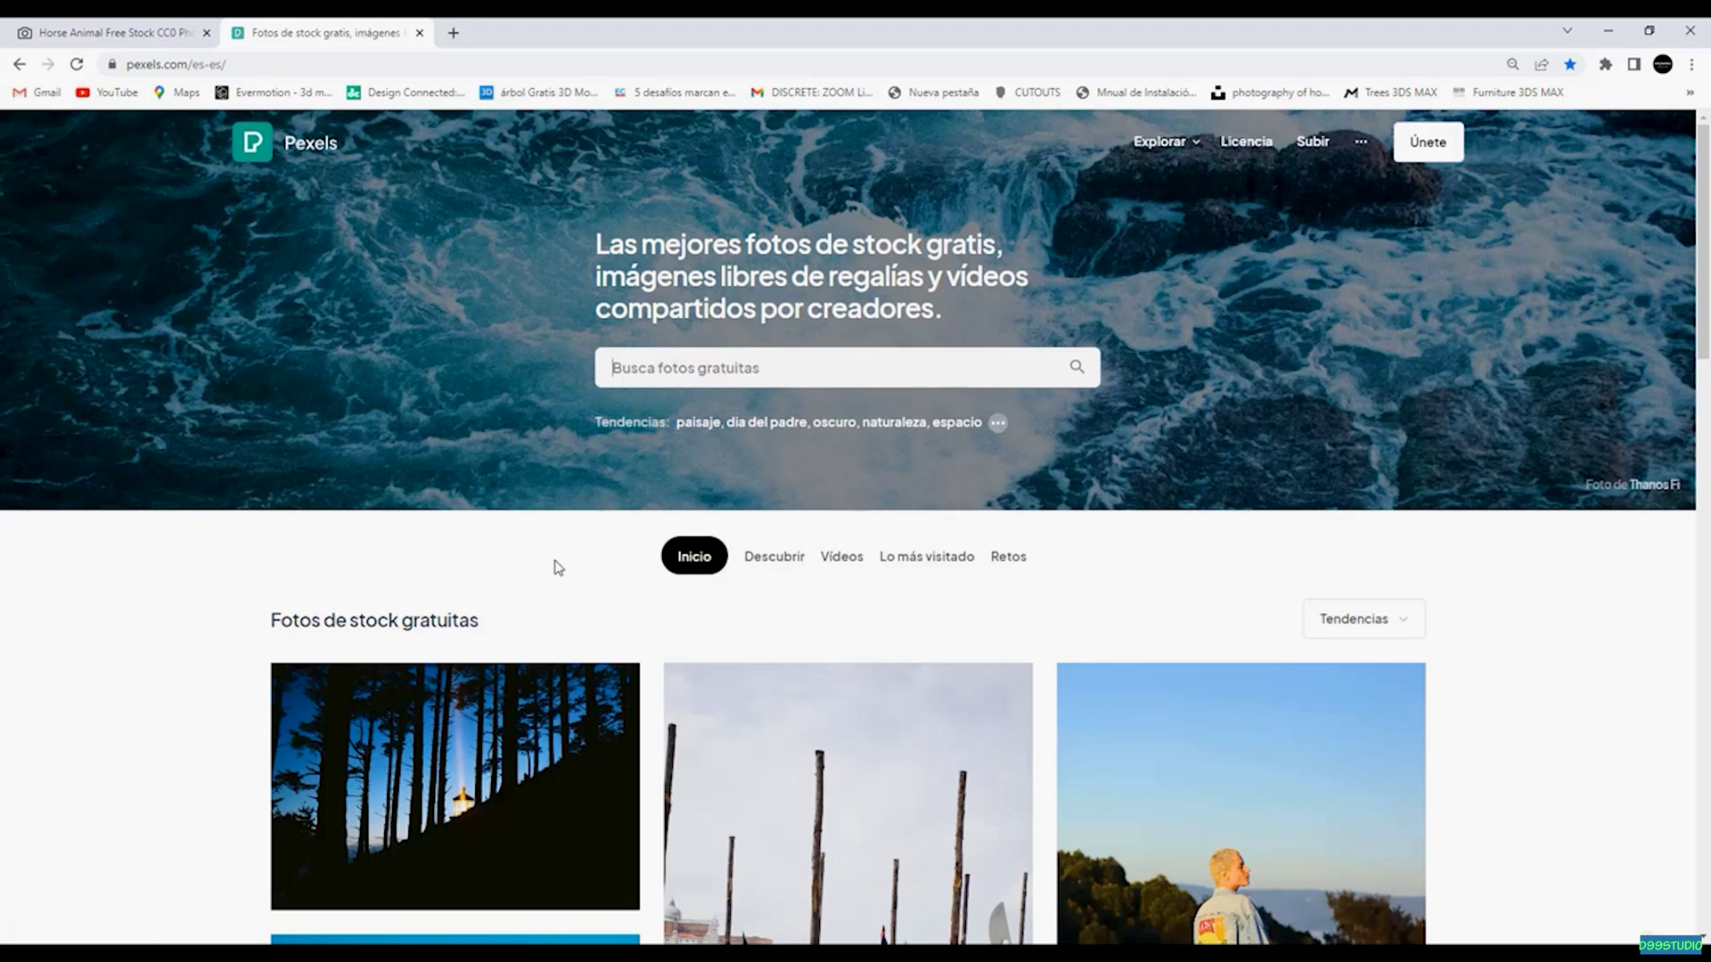
pyautogui.click(667, 362)
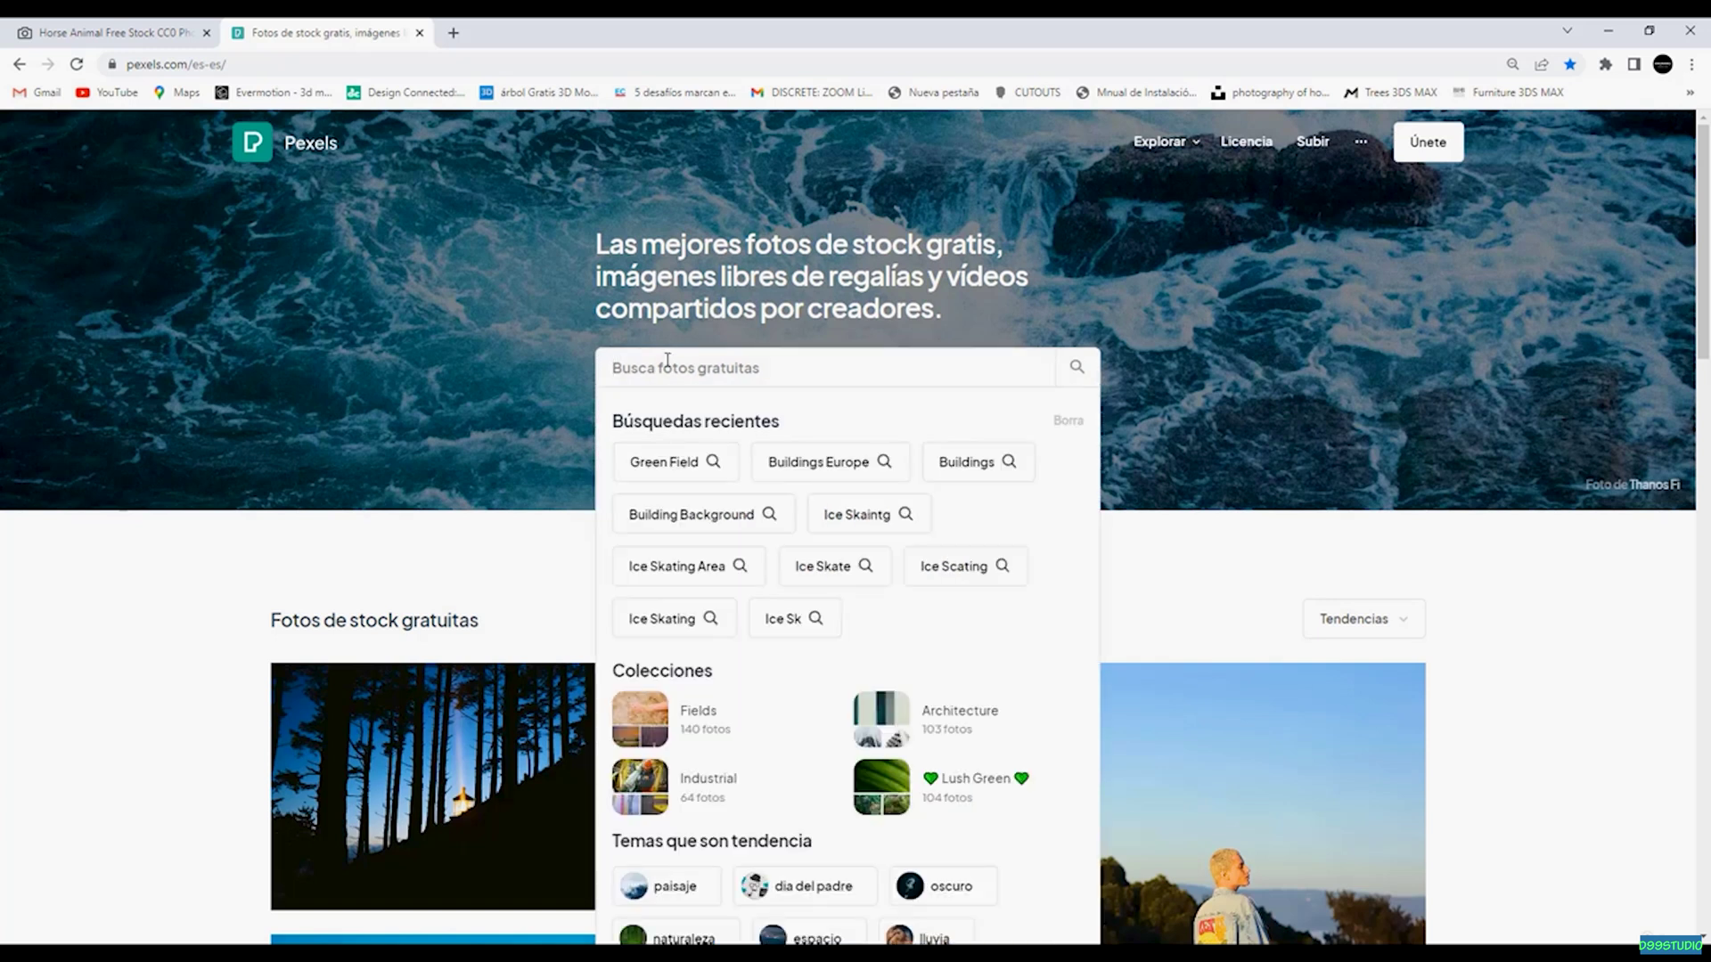
pyautogui.click(673, 461)
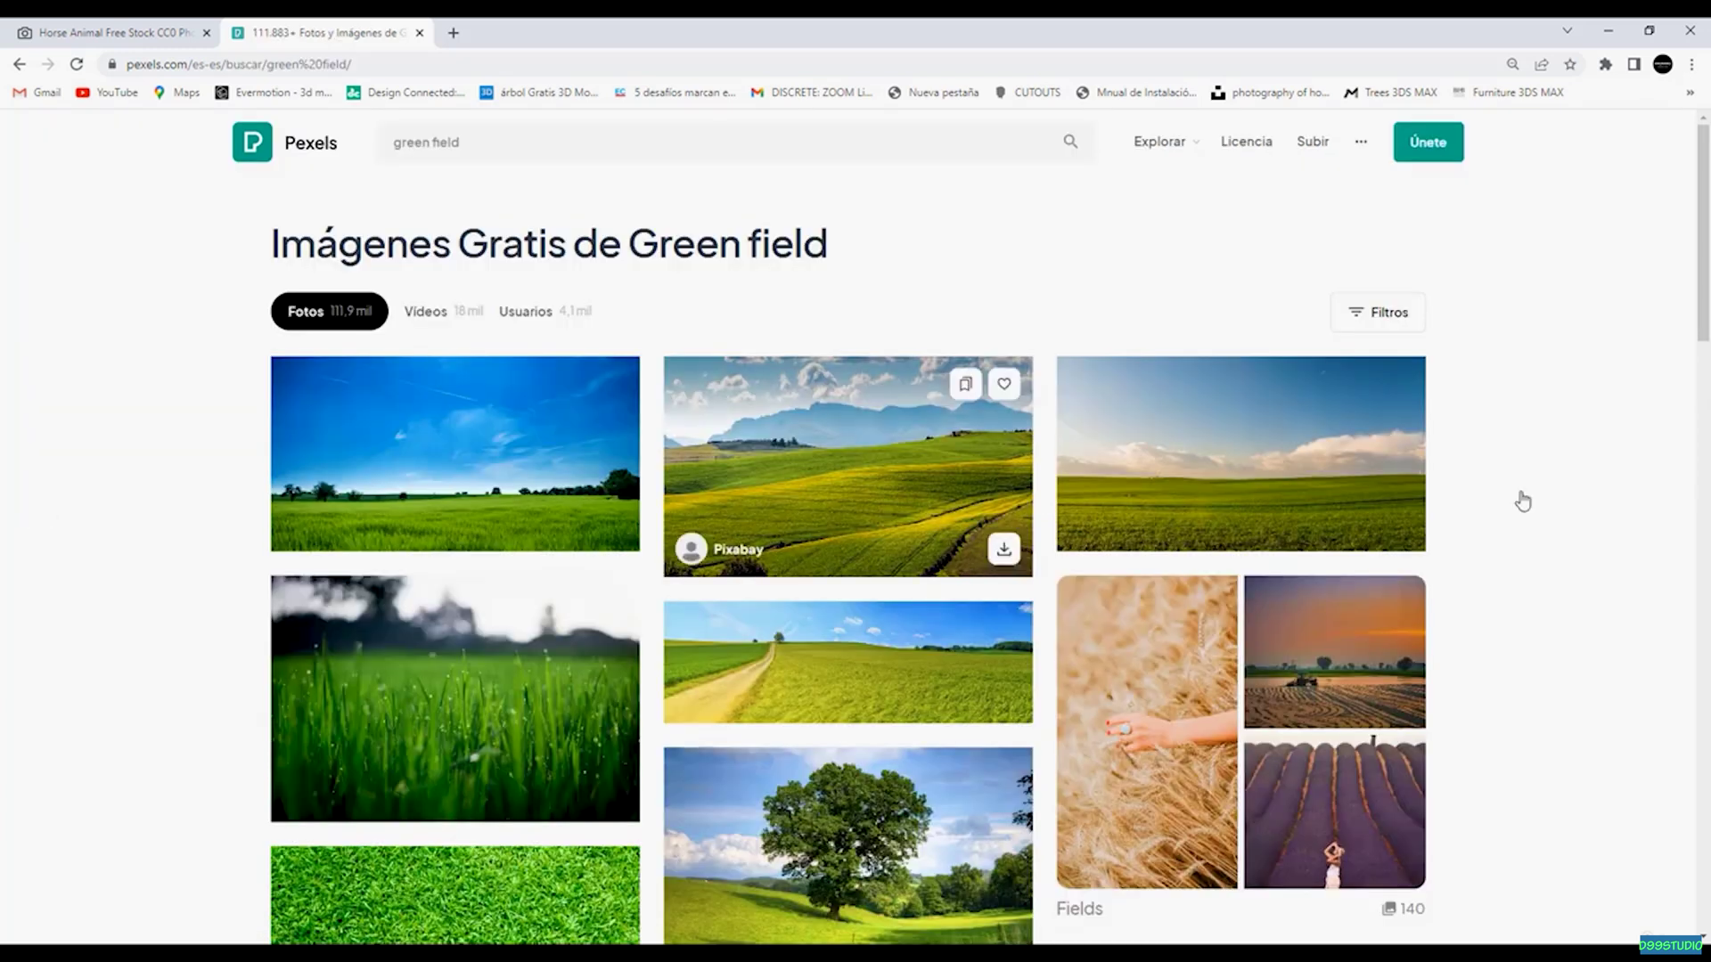
pyautogui.scroll(-9, 962, 484)
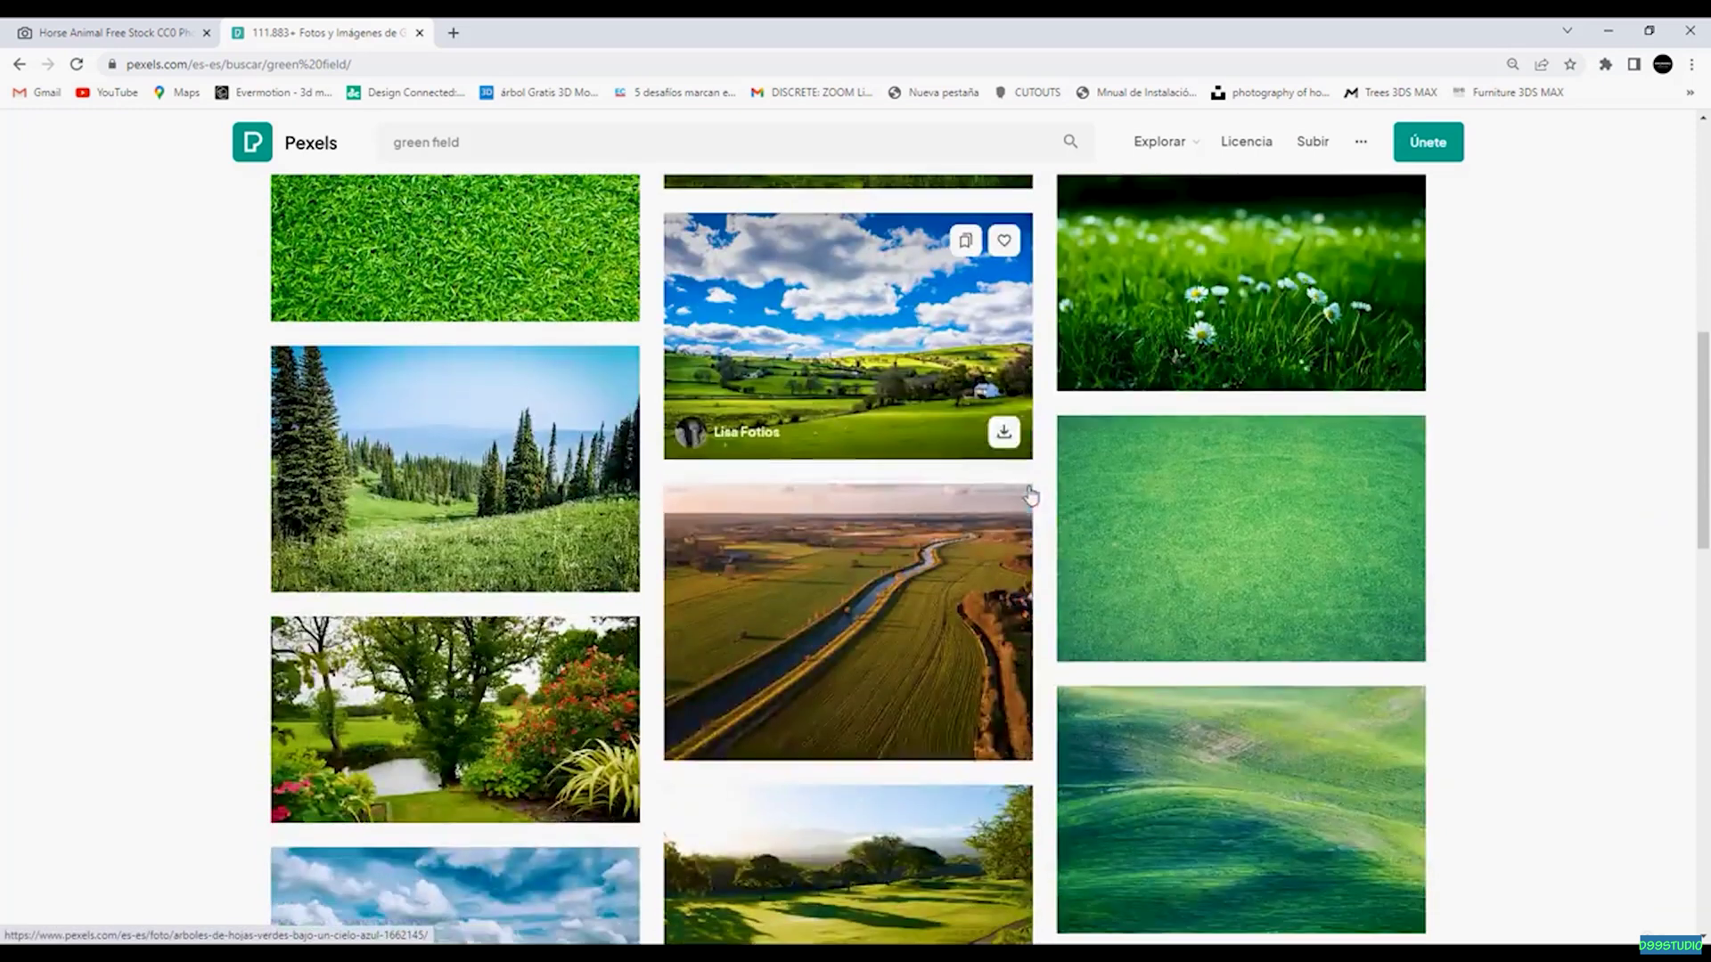
pyautogui.scroll(-6, 905, 547)
pyautogui.click(588, 601)
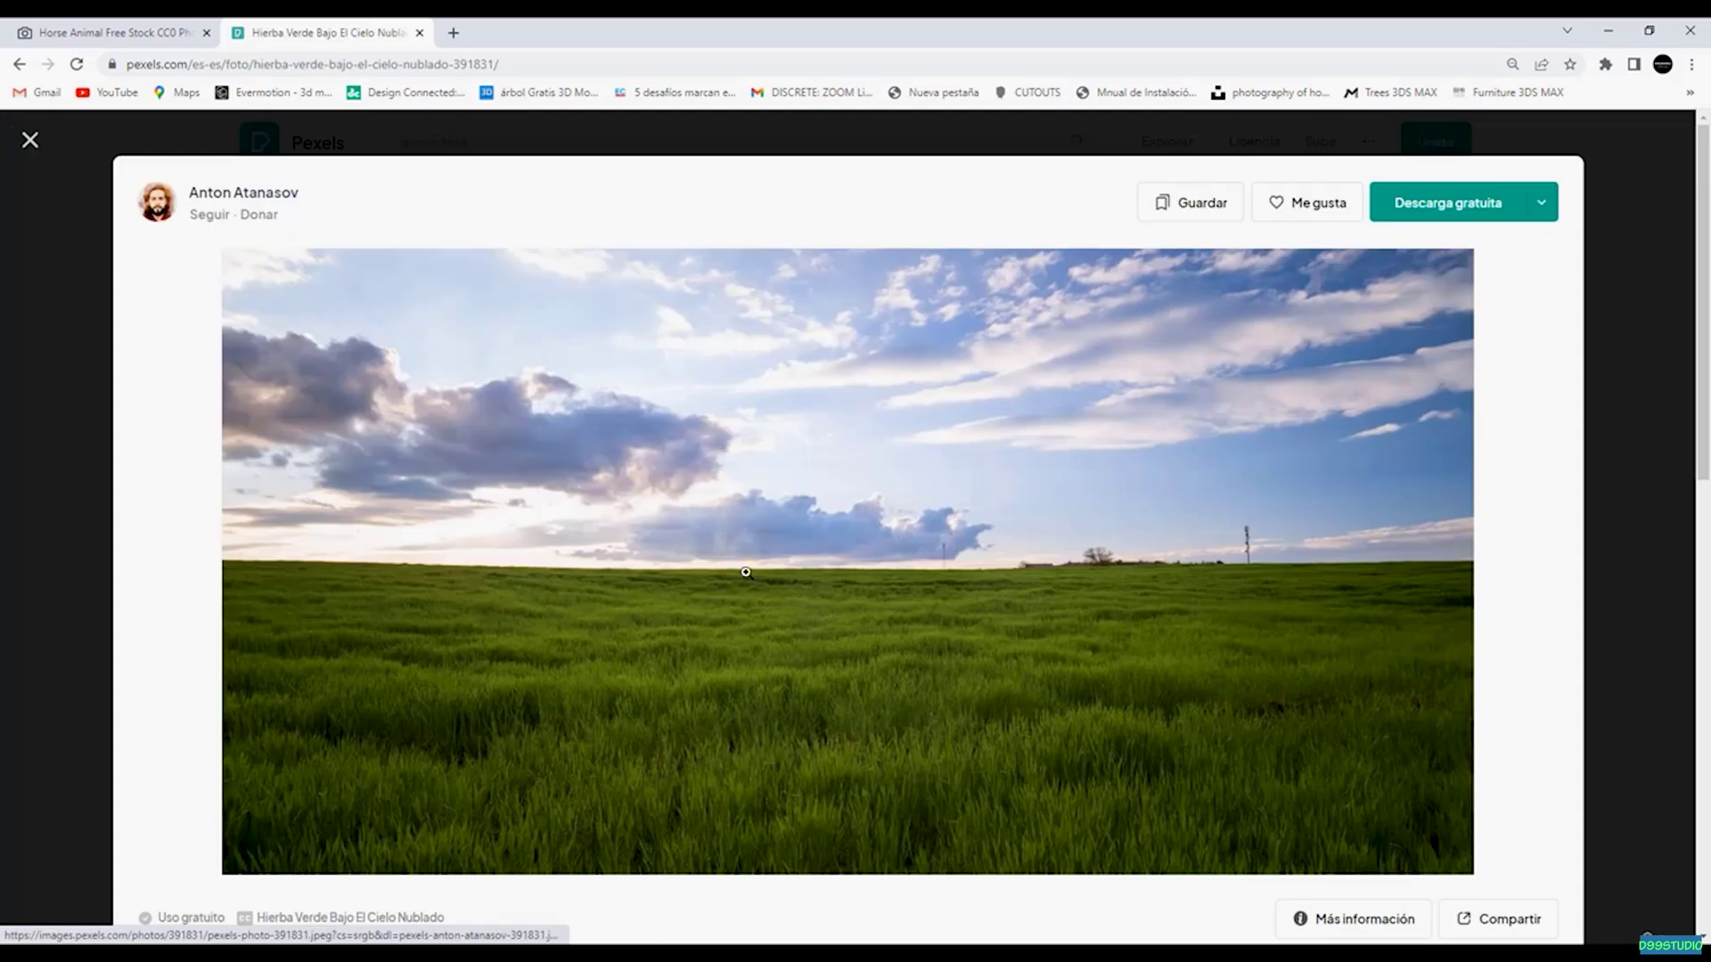
pyautogui.click(1443, 205)
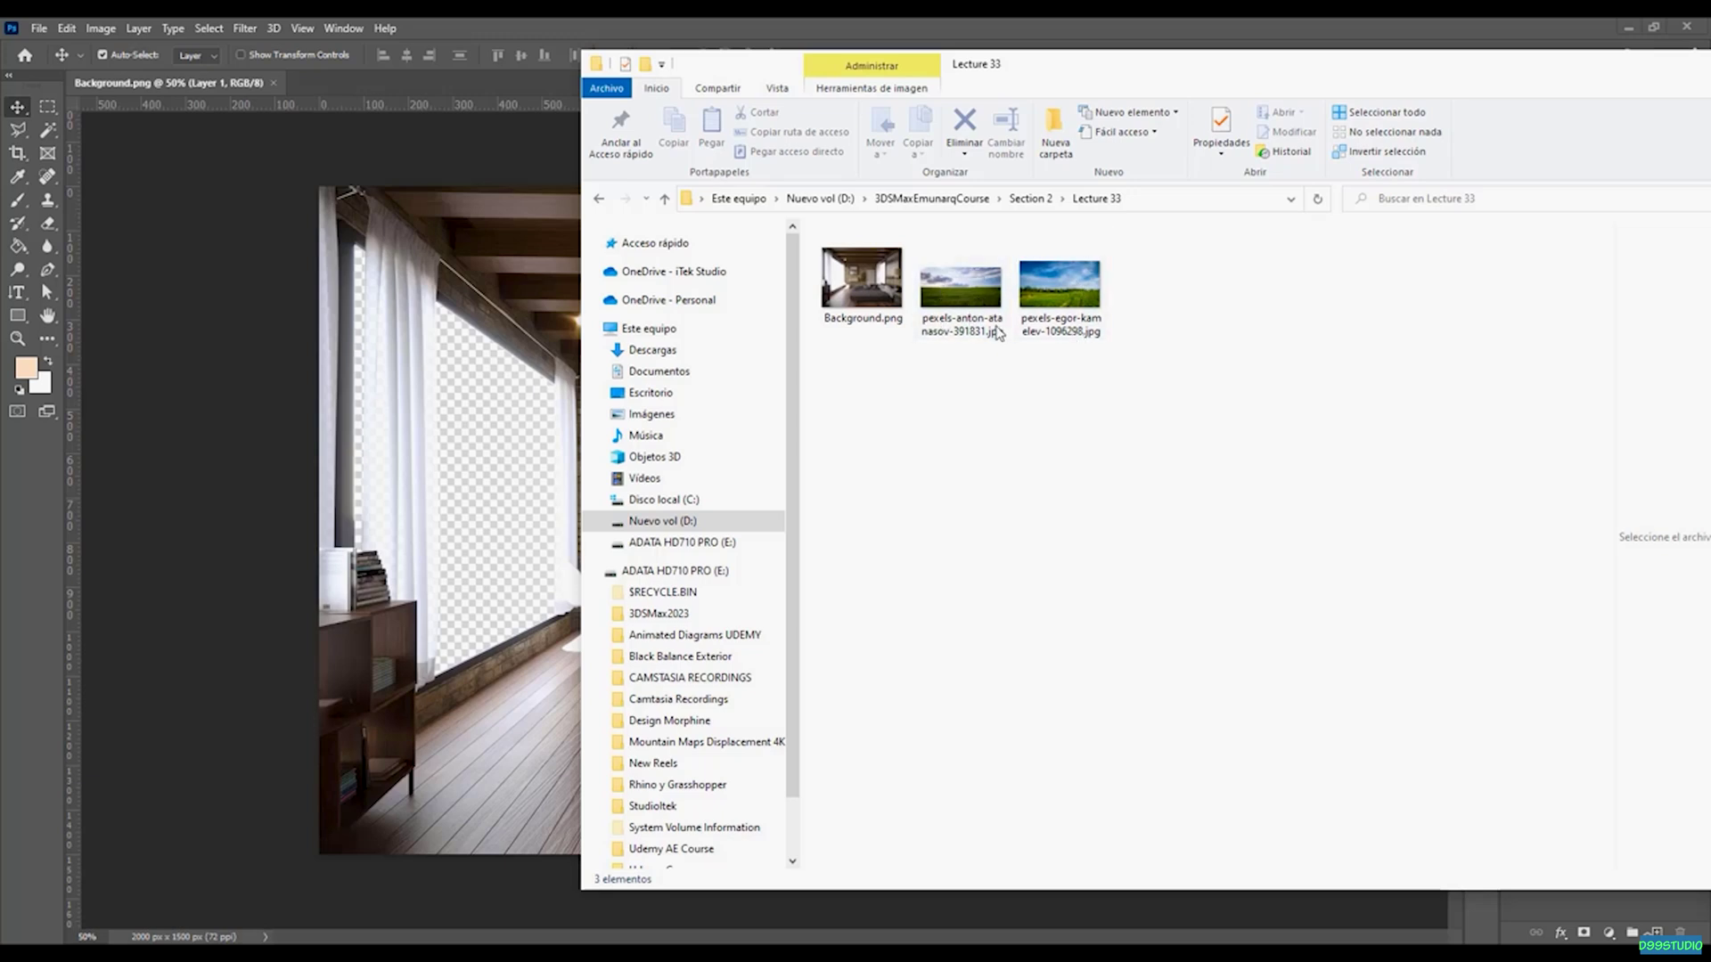
# Step: Place the downloaded grass field photo into the Background.png document in Photoshop and hide its layer, with Layer 1 selected
pyautogui.moveTo(974, 297); pyautogui.dragTo(477, 512)
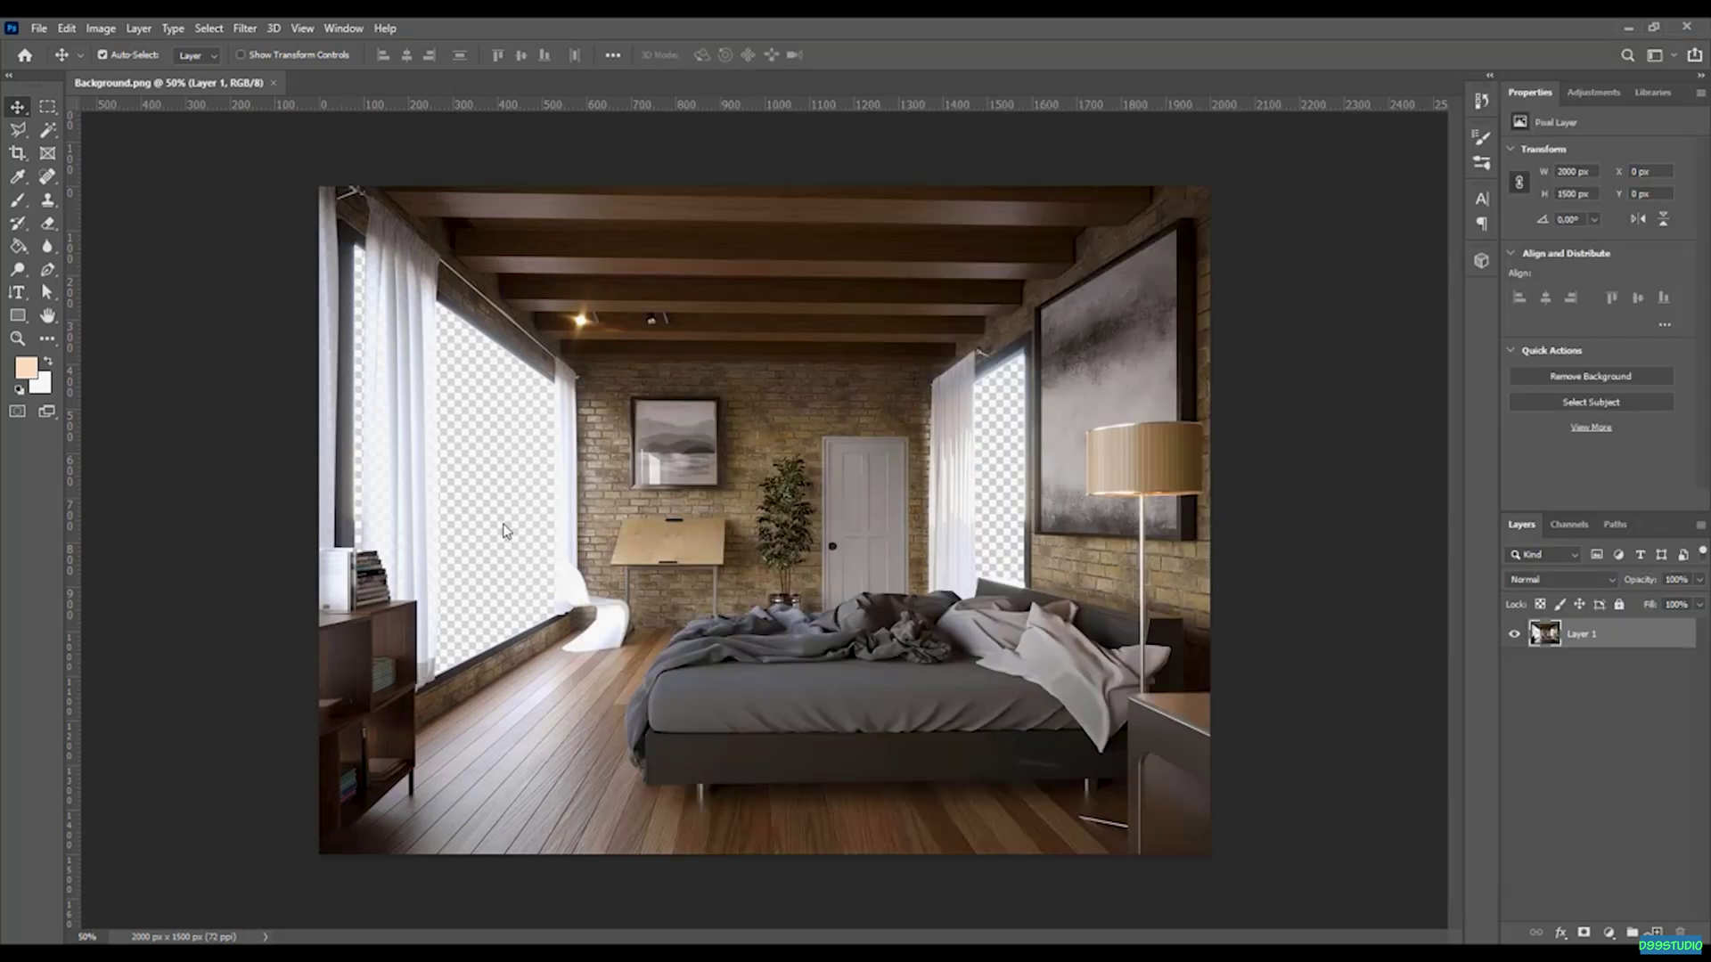
pyautogui.press('Return')
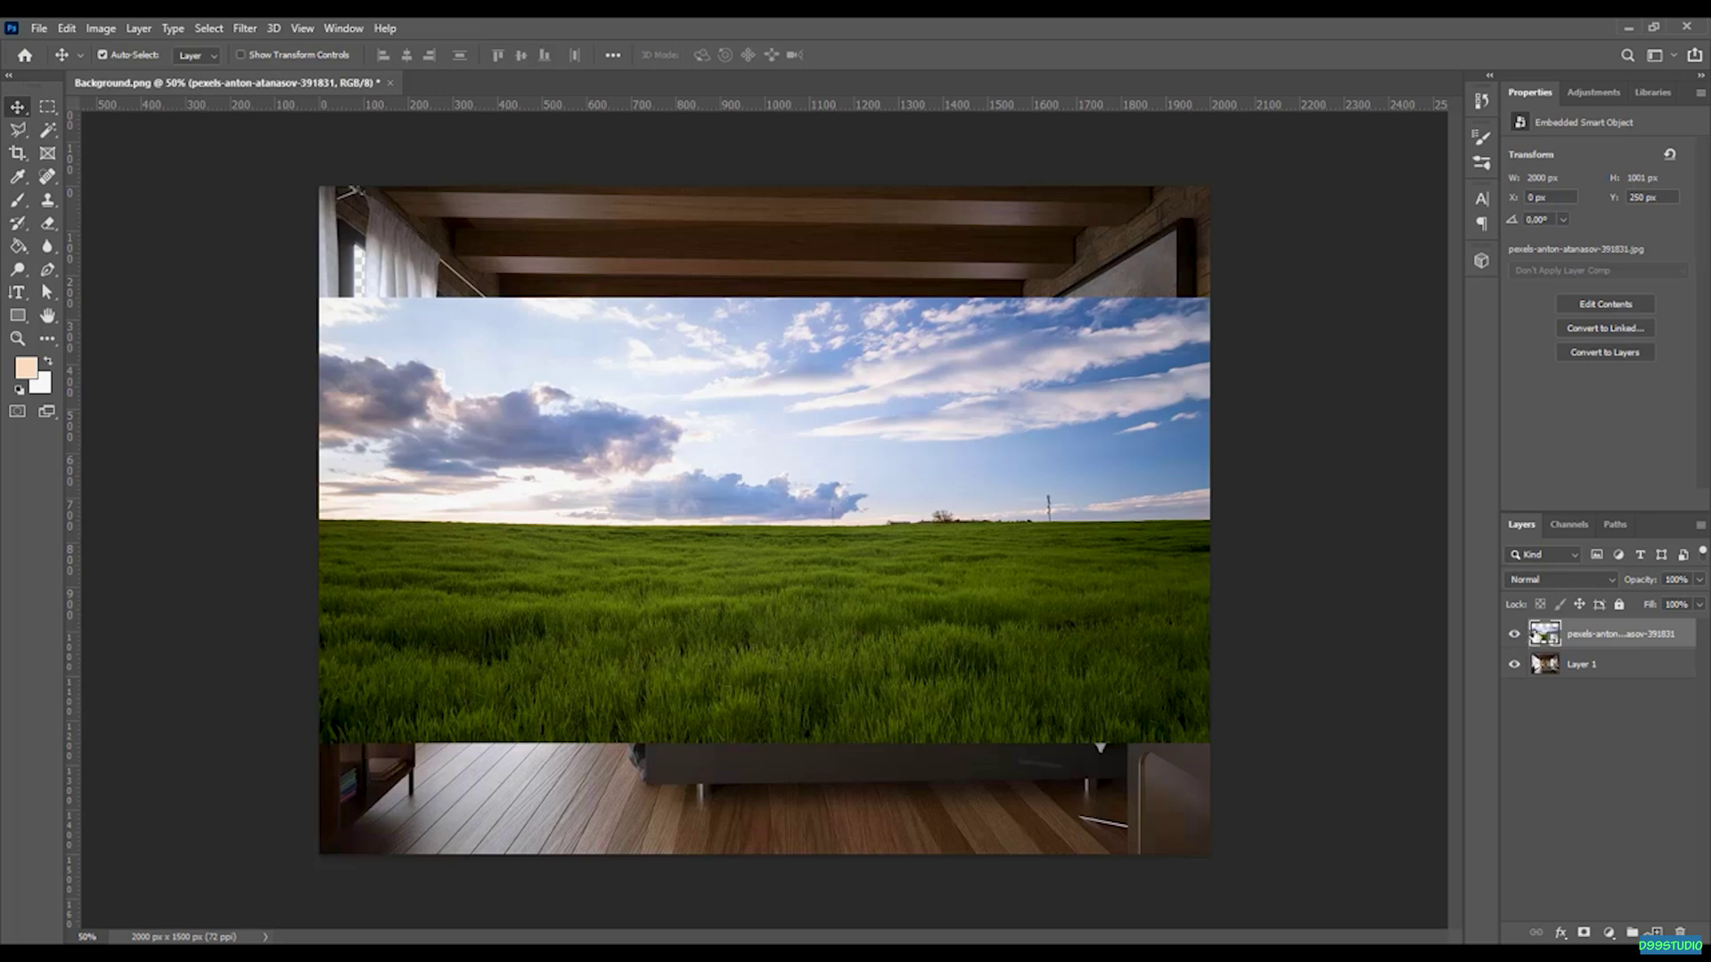
pyautogui.click(1575, 665)
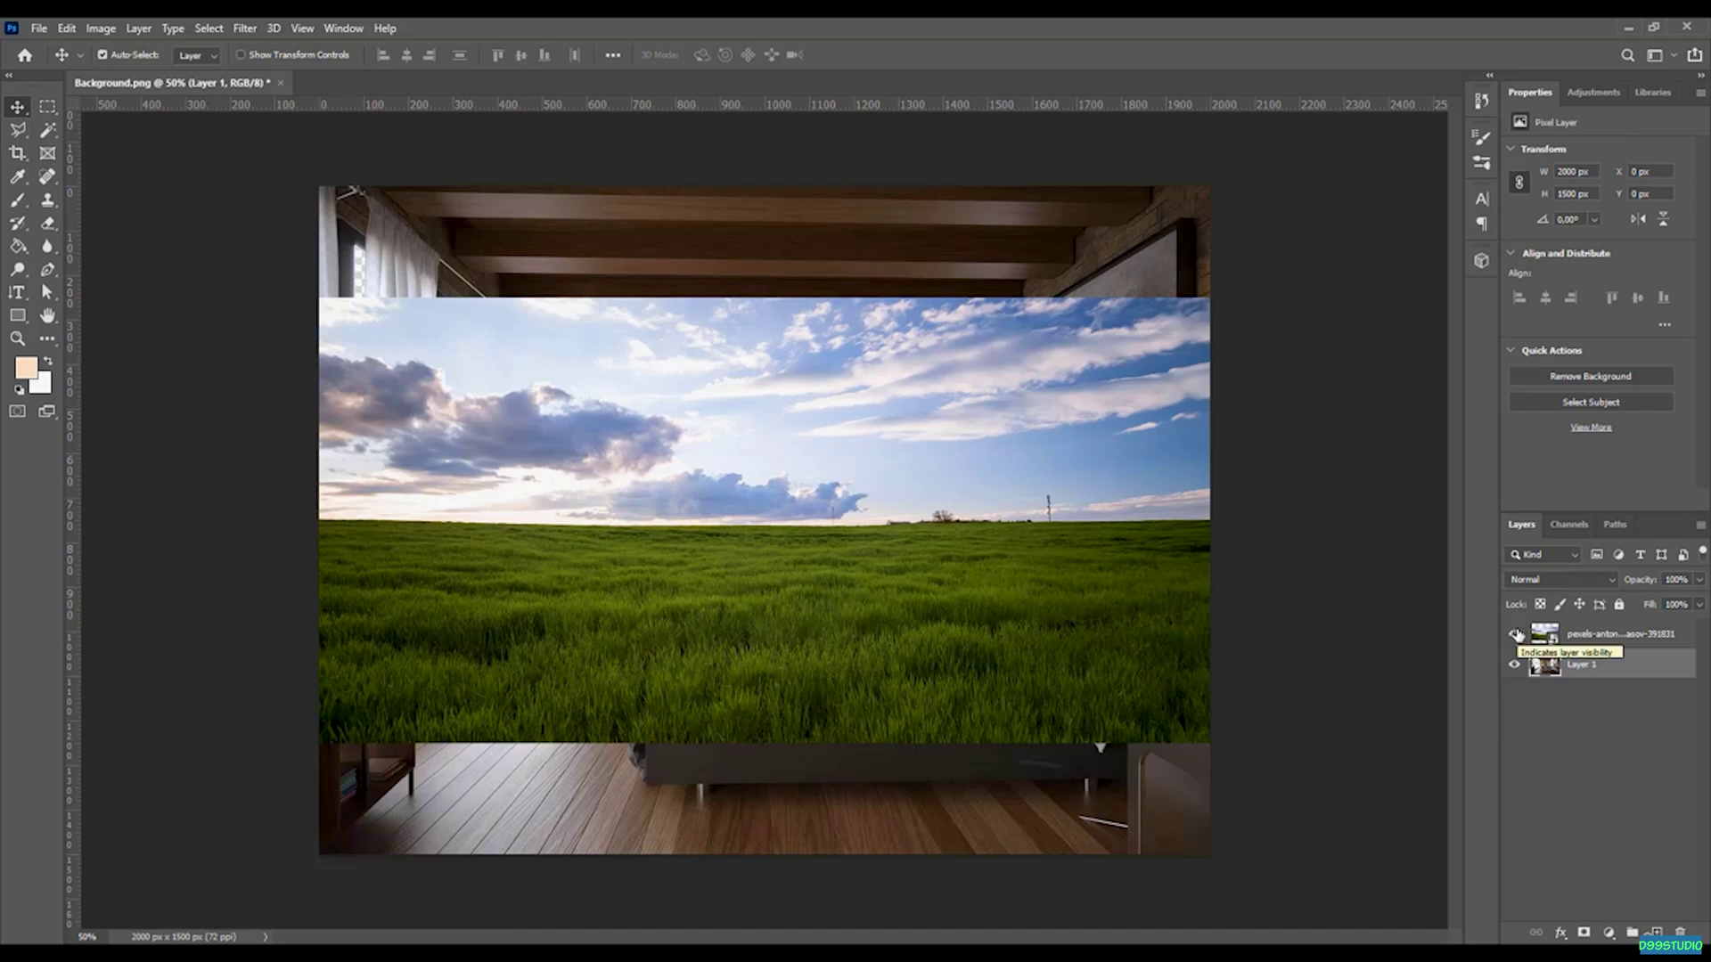
pyautogui.click(1515, 633)
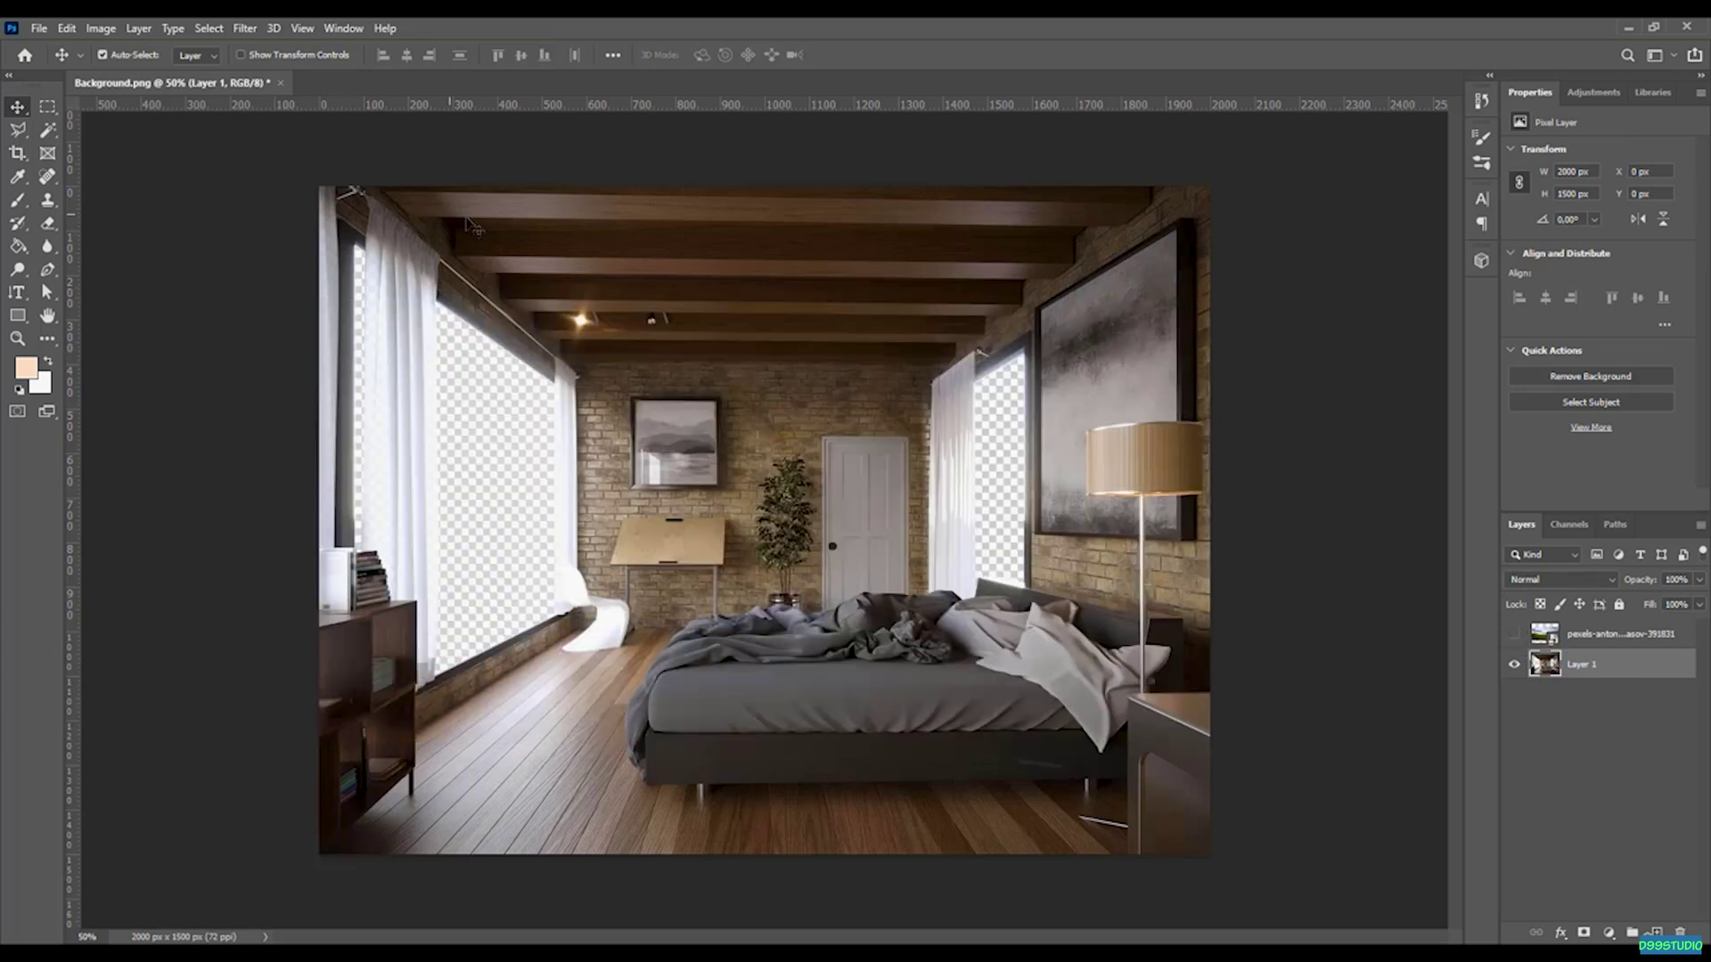
# Step: Show the grass field photo layer and move it below Layer 1 so it sits behind the windows
pyautogui.click(1514, 634)
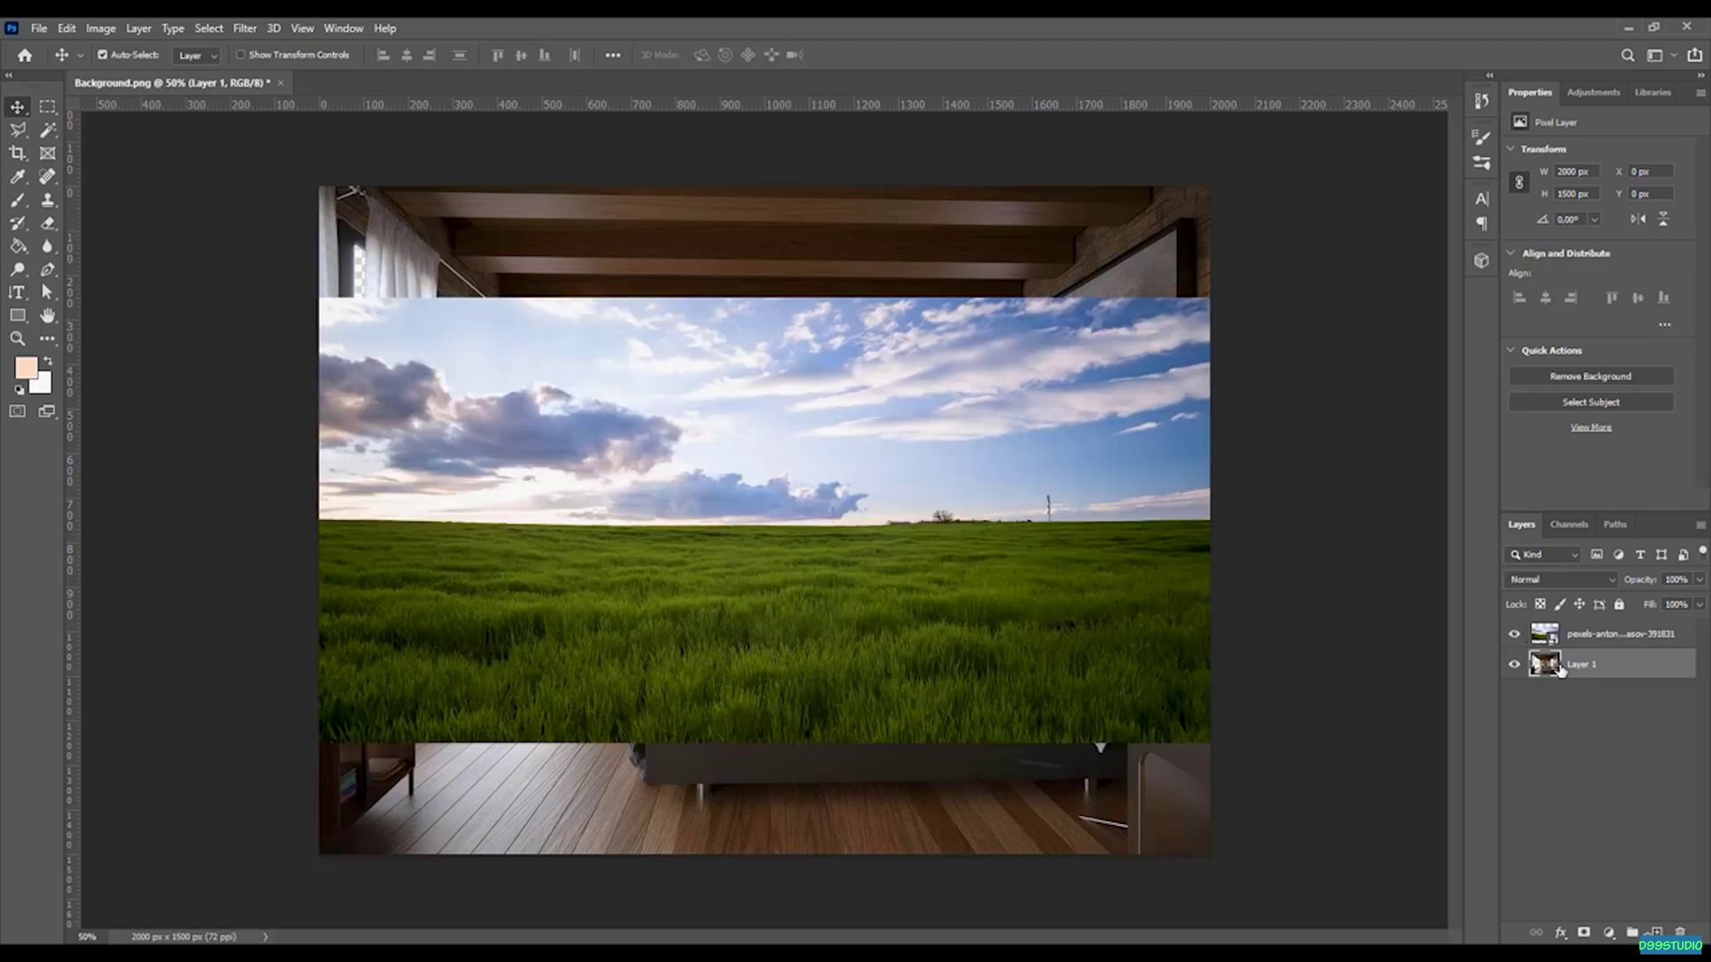
pyautogui.click(1596, 635)
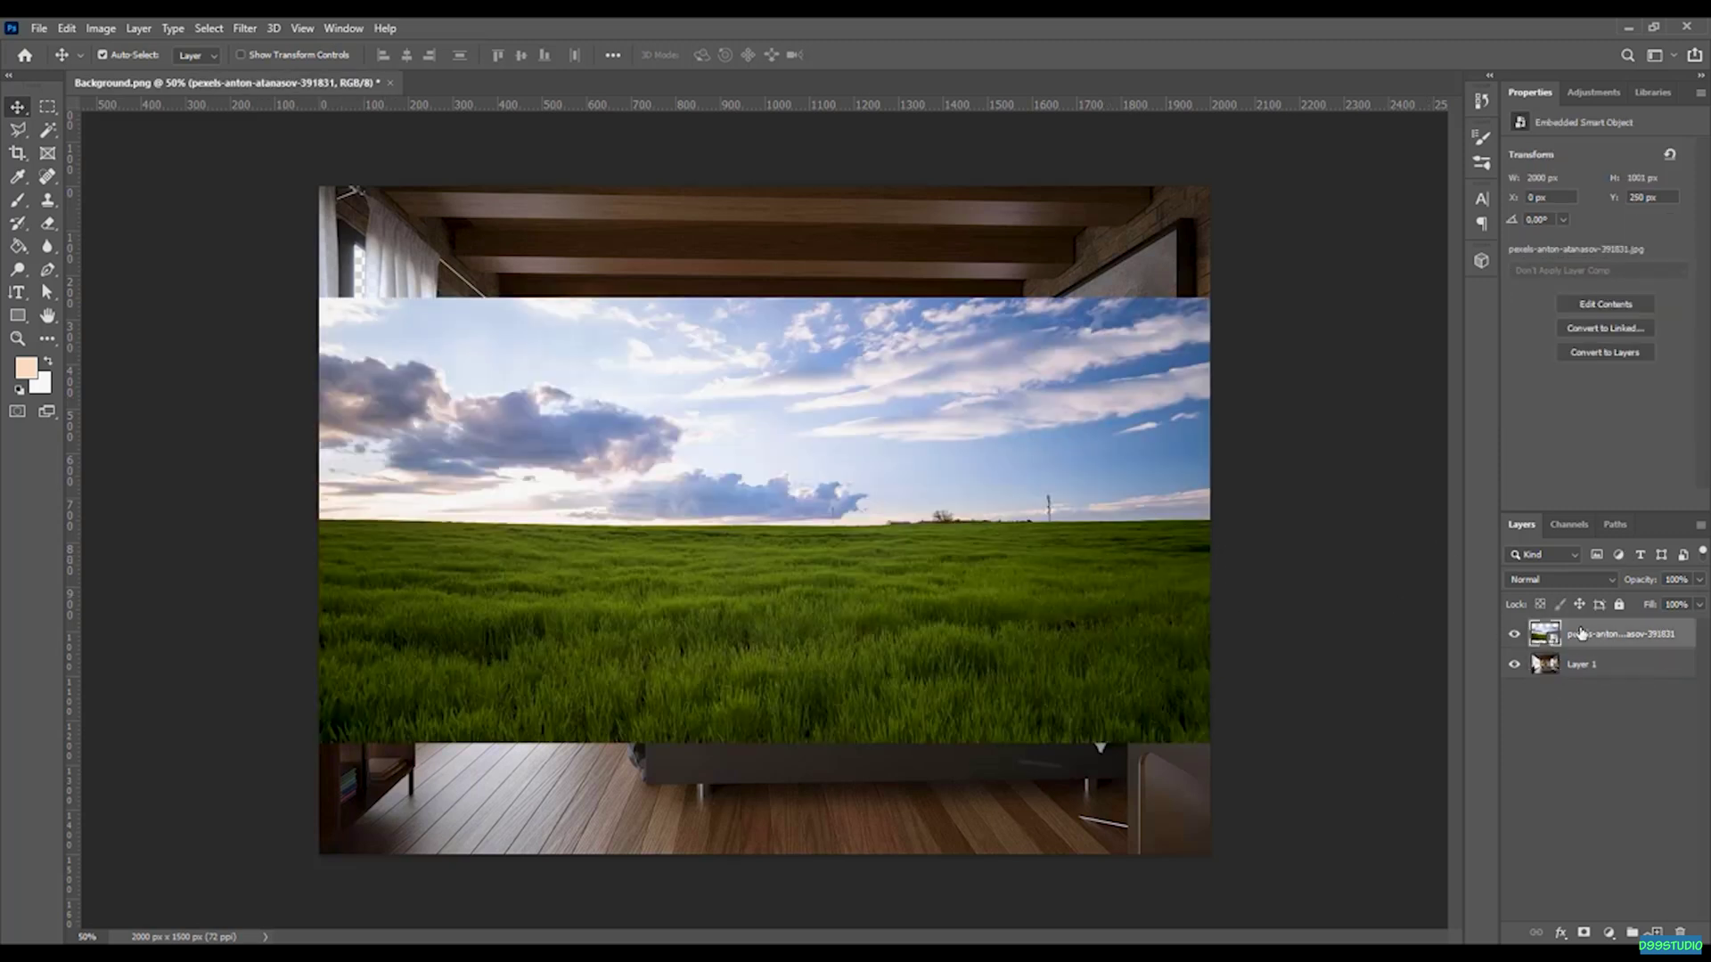
pyautogui.moveTo(1585, 638); pyautogui.dragTo(1568, 688)
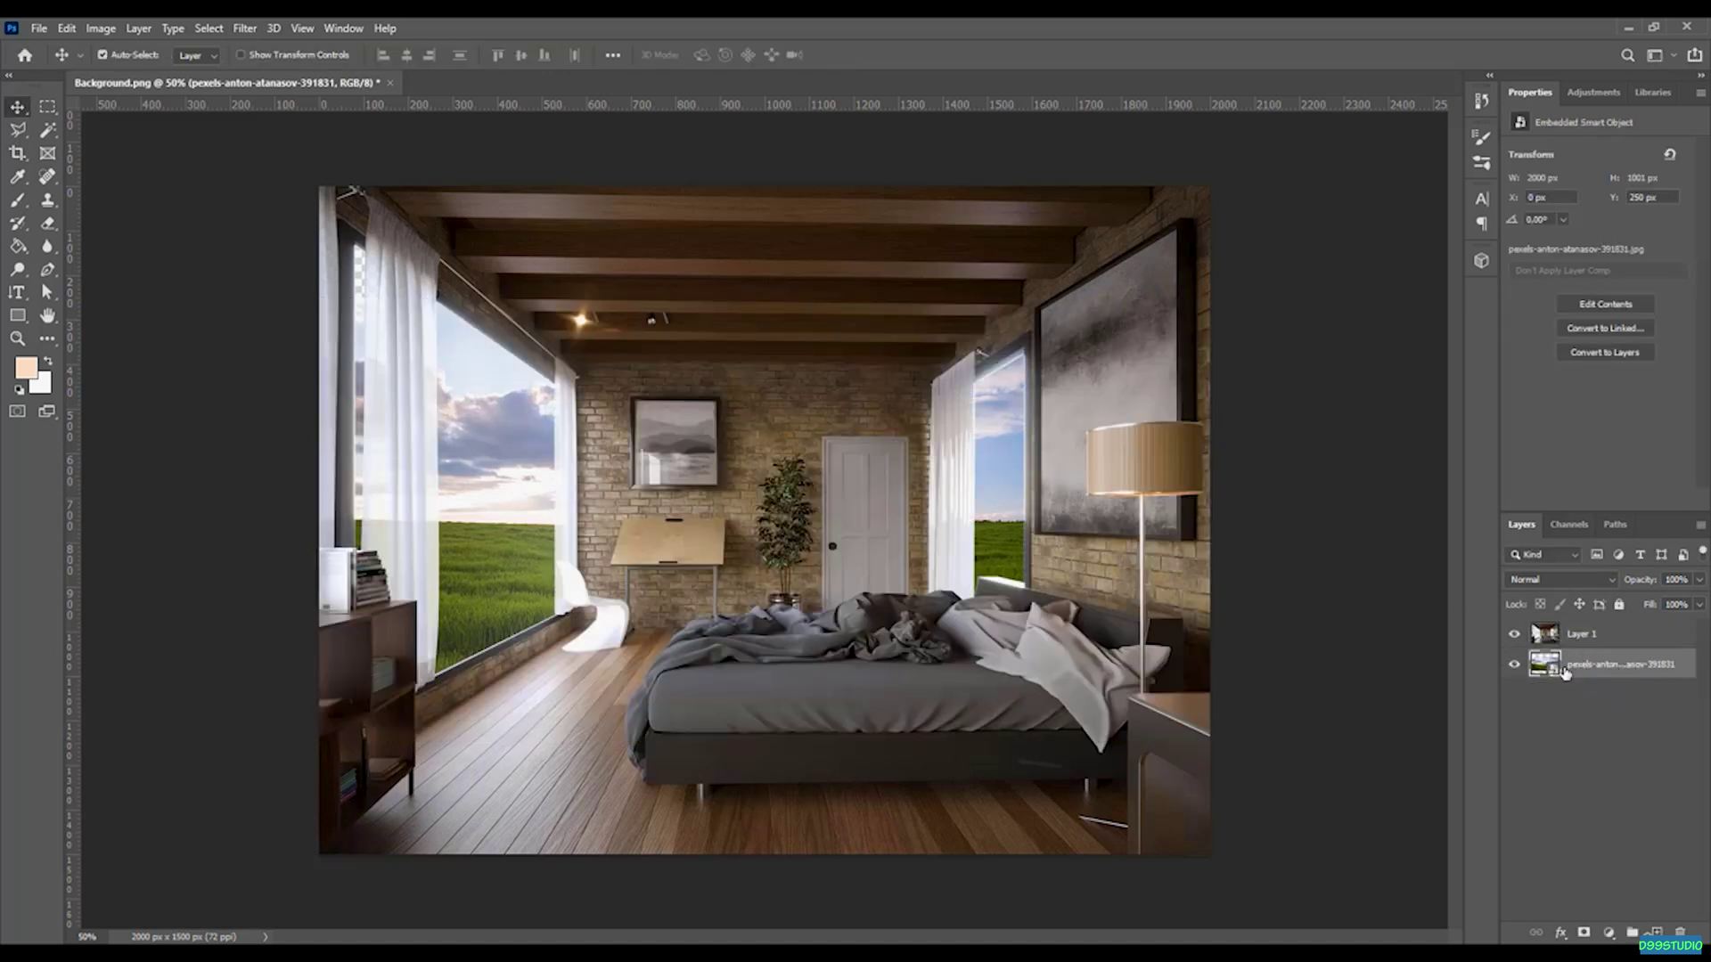
# Step: Scale the field photo up proportionally to about 2860 px wide and lower it so the horizon sits near the windows' lower part
pyautogui.press('ctrl')
pyautogui.hotkey('ctrl', 't')
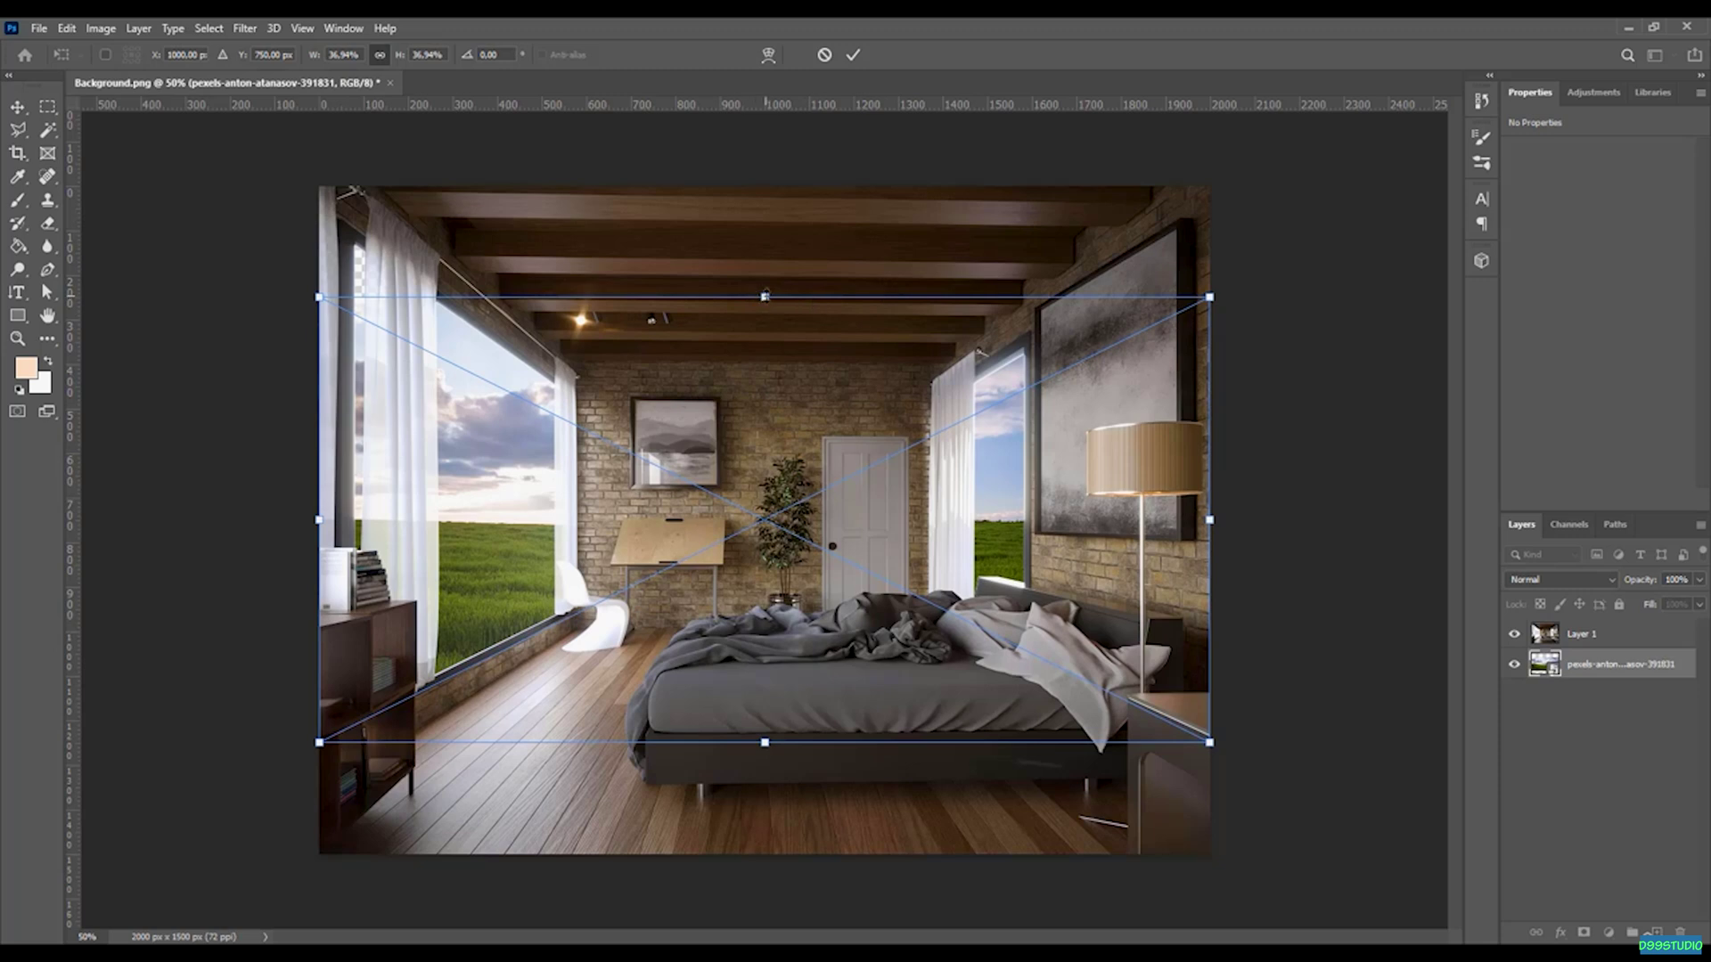
pyautogui.moveTo(764, 297); pyautogui.dragTo(765, 194)
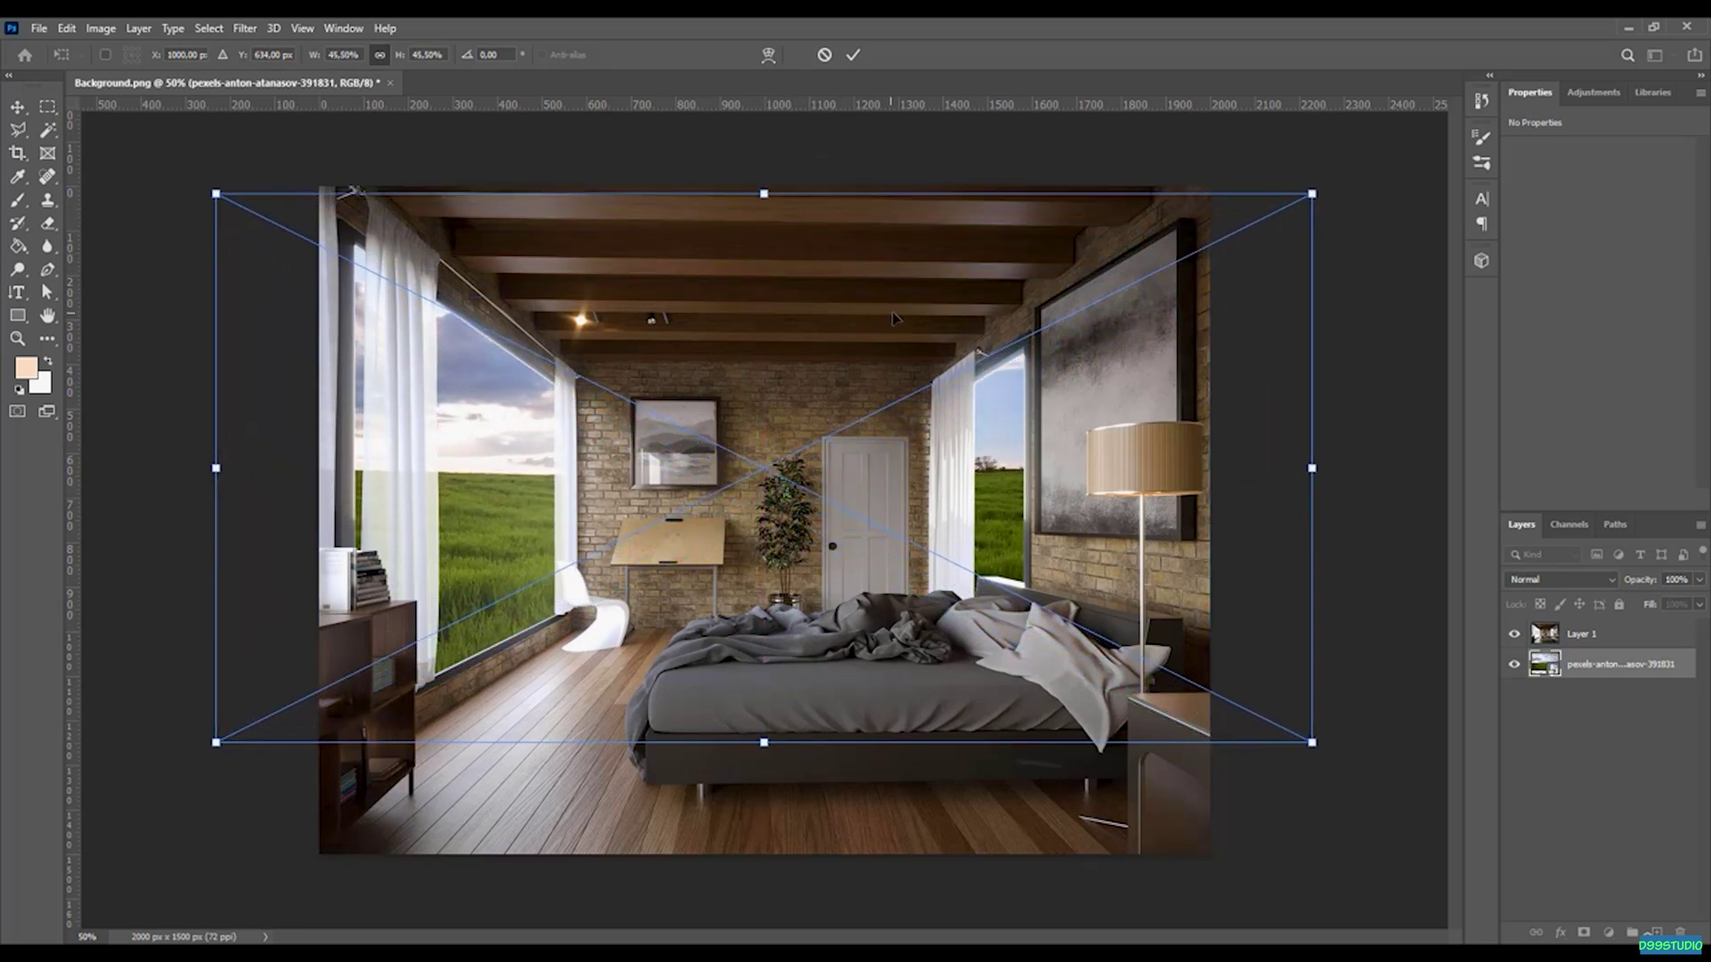
pyautogui.moveTo(873, 284); pyautogui.dragTo(874, 311)
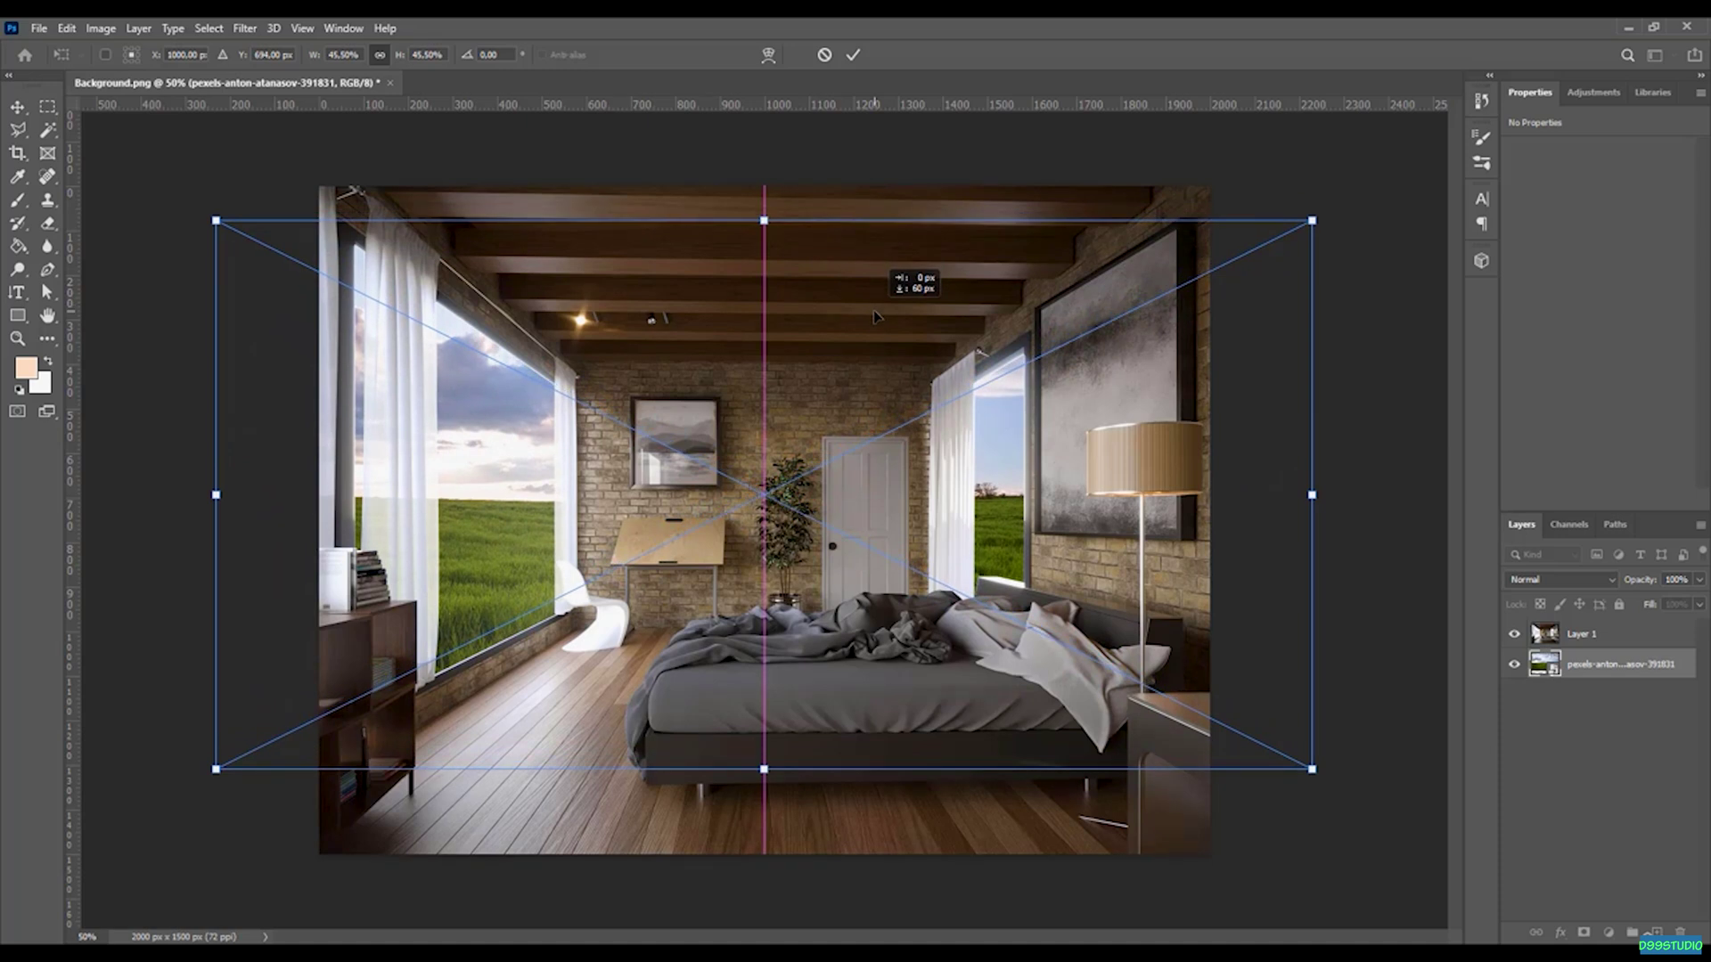
pyautogui.moveTo(874, 312); pyautogui.dragTo(874, 331)
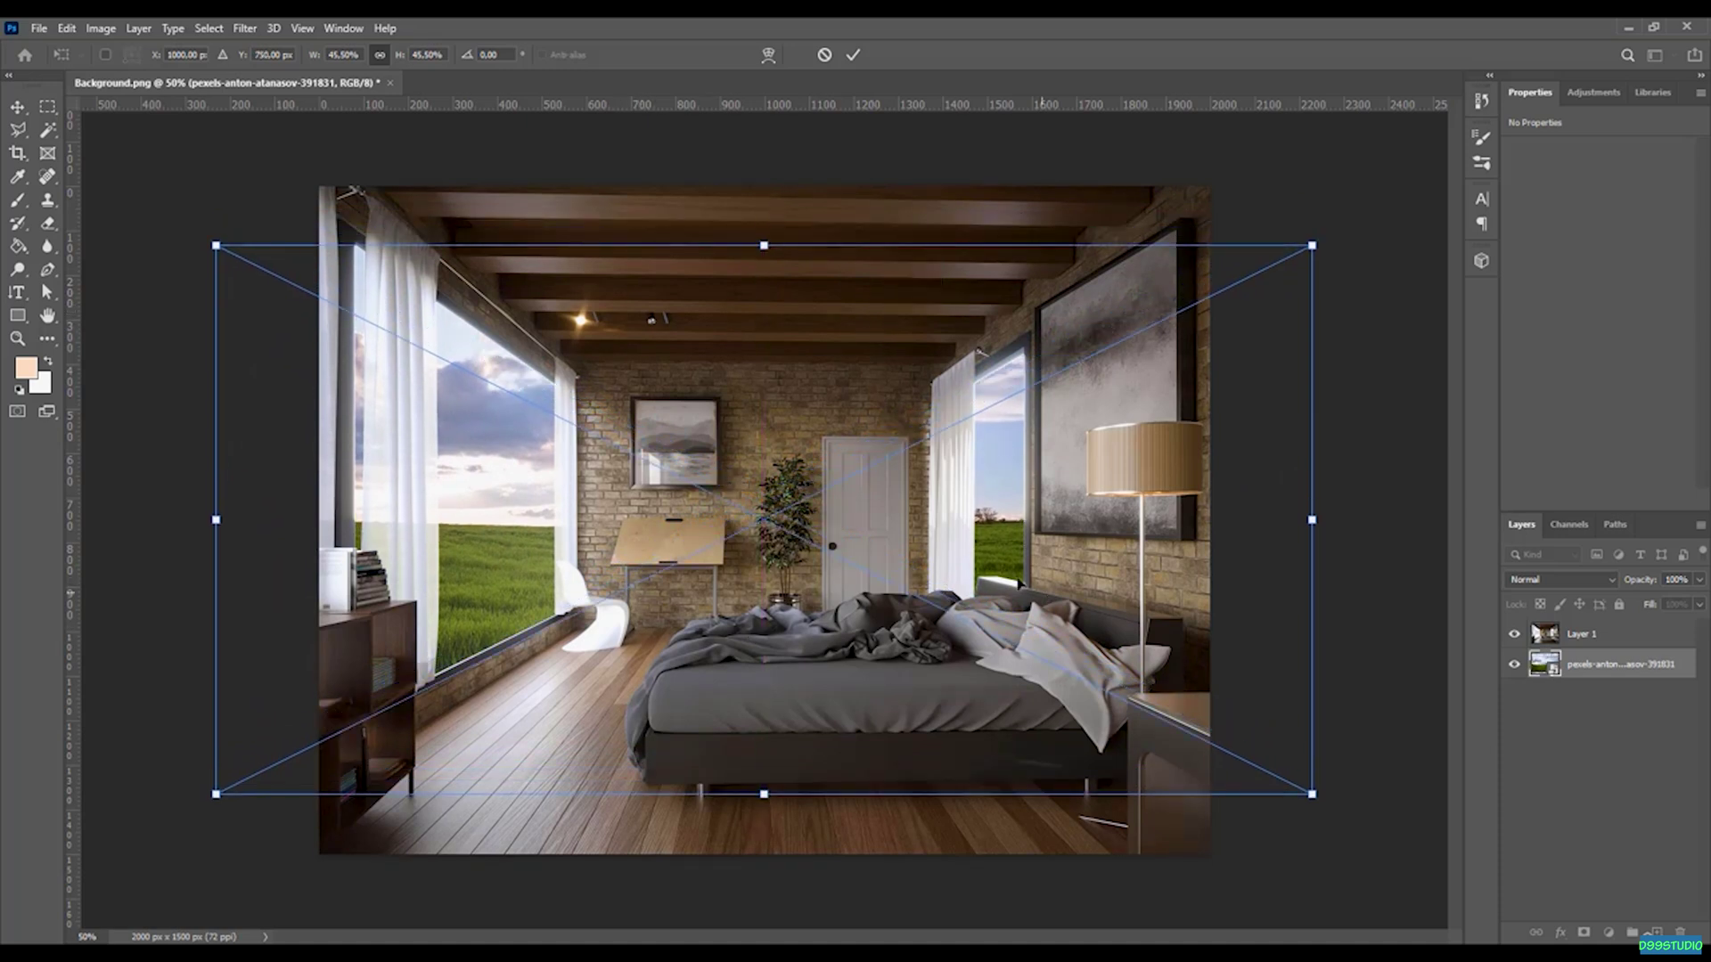
pyautogui.moveTo(383, 532); pyautogui.dragTo(382, 514)
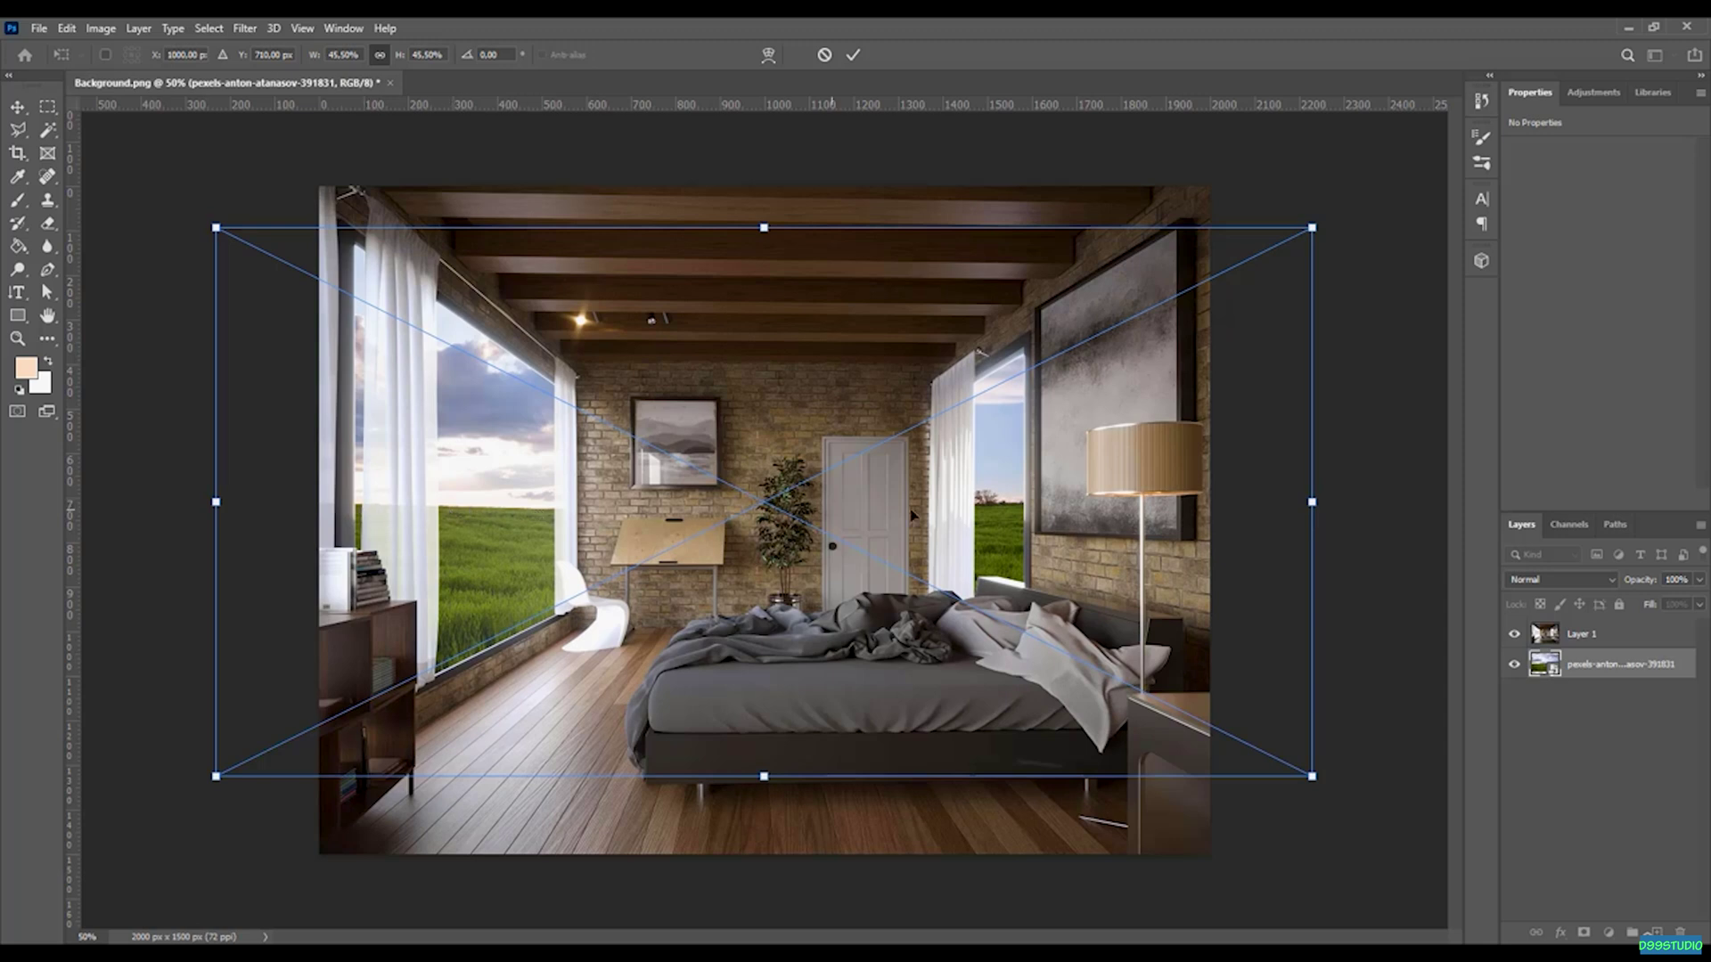
pyautogui.moveTo(771, 228); pyautogui.dragTo(771, 139)
pyautogui.moveTo(876, 284); pyautogui.dragTo(886, 361)
pyautogui.press('Return')
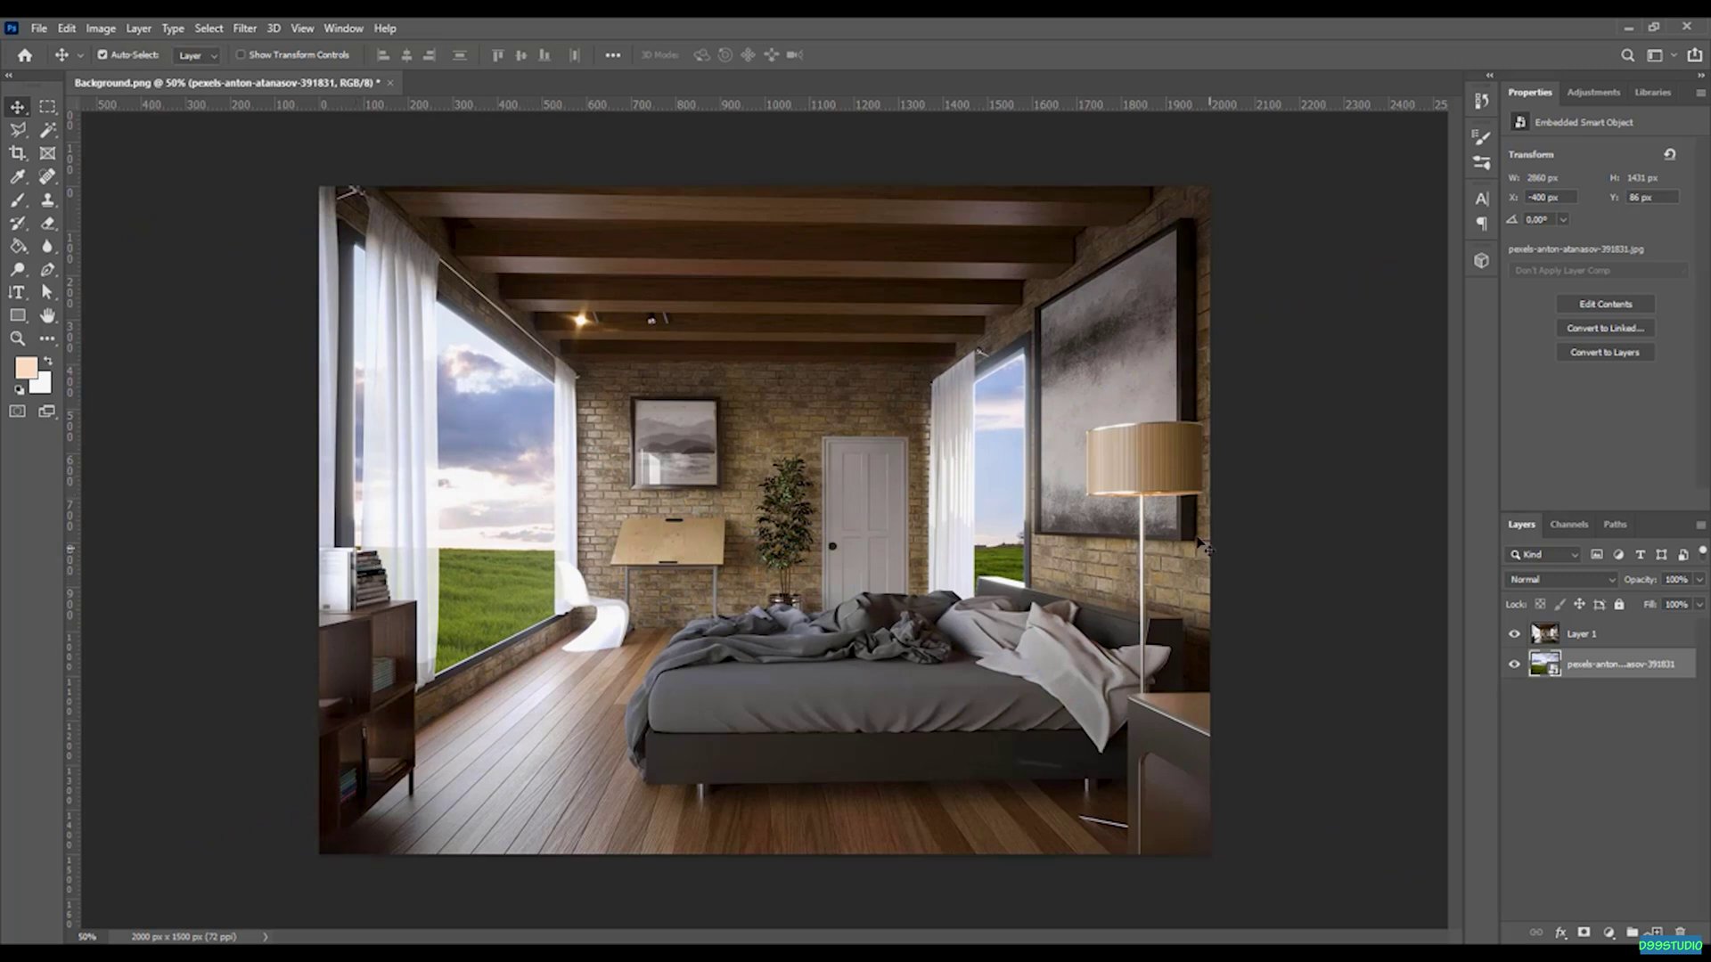
# Step: Add a Levels adjustment layer and place it between Layer 1 and the field photo
pyautogui.moveTo(494, 465); pyautogui.dragTo(495, 466)
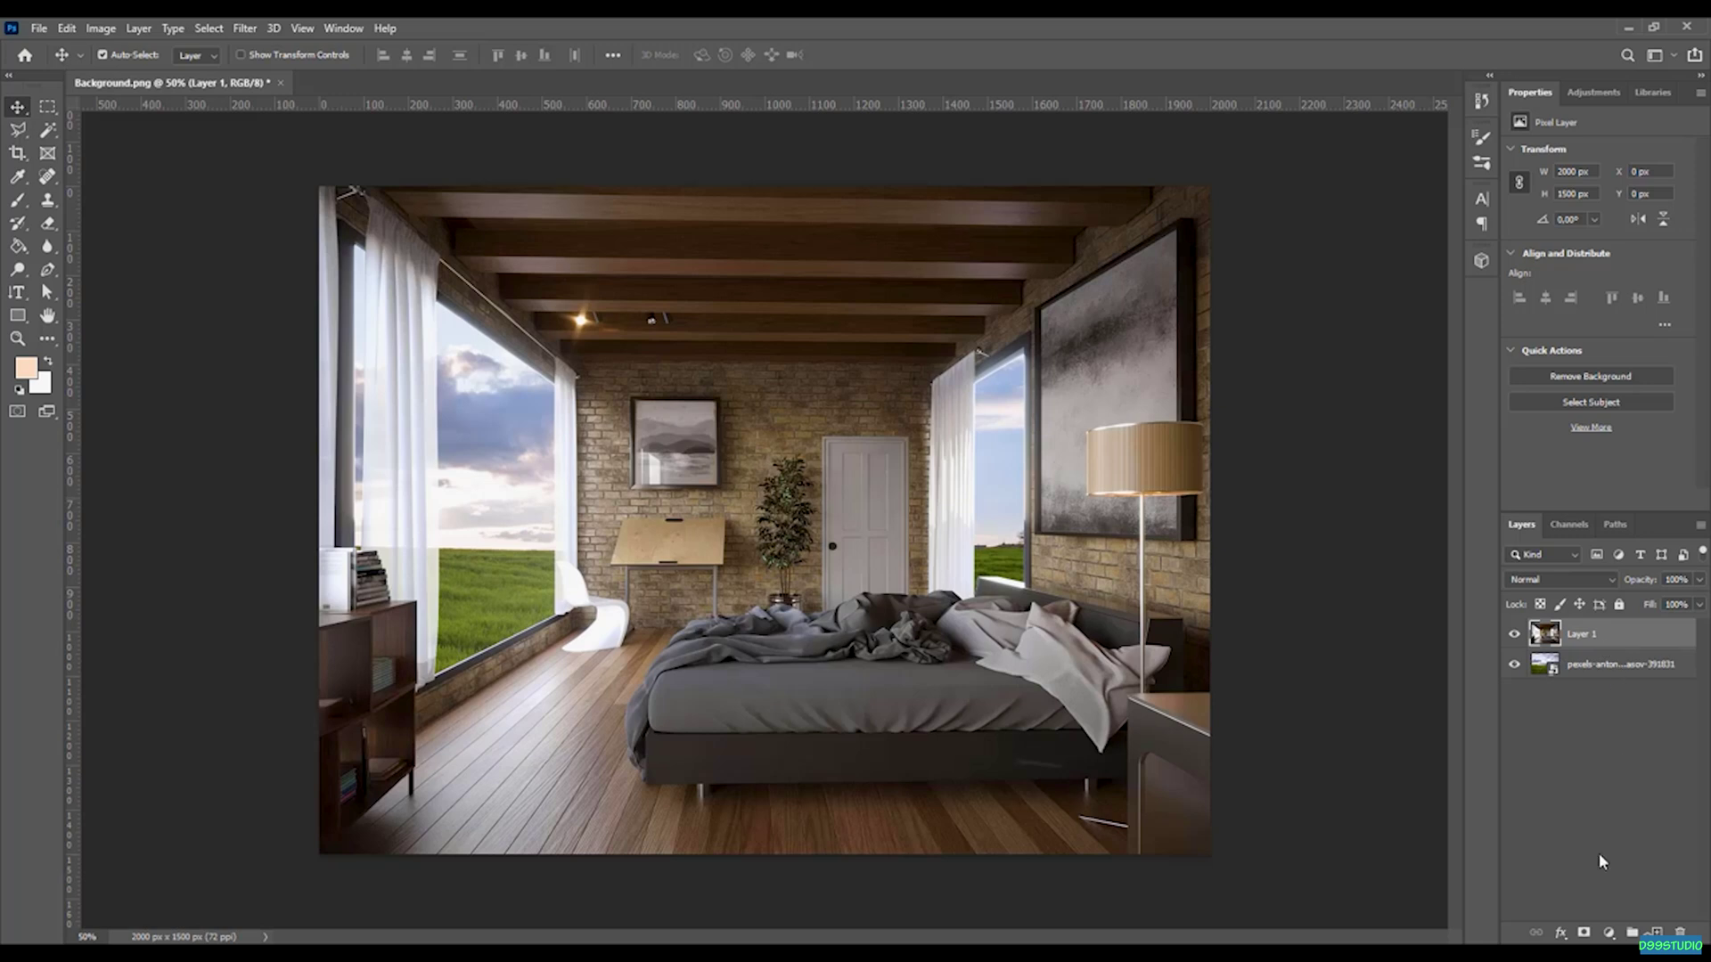
pyautogui.click(1609, 934)
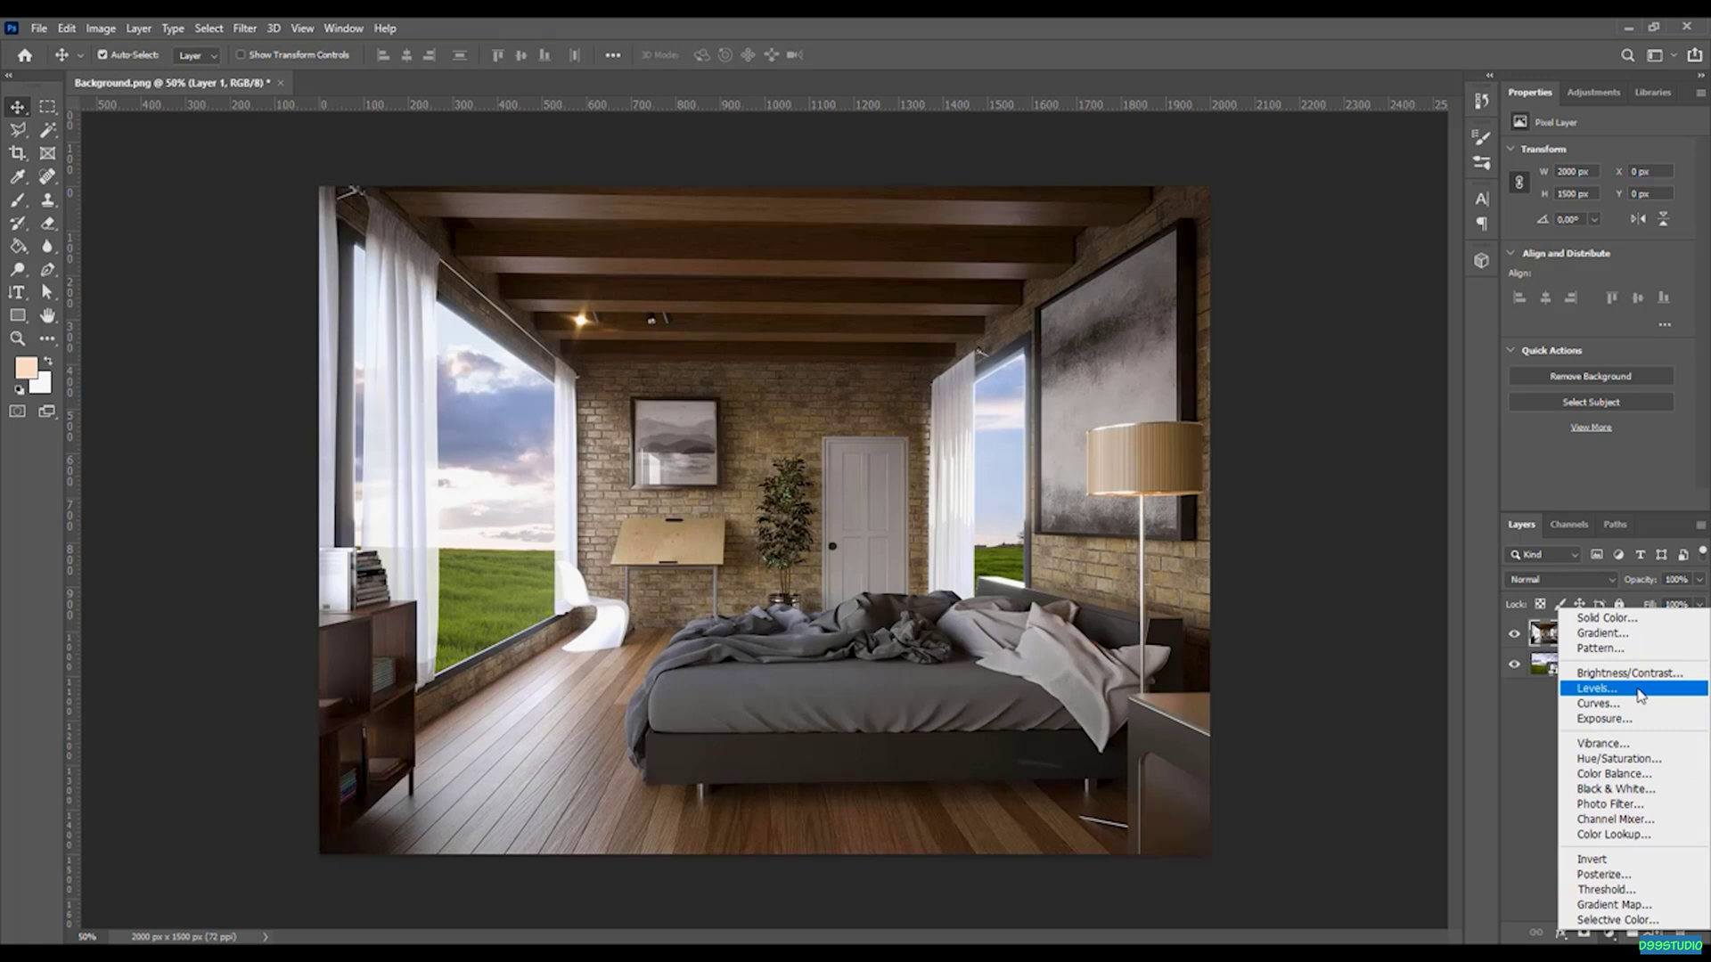
pyautogui.click(1637, 691)
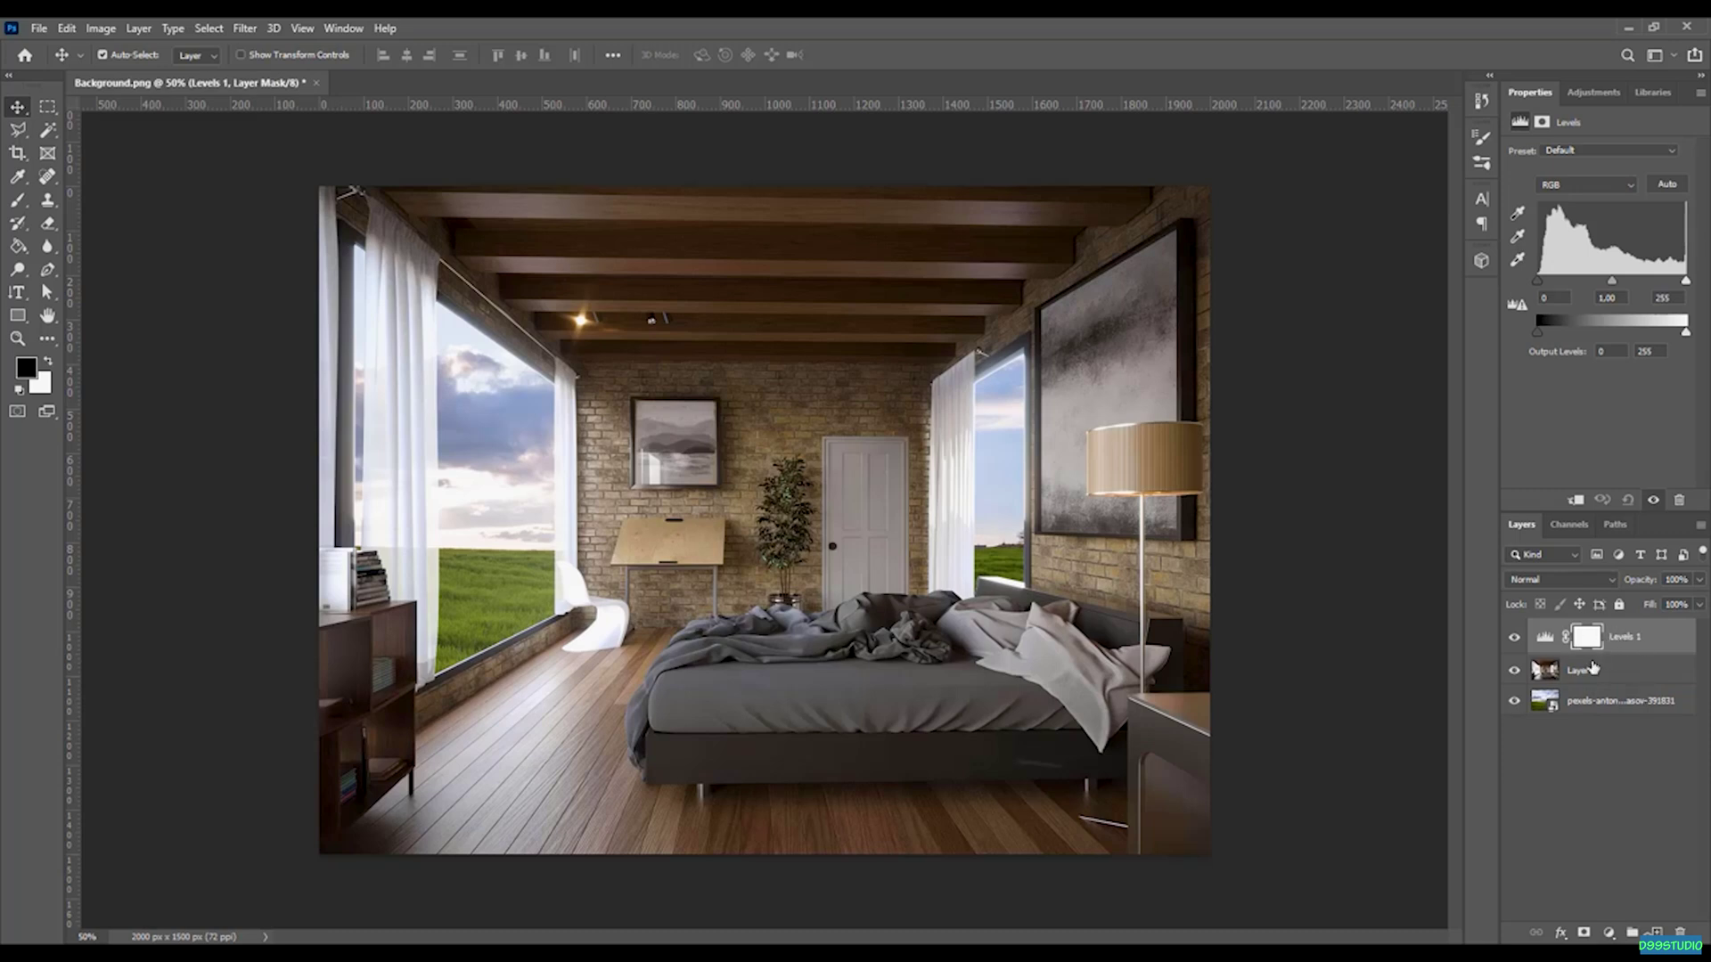
pyautogui.click(1513, 670)
pyautogui.click(1513, 671)
pyautogui.moveTo(1621, 638); pyautogui.dragTo(1617, 681)
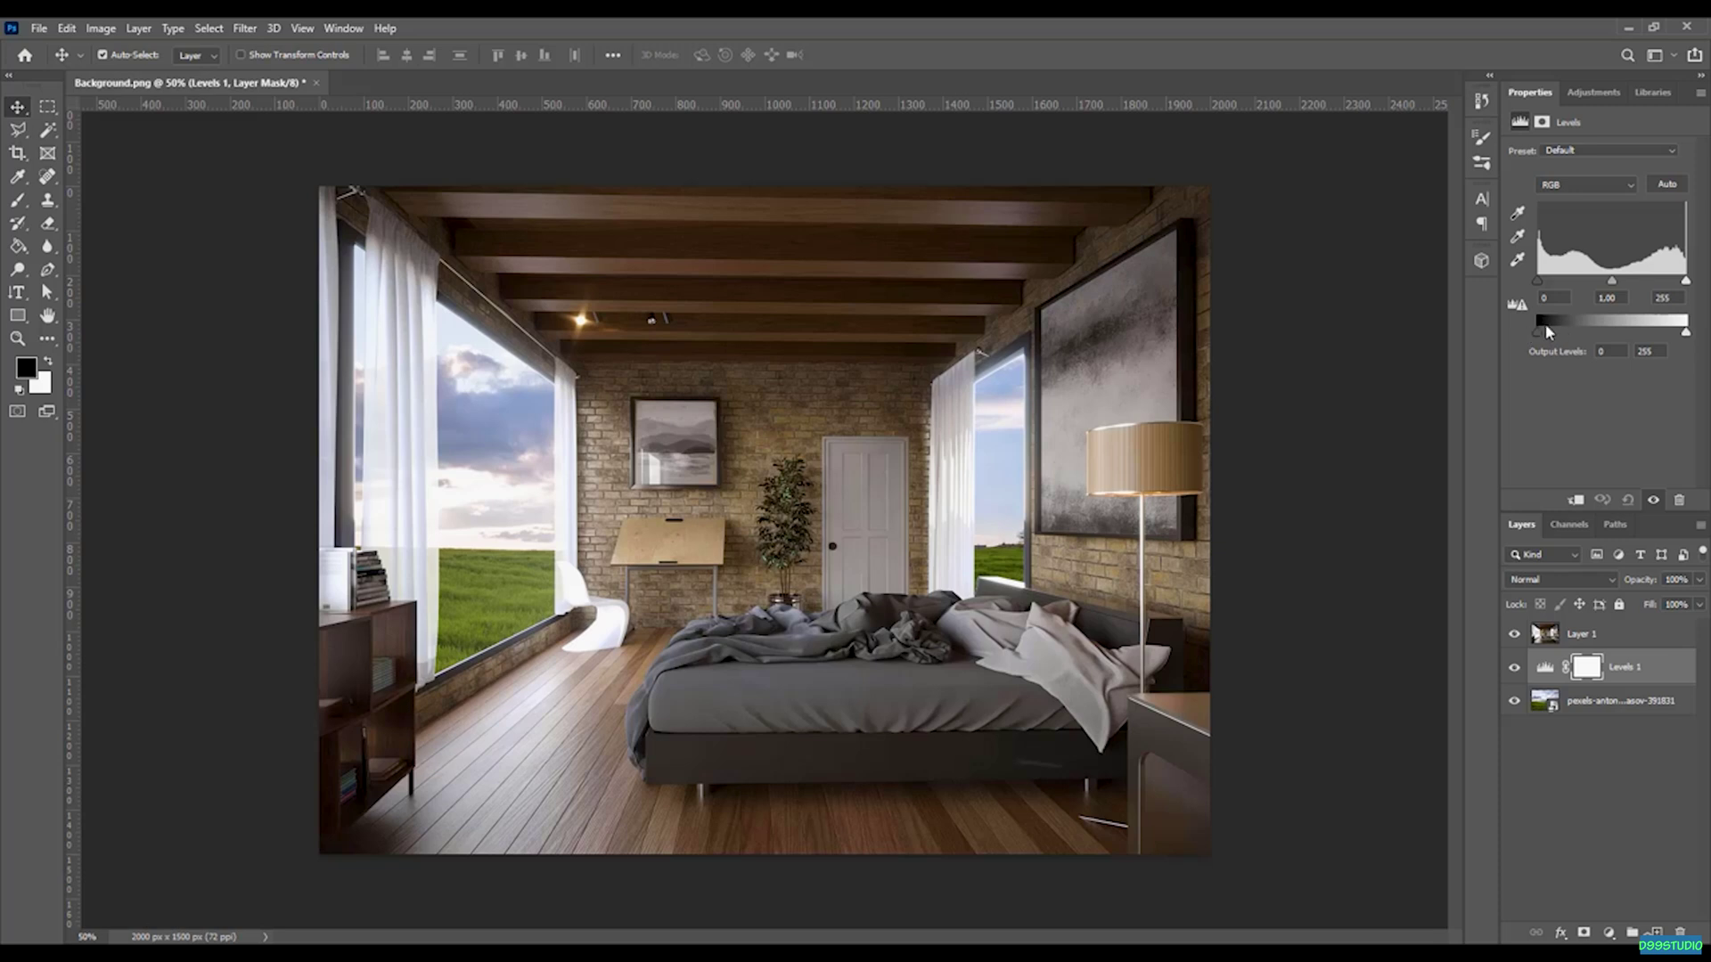
# Step: Wash out the field photo by raising the Levels adjustment's black output level to 214
pyautogui.moveTo(1536, 331); pyautogui.dragTo(1668, 334)
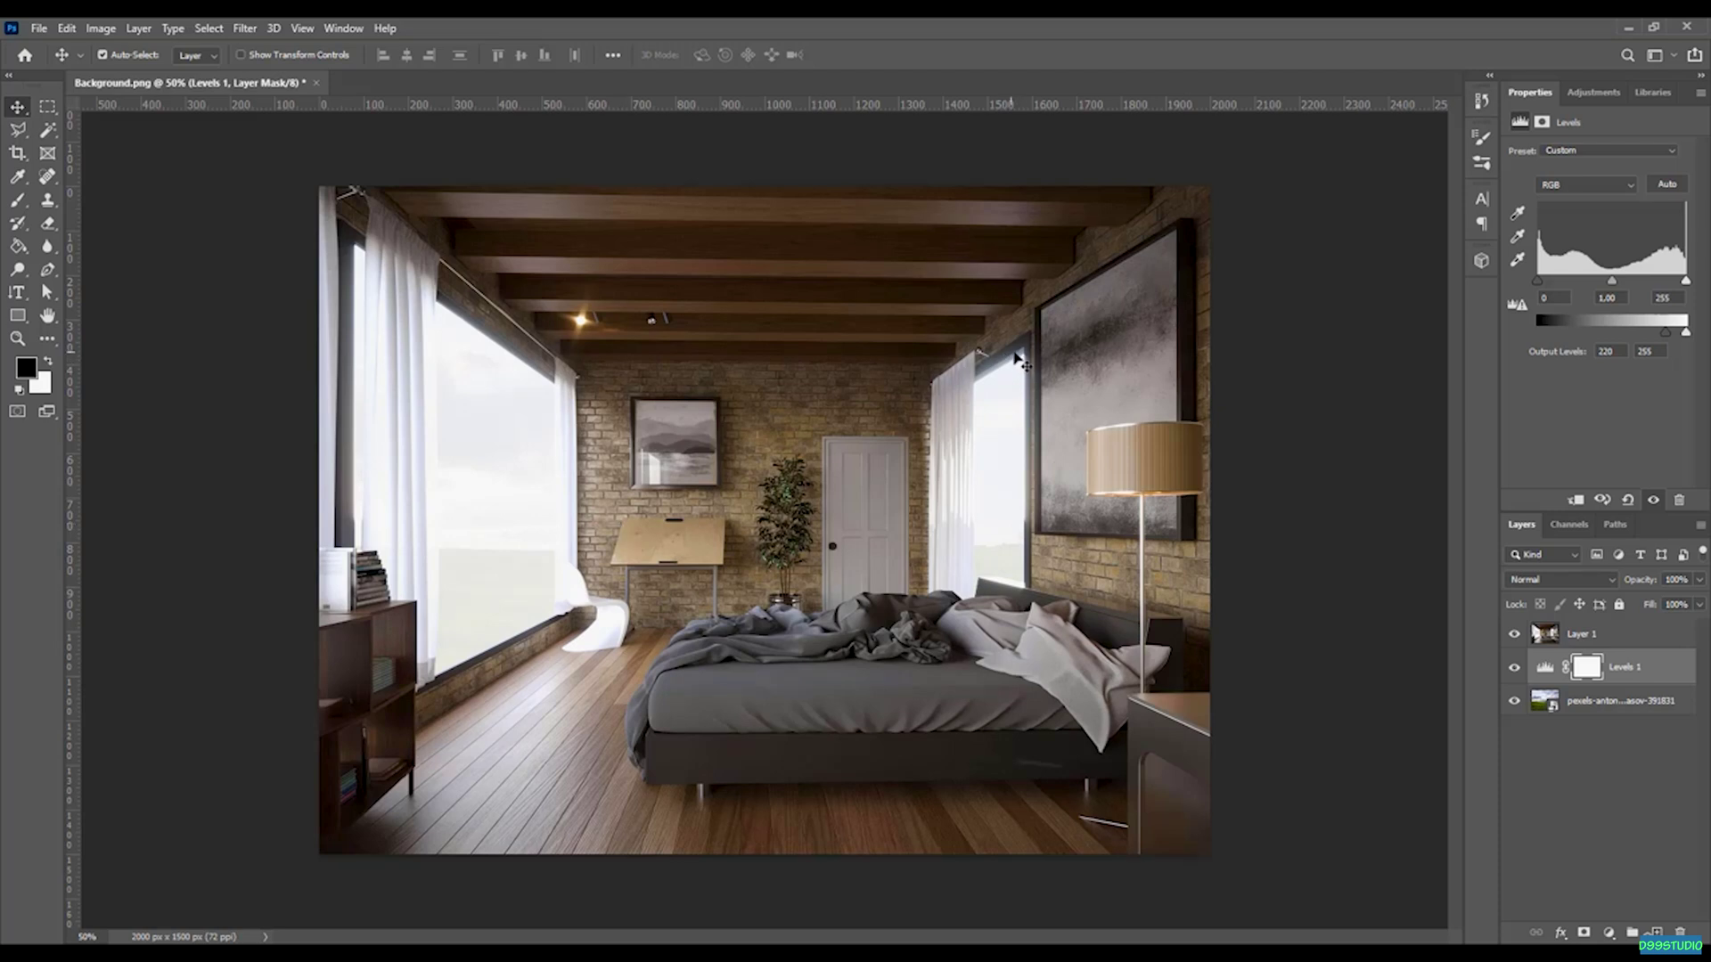
pyautogui.keyDown('alt'); pyautogui.scroll(5, 1020, 356); pyautogui.keyUp('alt')
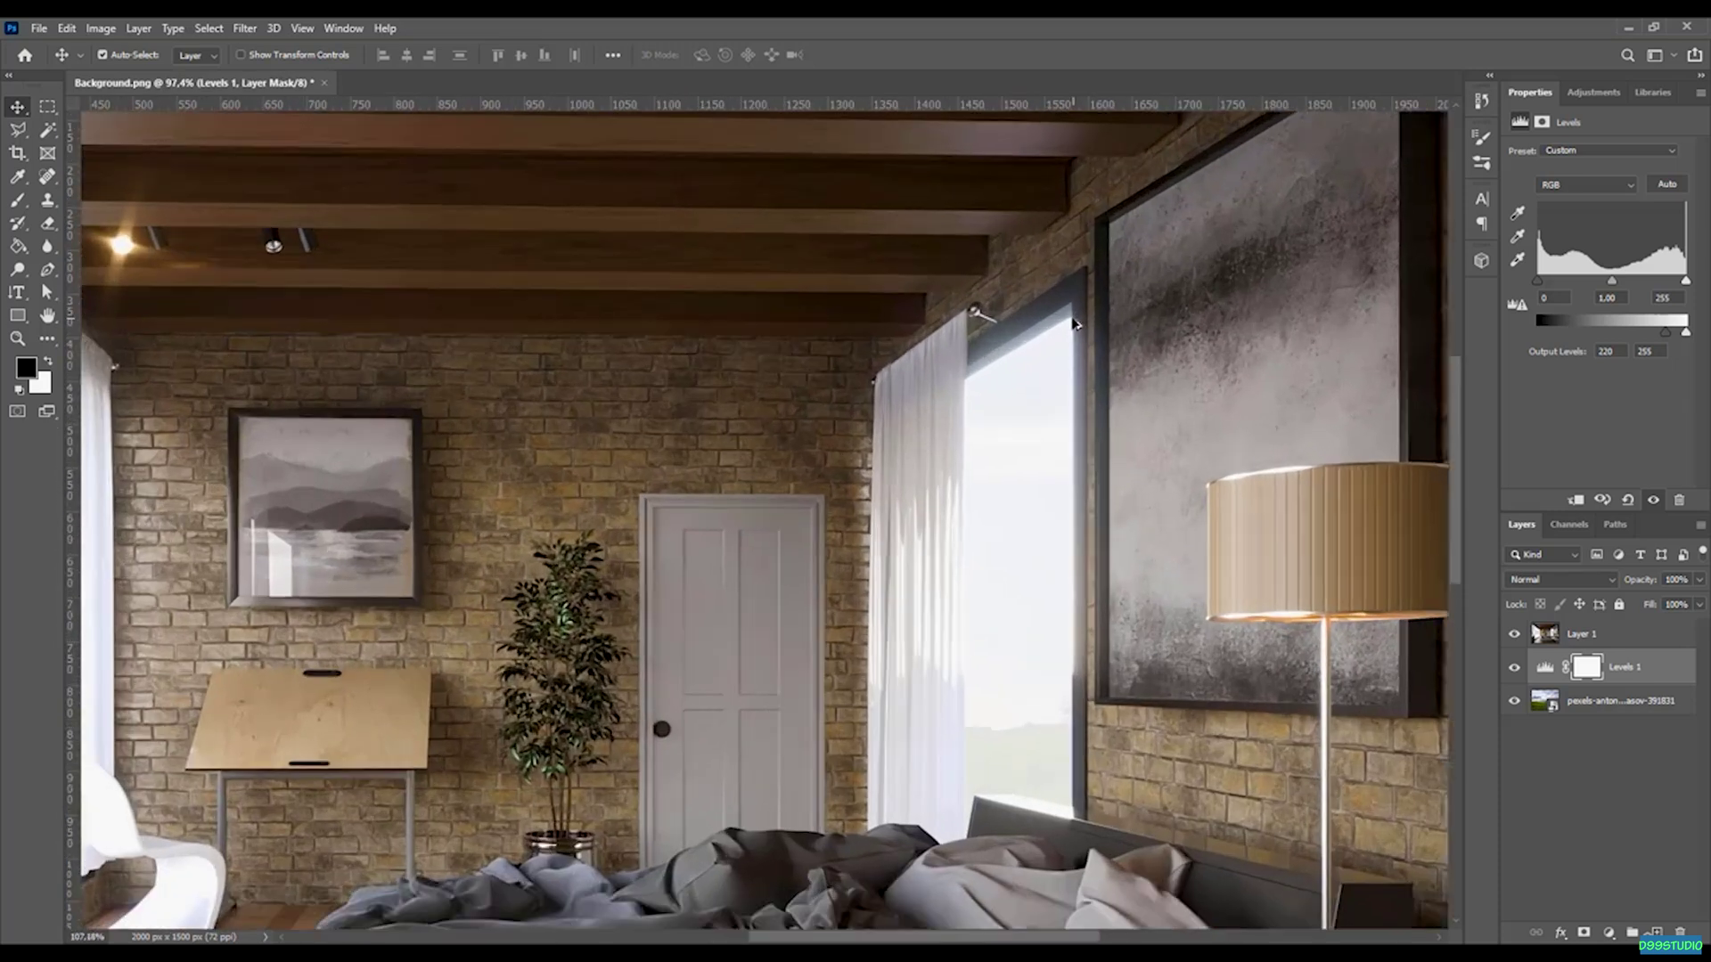
pyautogui.keyDown('alt'); pyautogui.scroll(3, 1060, 334); pyautogui.keyUp('alt')
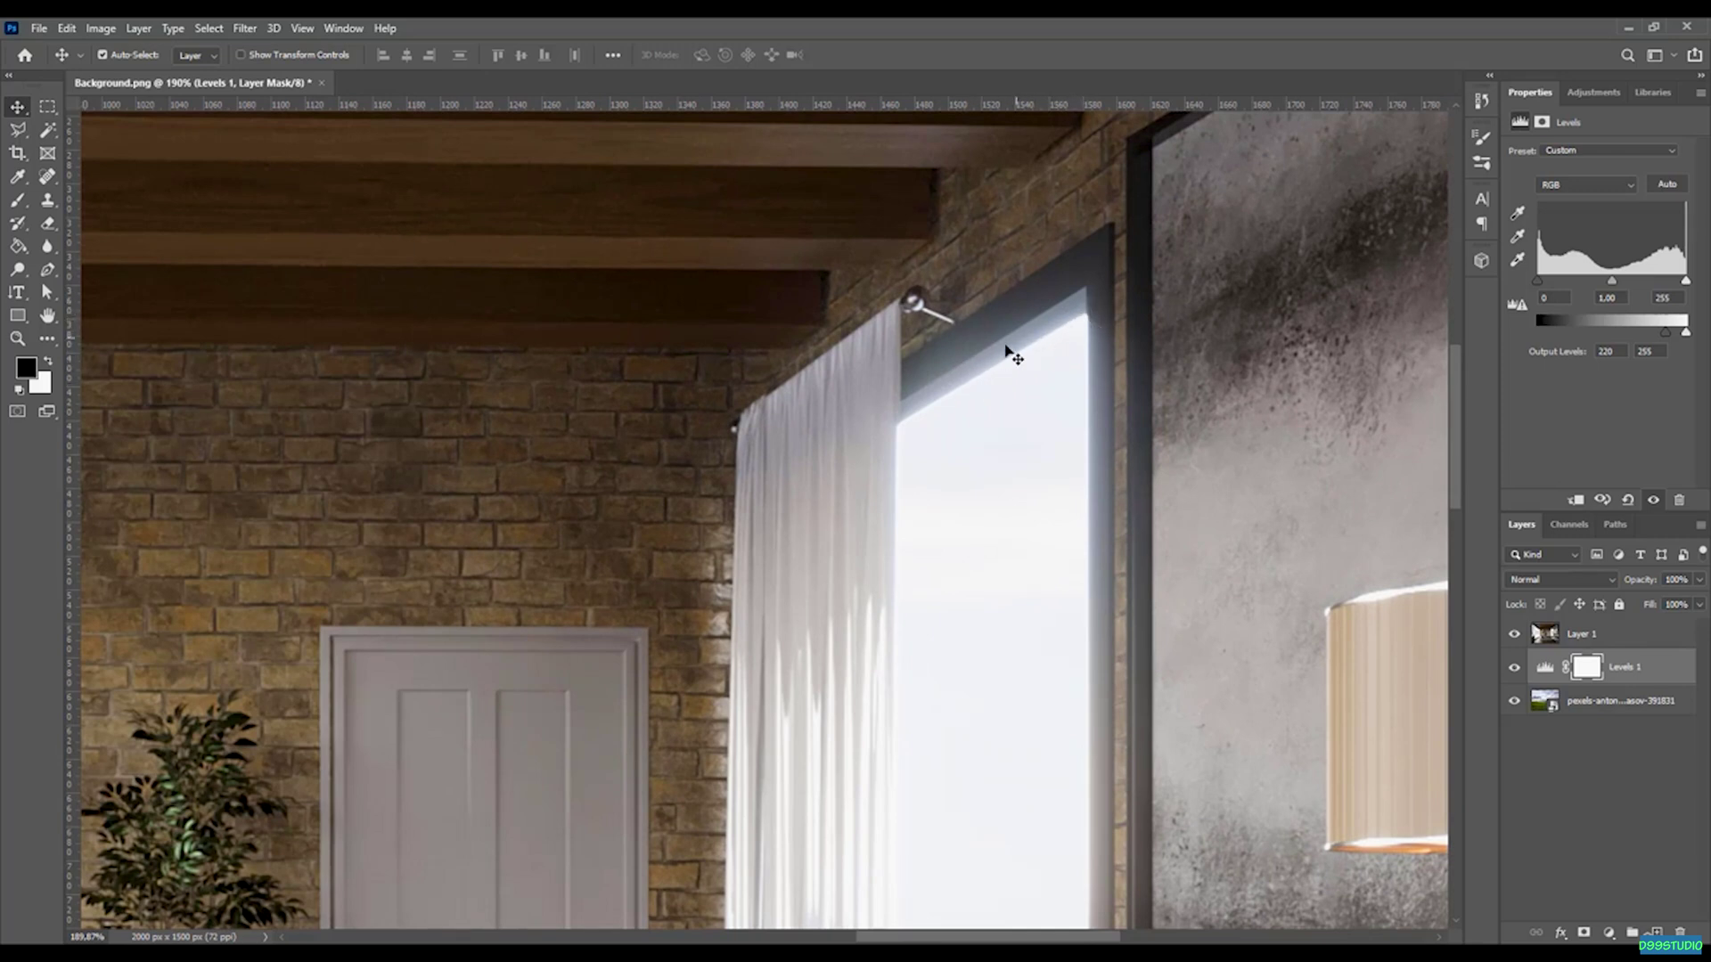
pyautogui.keyDown('alt'); pyautogui.scroll(-4, 1065, 326); pyautogui.keyUp('alt')
pyautogui.keyDown('alt'); pyautogui.scroll(3, 1078, 335); pyautogui.keyUp('alt')
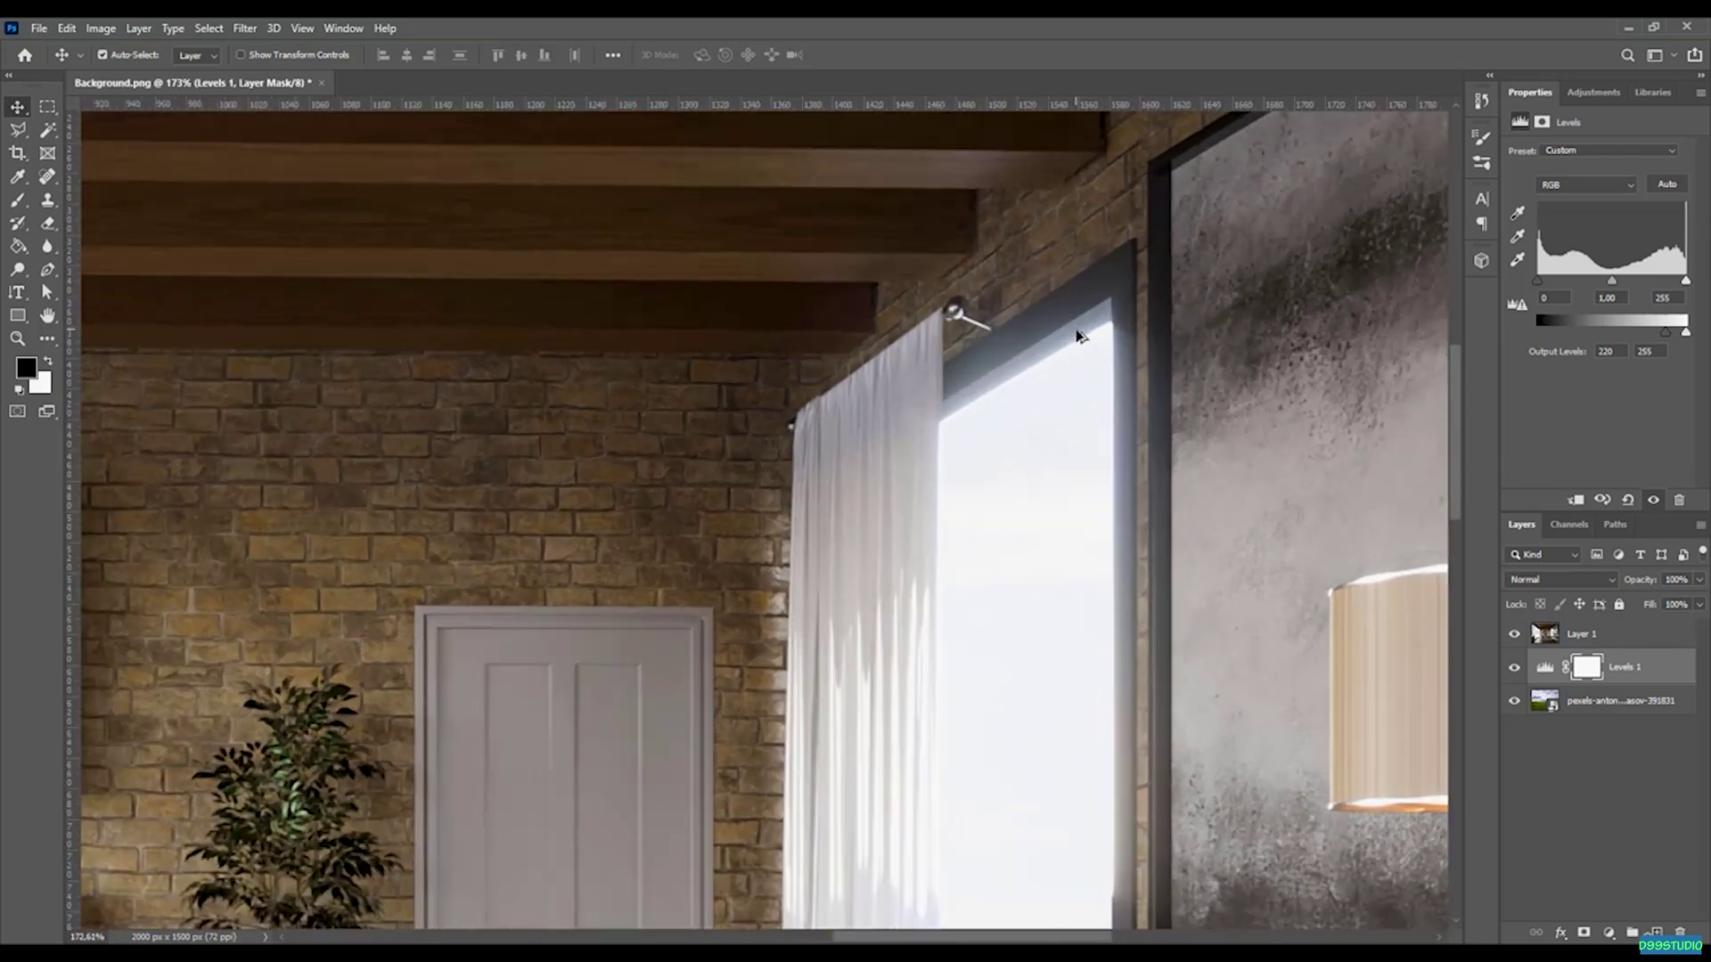
pyautogui.keyDown('alt'); pyautogui.scroll(-4, 1055, 386); pyautogui.keyUp('alt')
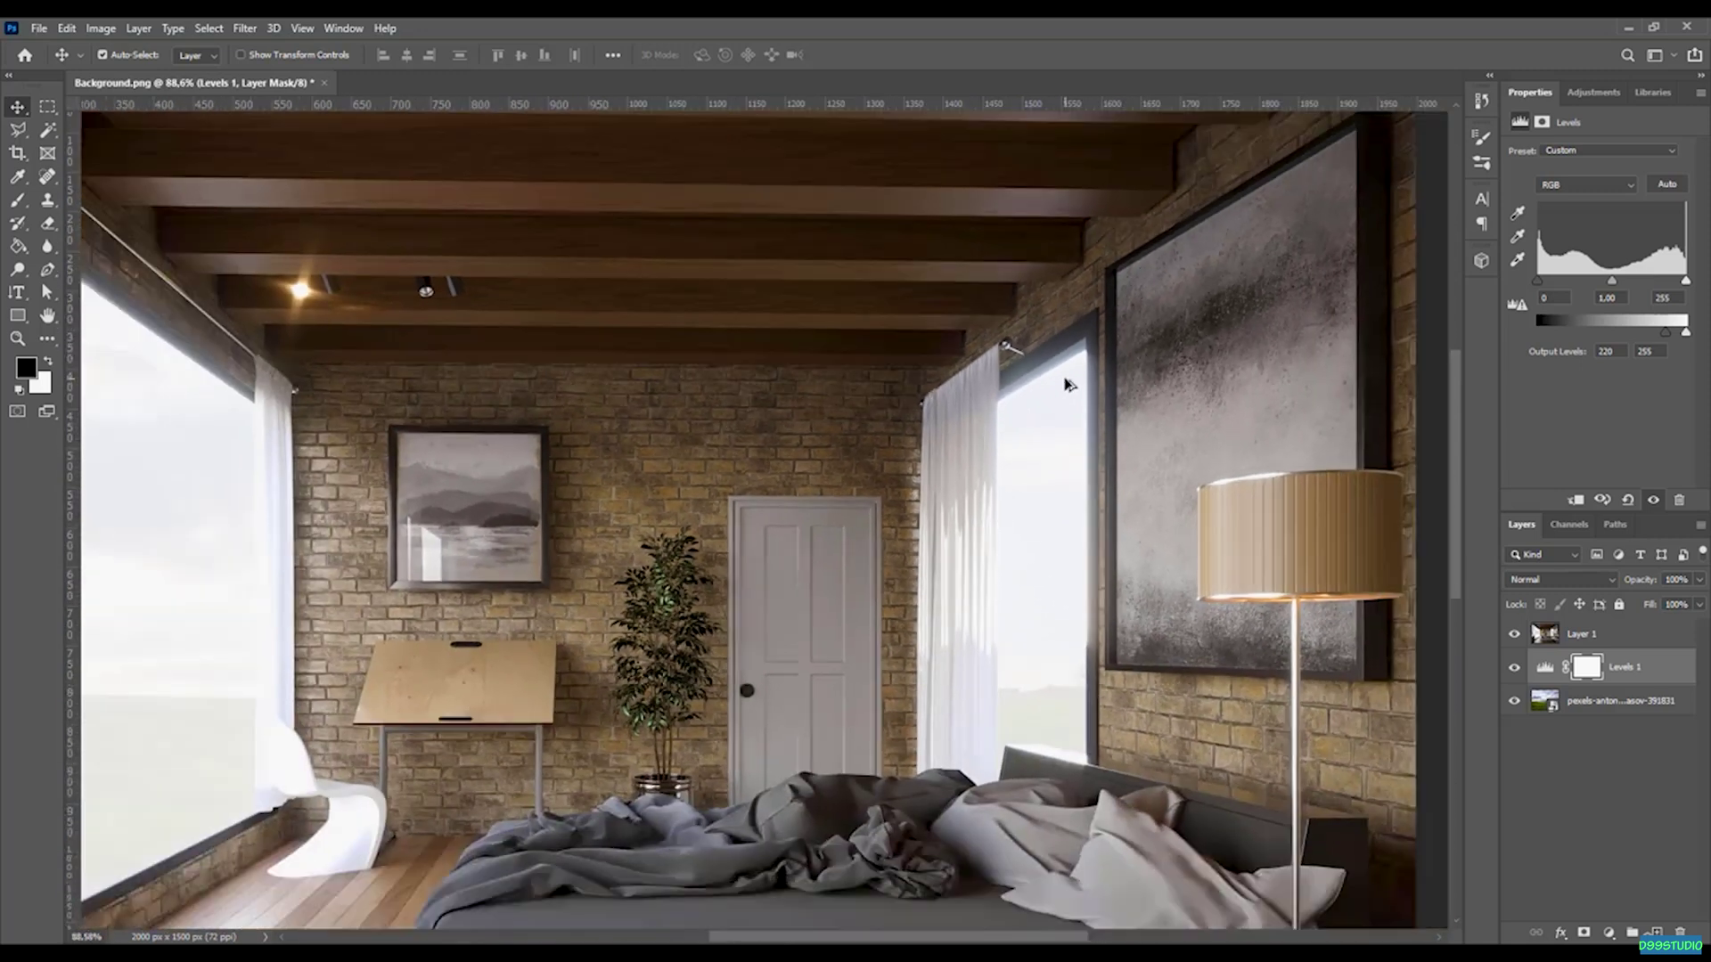
pyautogui.keyDown('alt'); pyautogui.scroll(-3, 1068, 383); pyautogui.keyUp('alt')
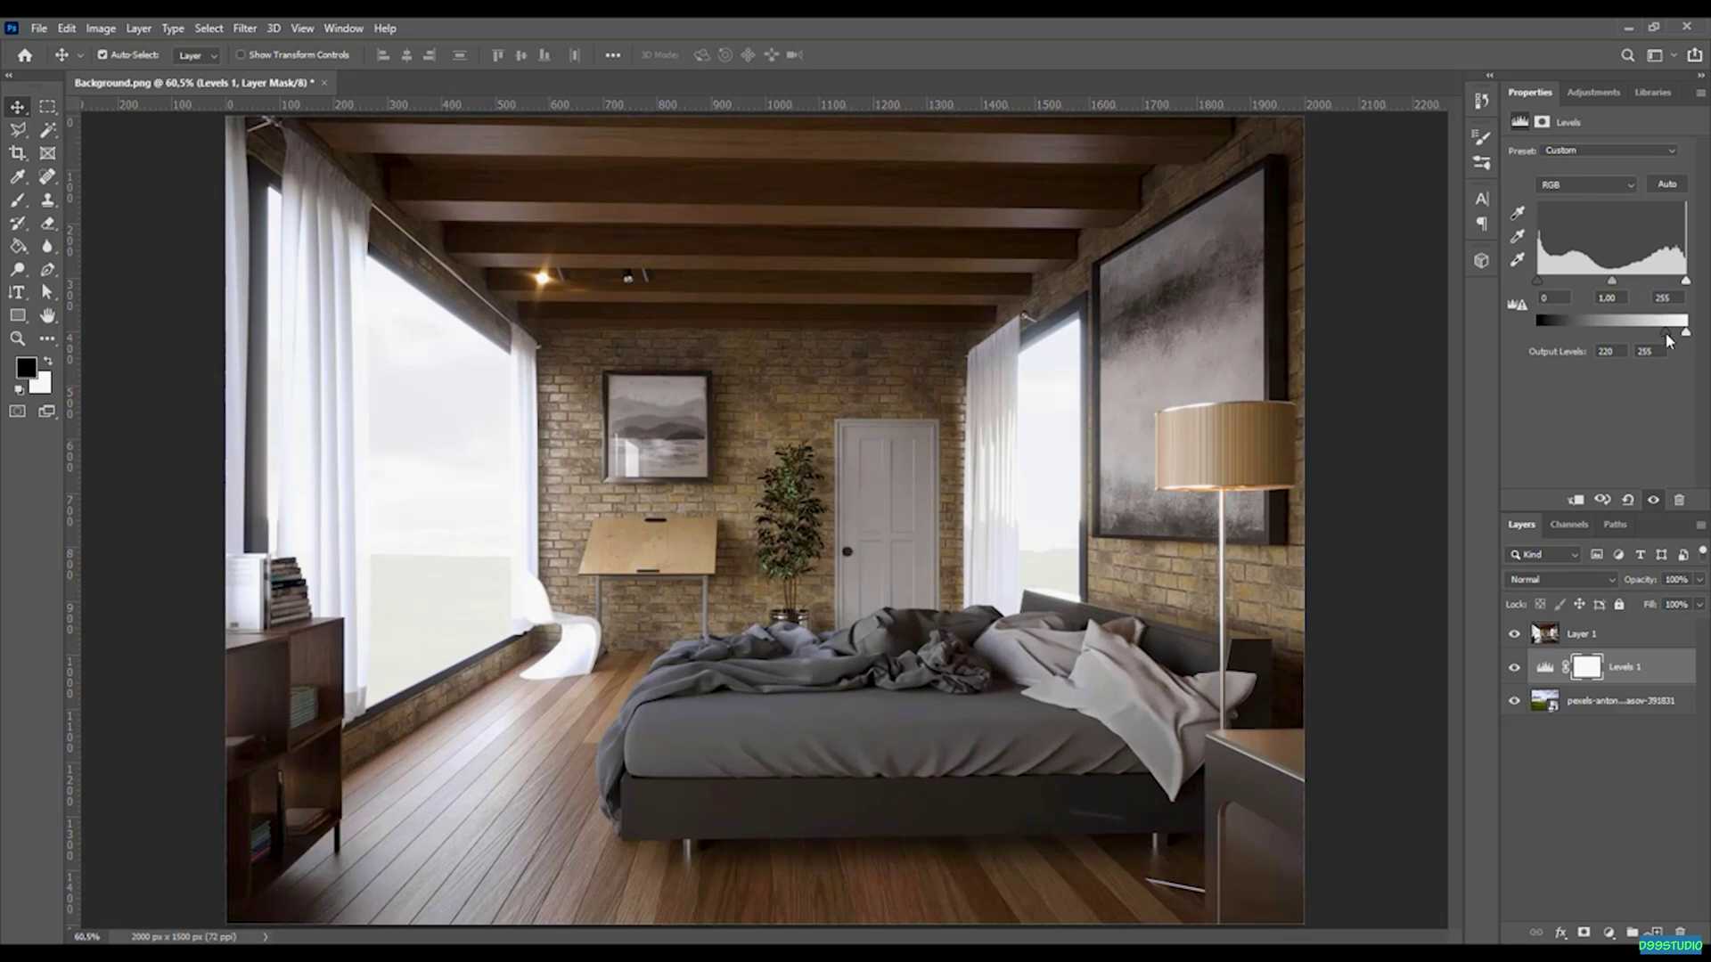
pyautogui.moveTo(1666, 337); pyautogui.dragTo(1660, 339)
pyautogui.keyDown('alt'); pyautogui.scroll(-1, 846, 561); pyautogui.keyUp('alt')
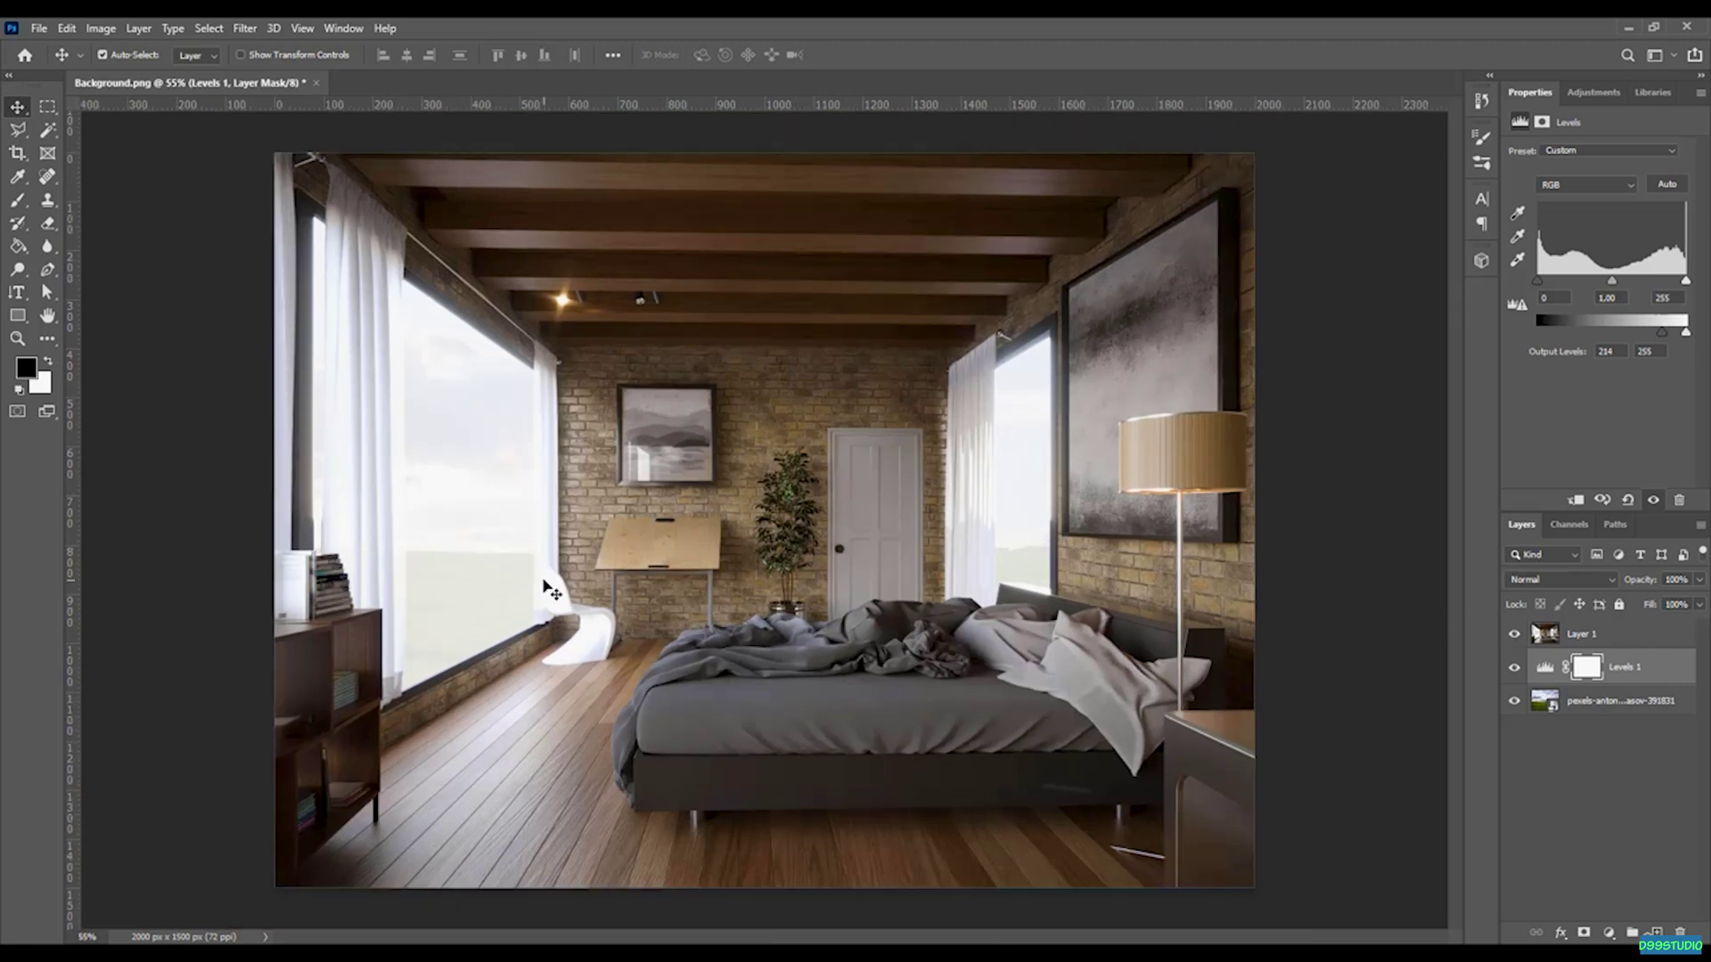
# Step: Hide Layer 1, leaving only the brightened field photo displayed
pyautogui.click(1514, 633)
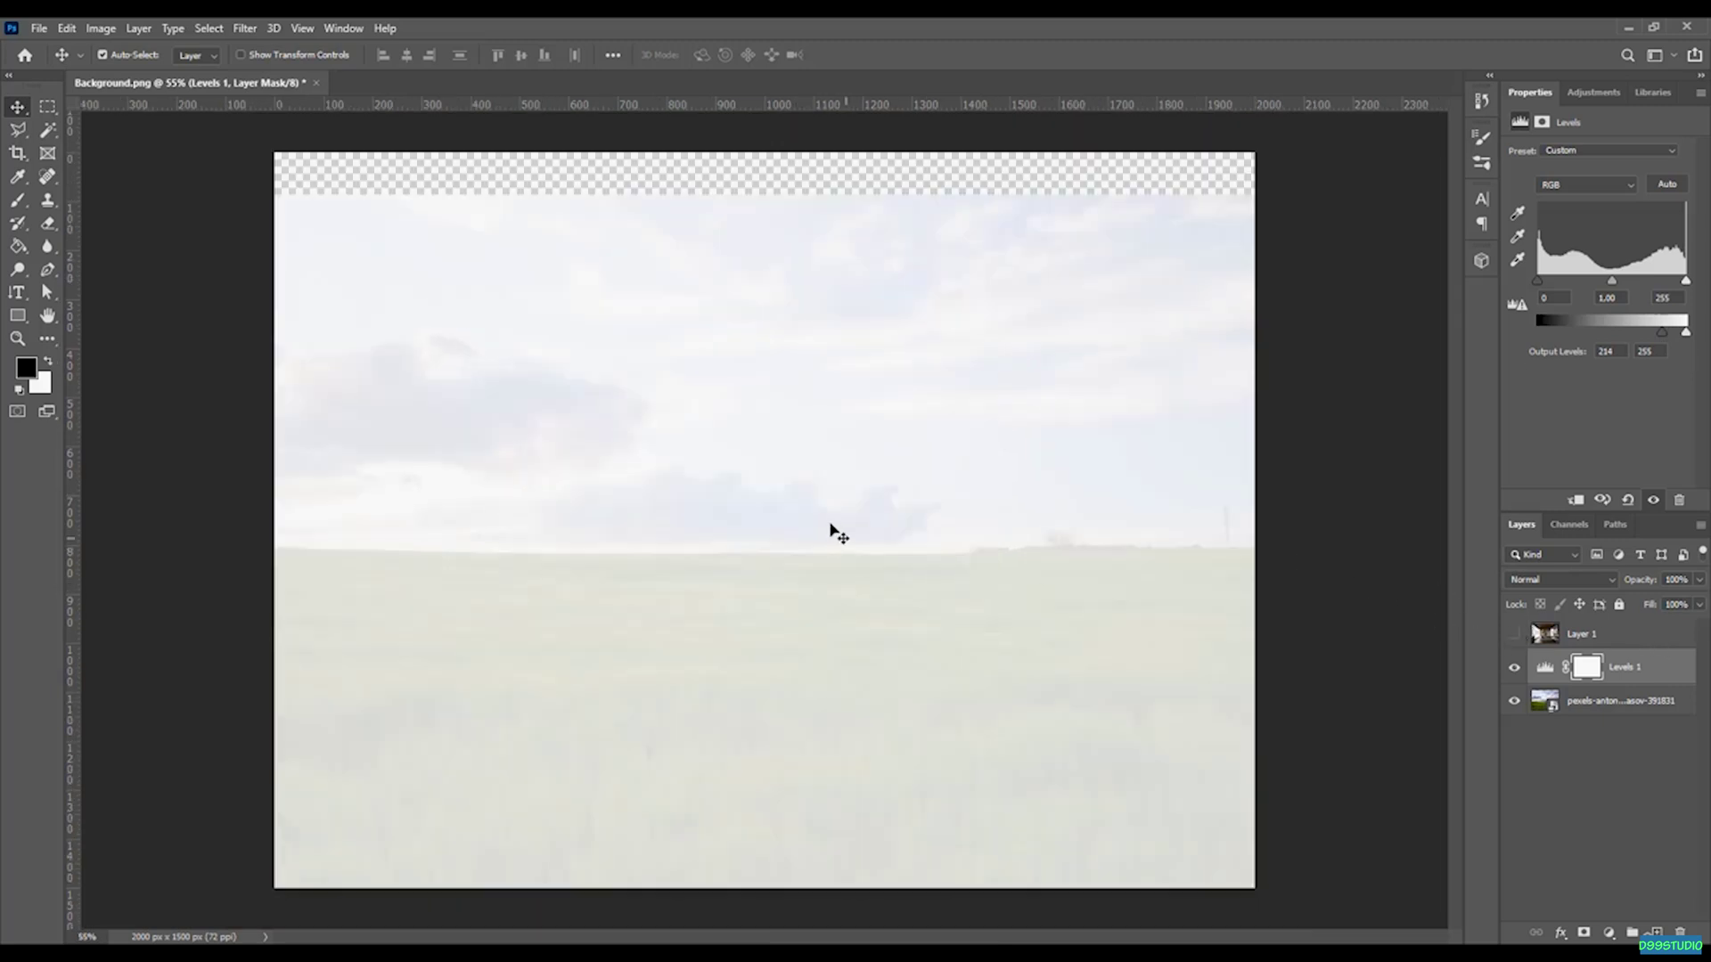
pyautogui.click(1514, 634)
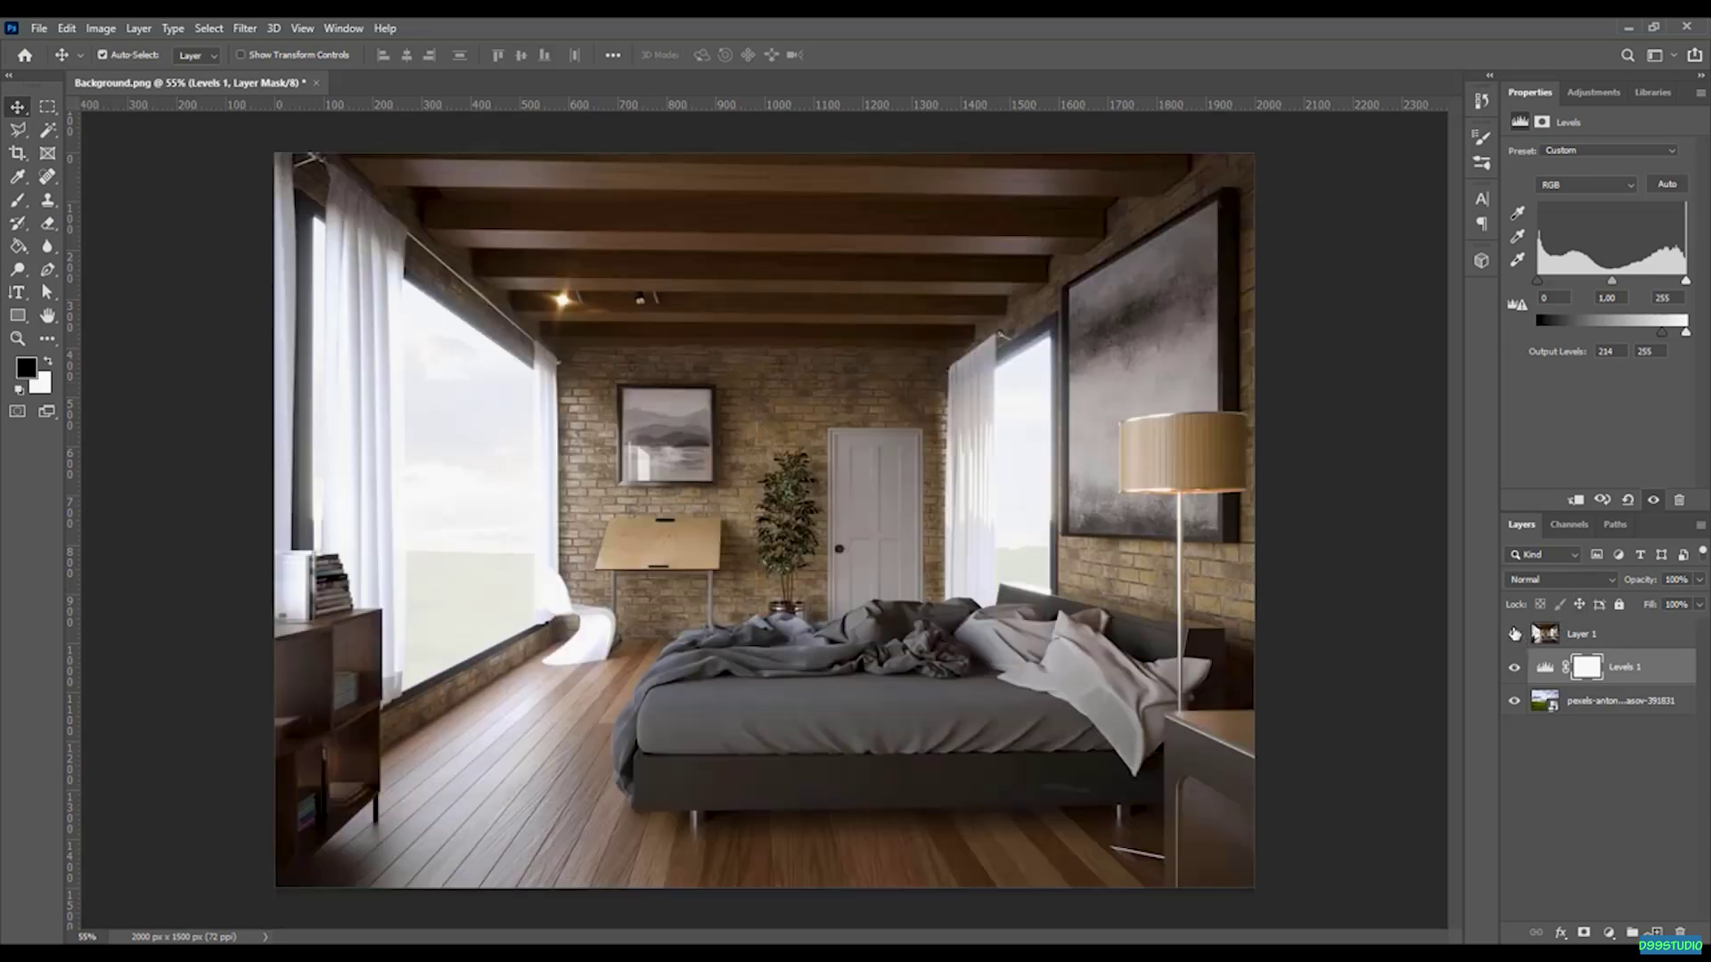
pyautogui.click(1515, 635)
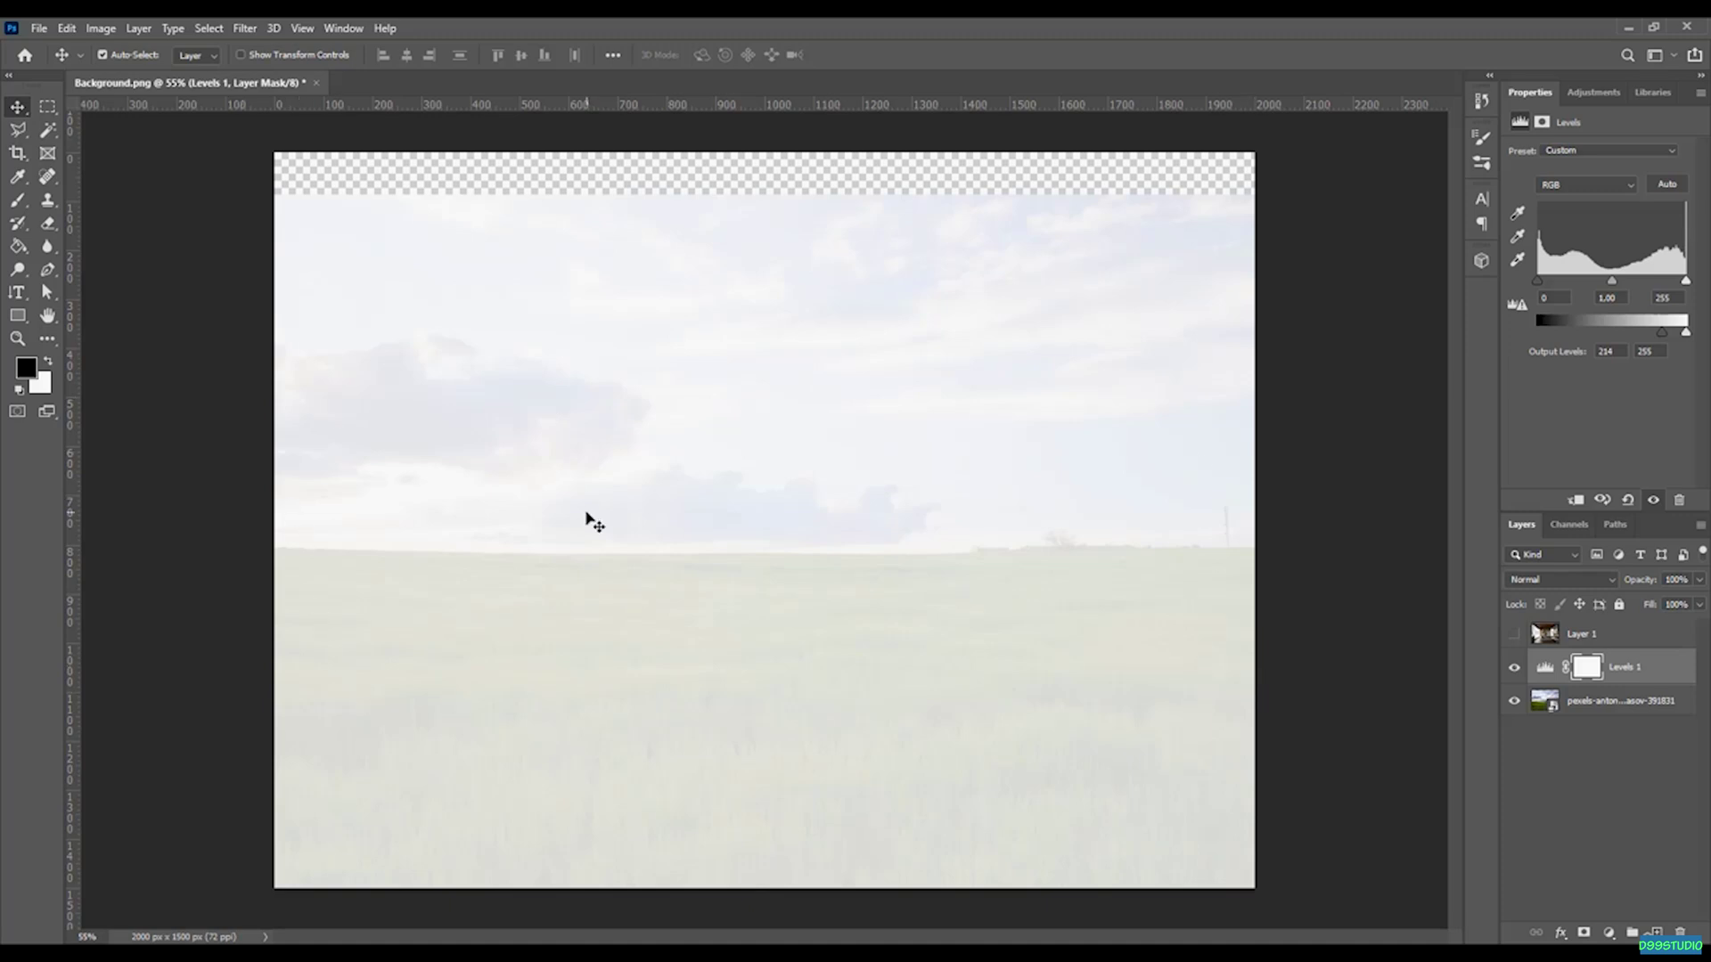
# Step: Save a JPEG copy on the computer as BackgroundReady in the Lecture 33 folder, with quality 12 (Maximum) and Baseline ("Standard") format
pyautogui.click(38, 27)
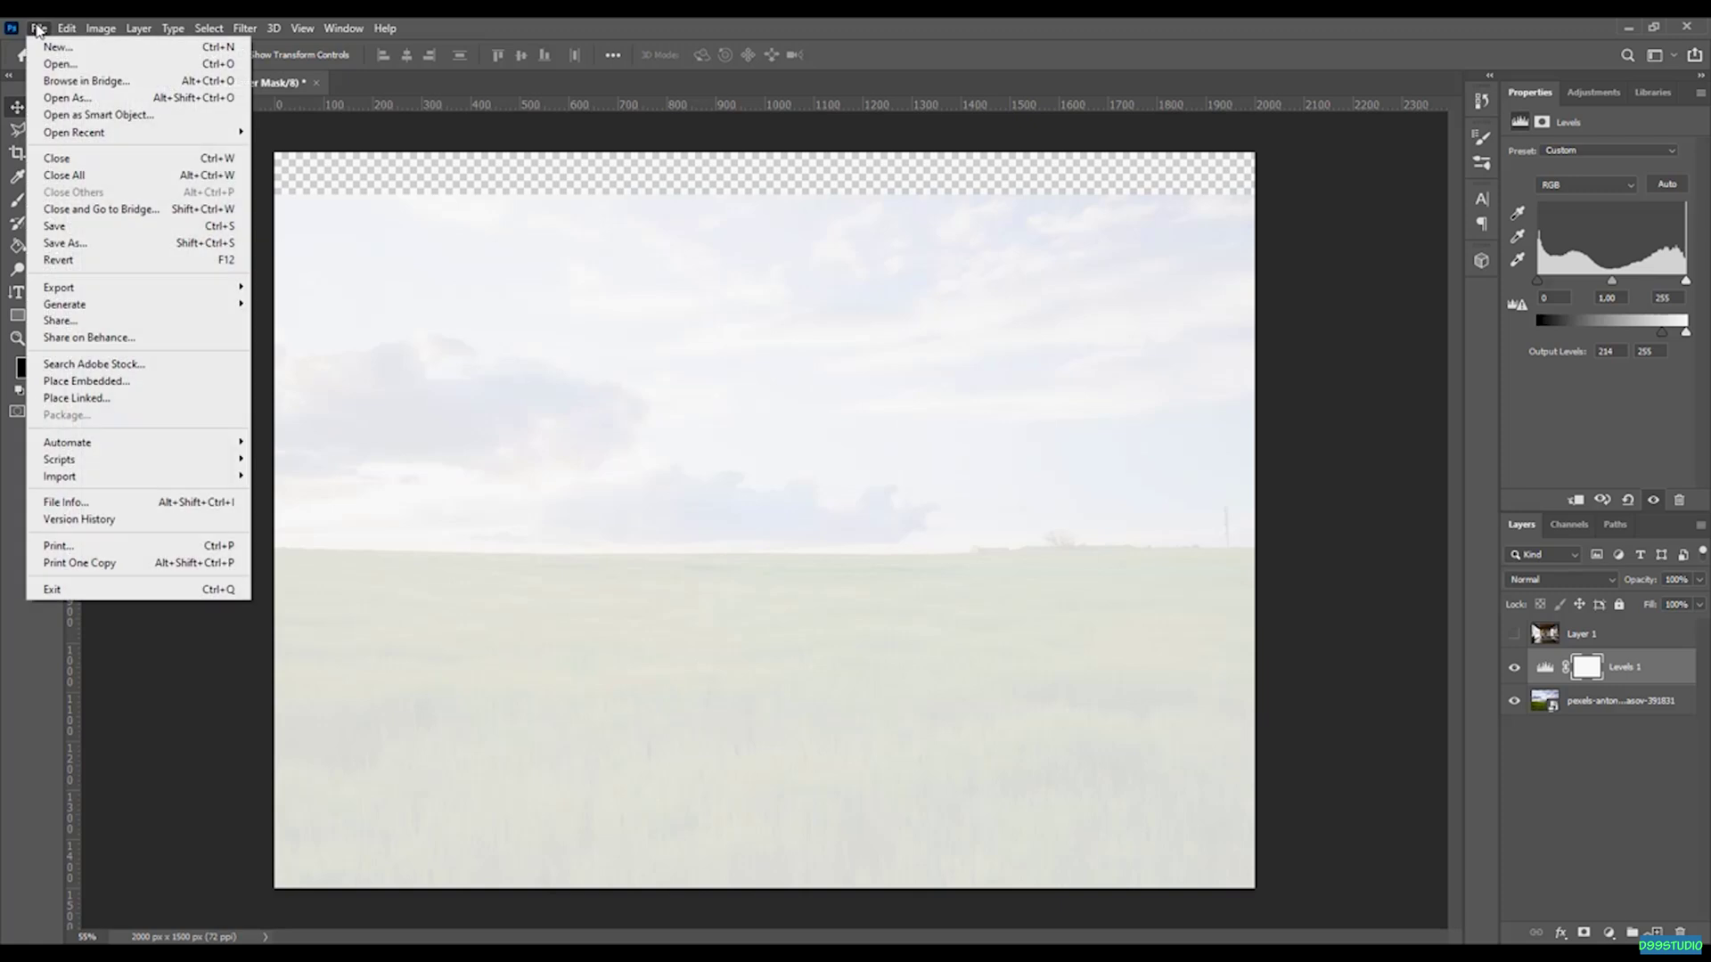
pyautogui.click(80, 243)
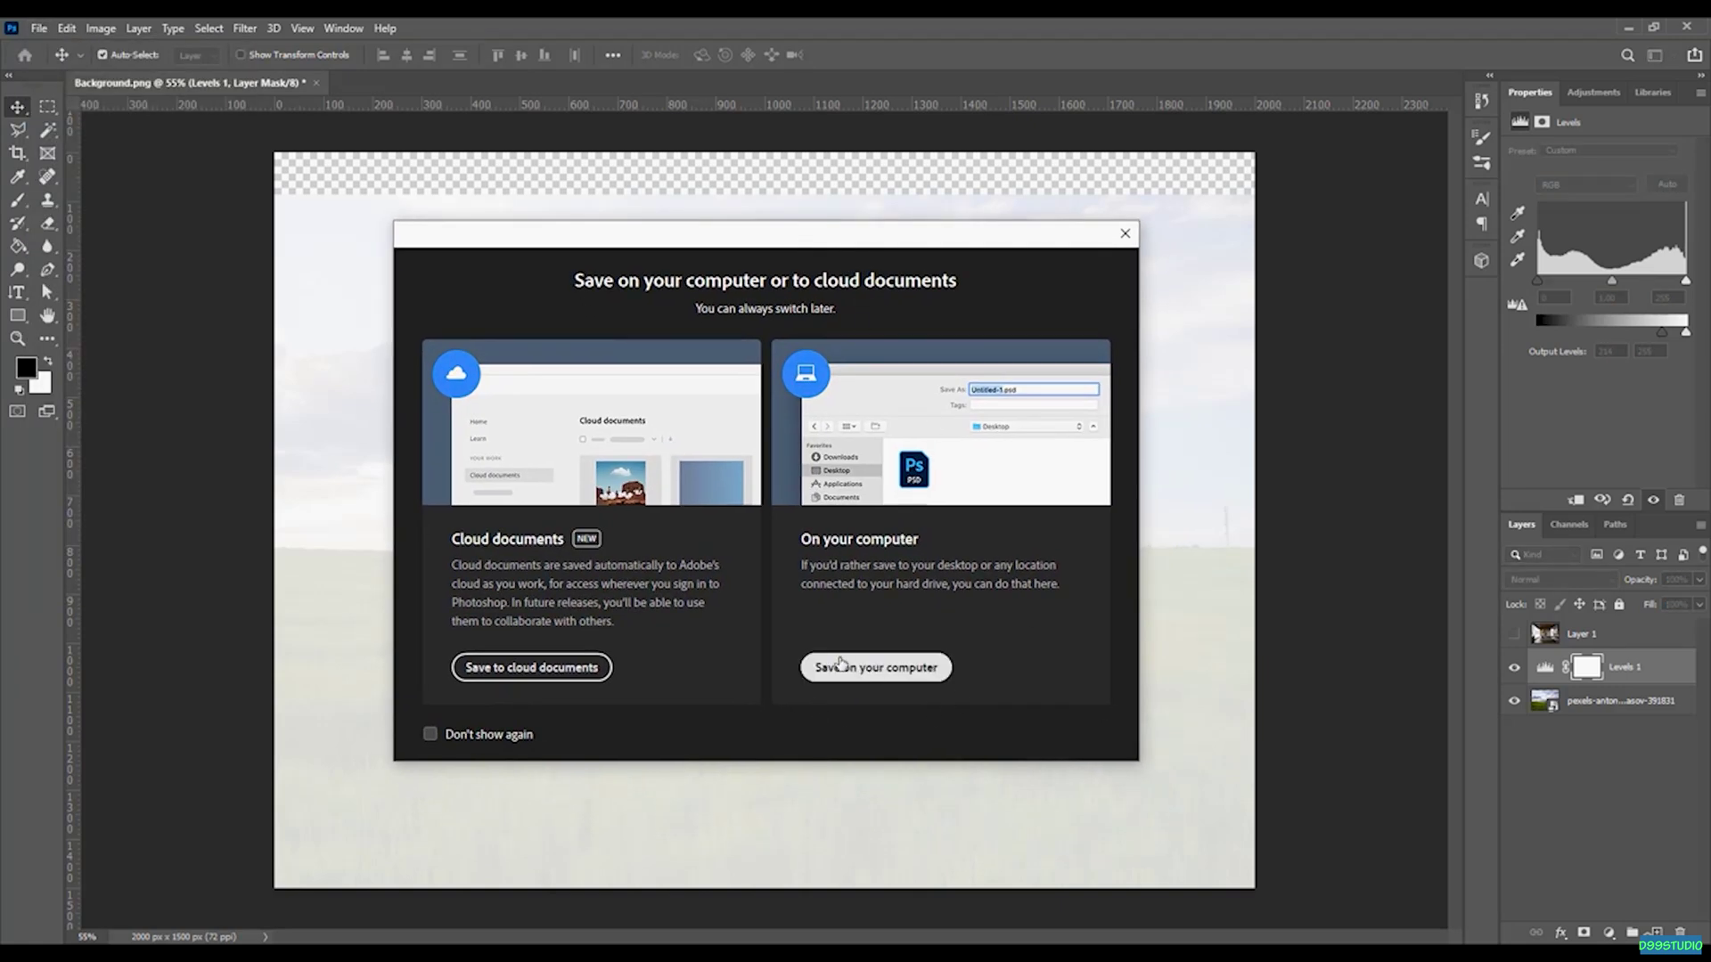
pyautogui.click(891, 755)
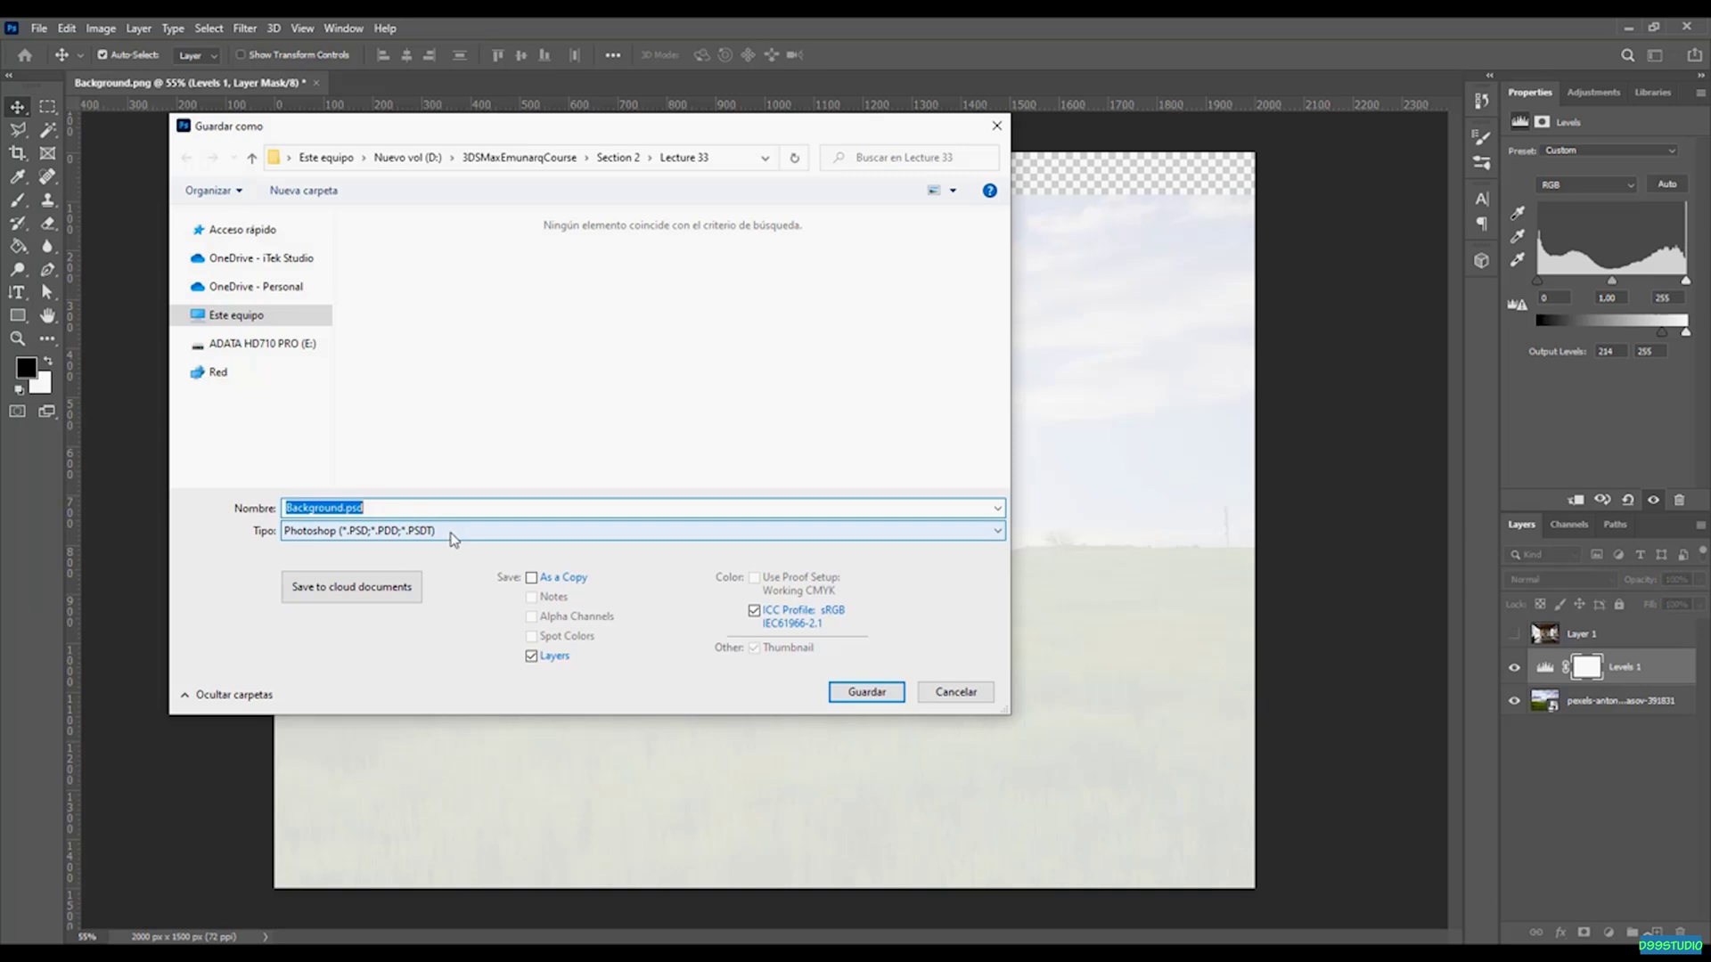
pyautogui.click(429, 534)
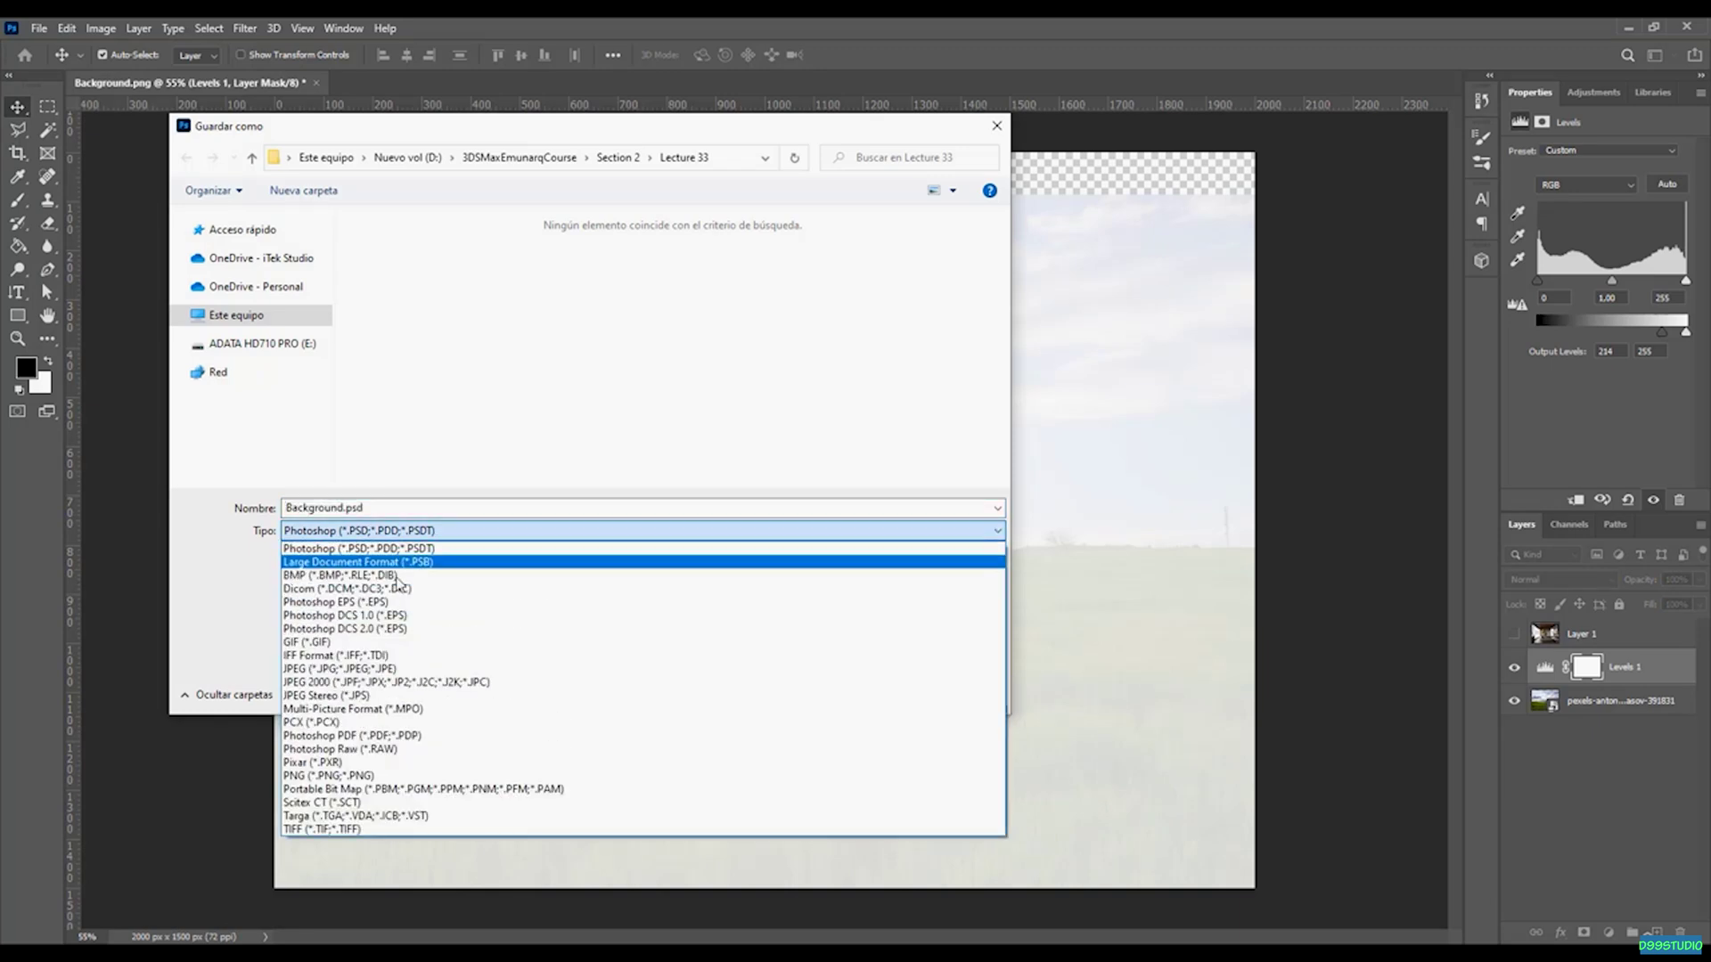
pyautogui.click(371, 670)
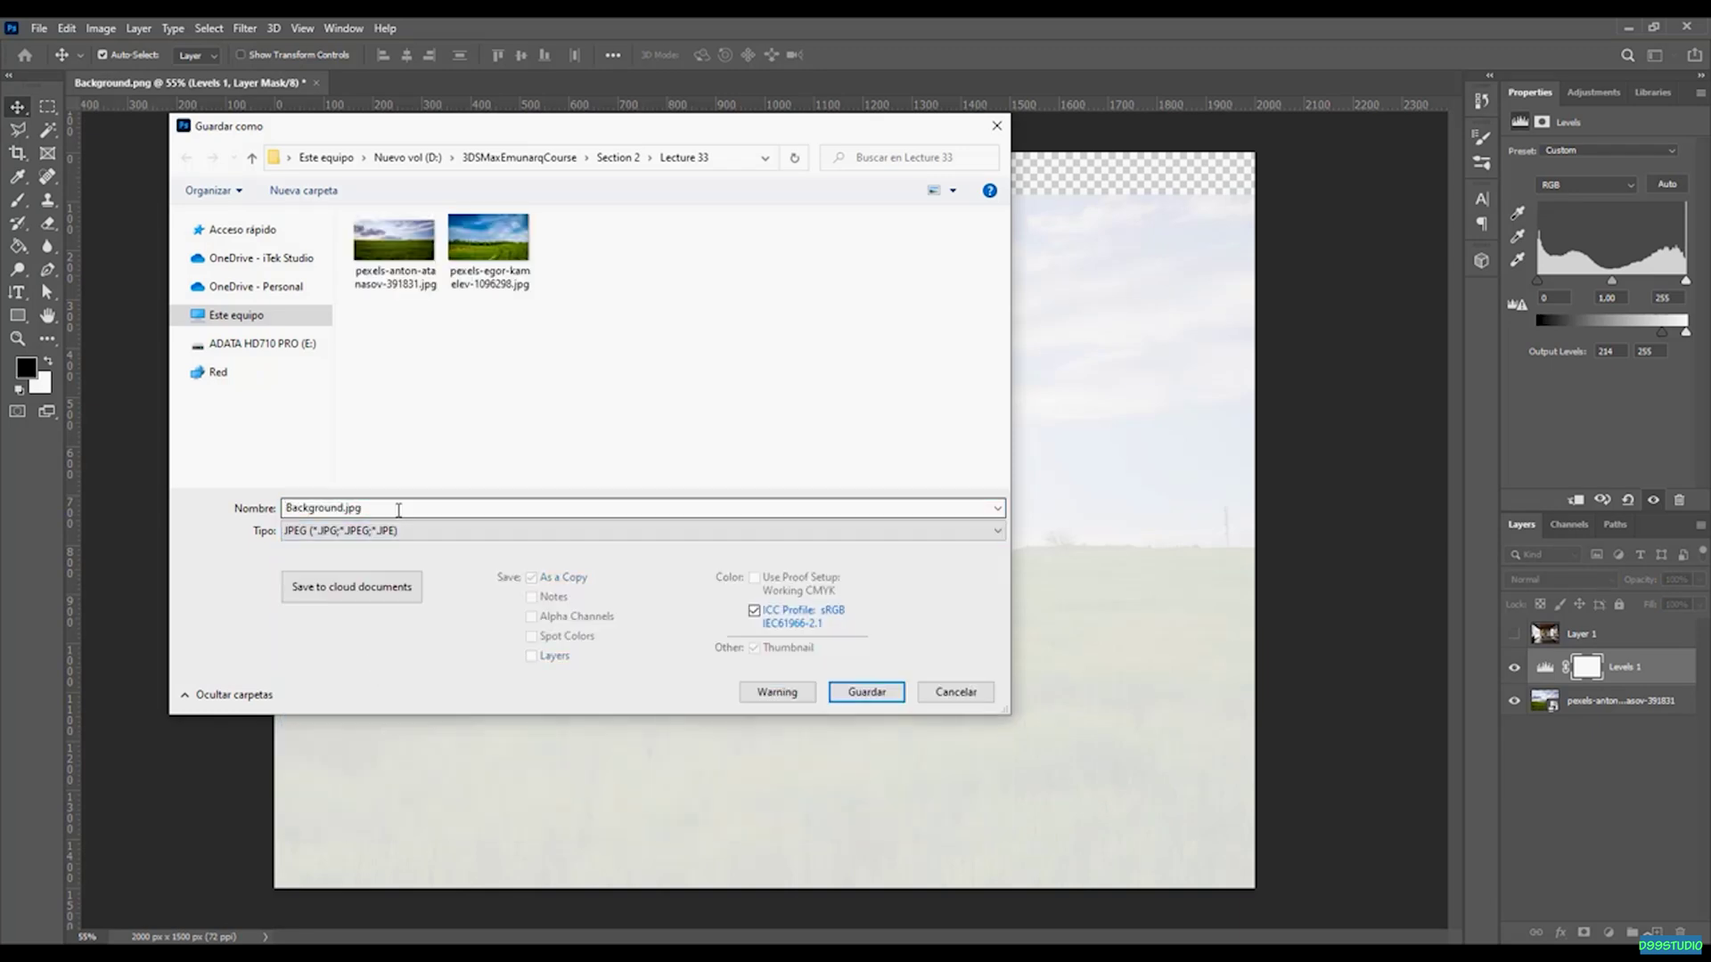
pyautogui.doubleClick(405, 508)
pyautogui.write('Background.')
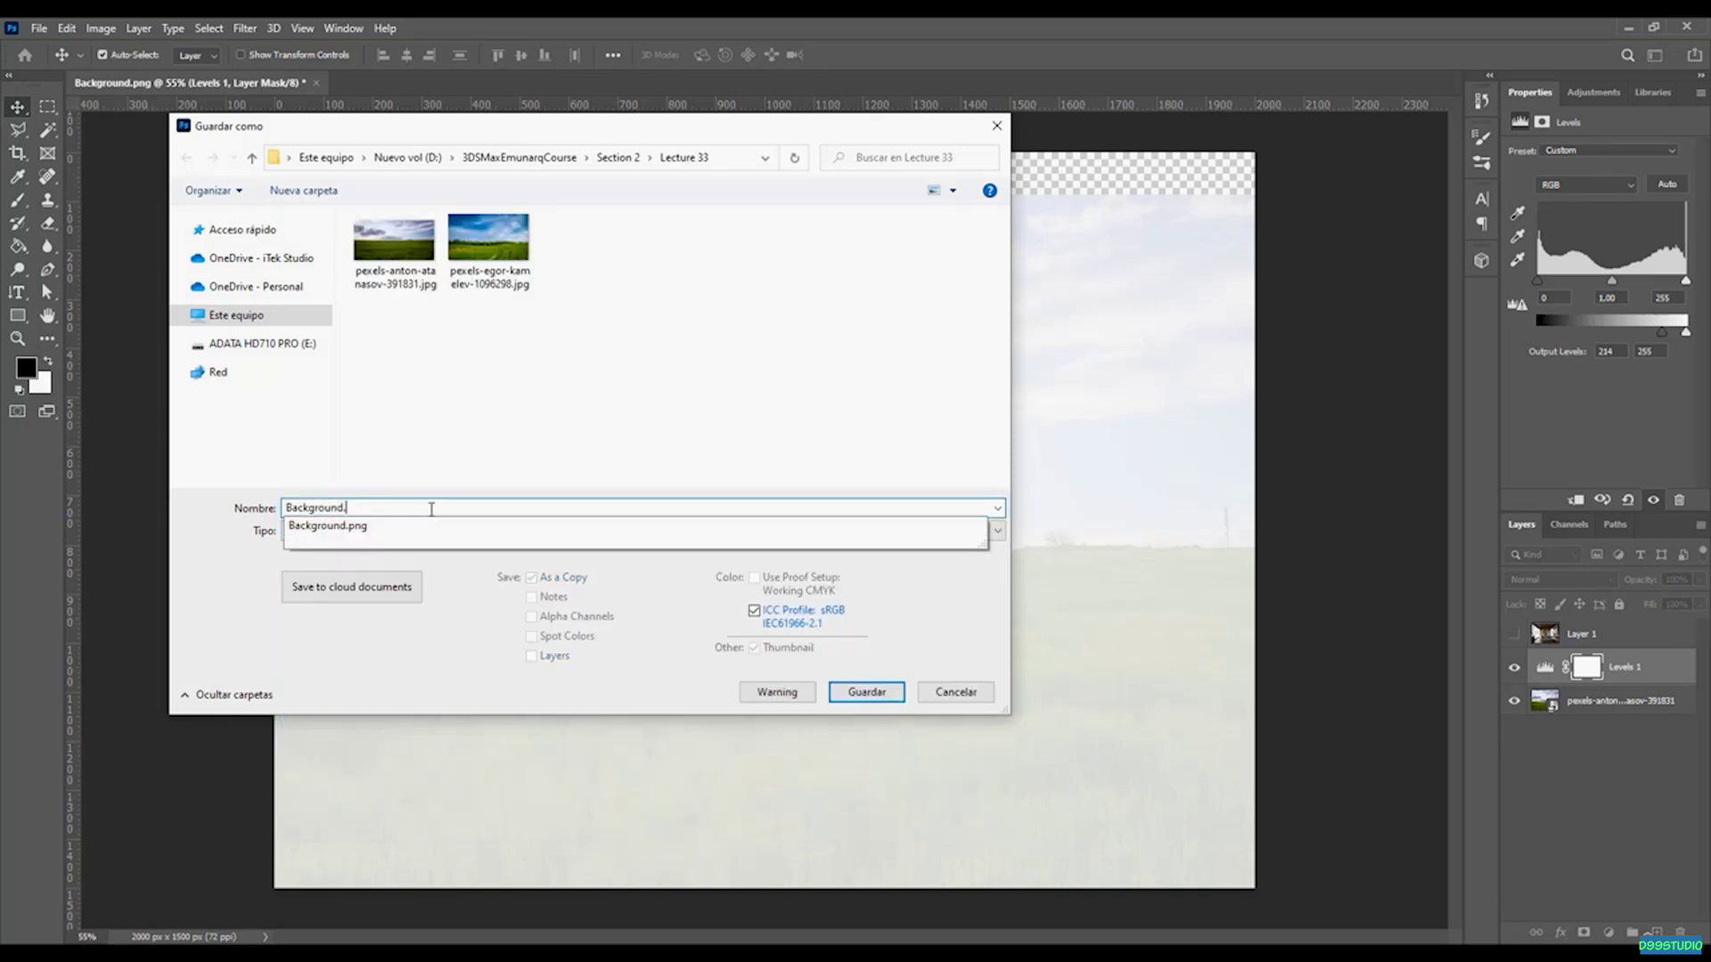
pyautogui.write('Ready')
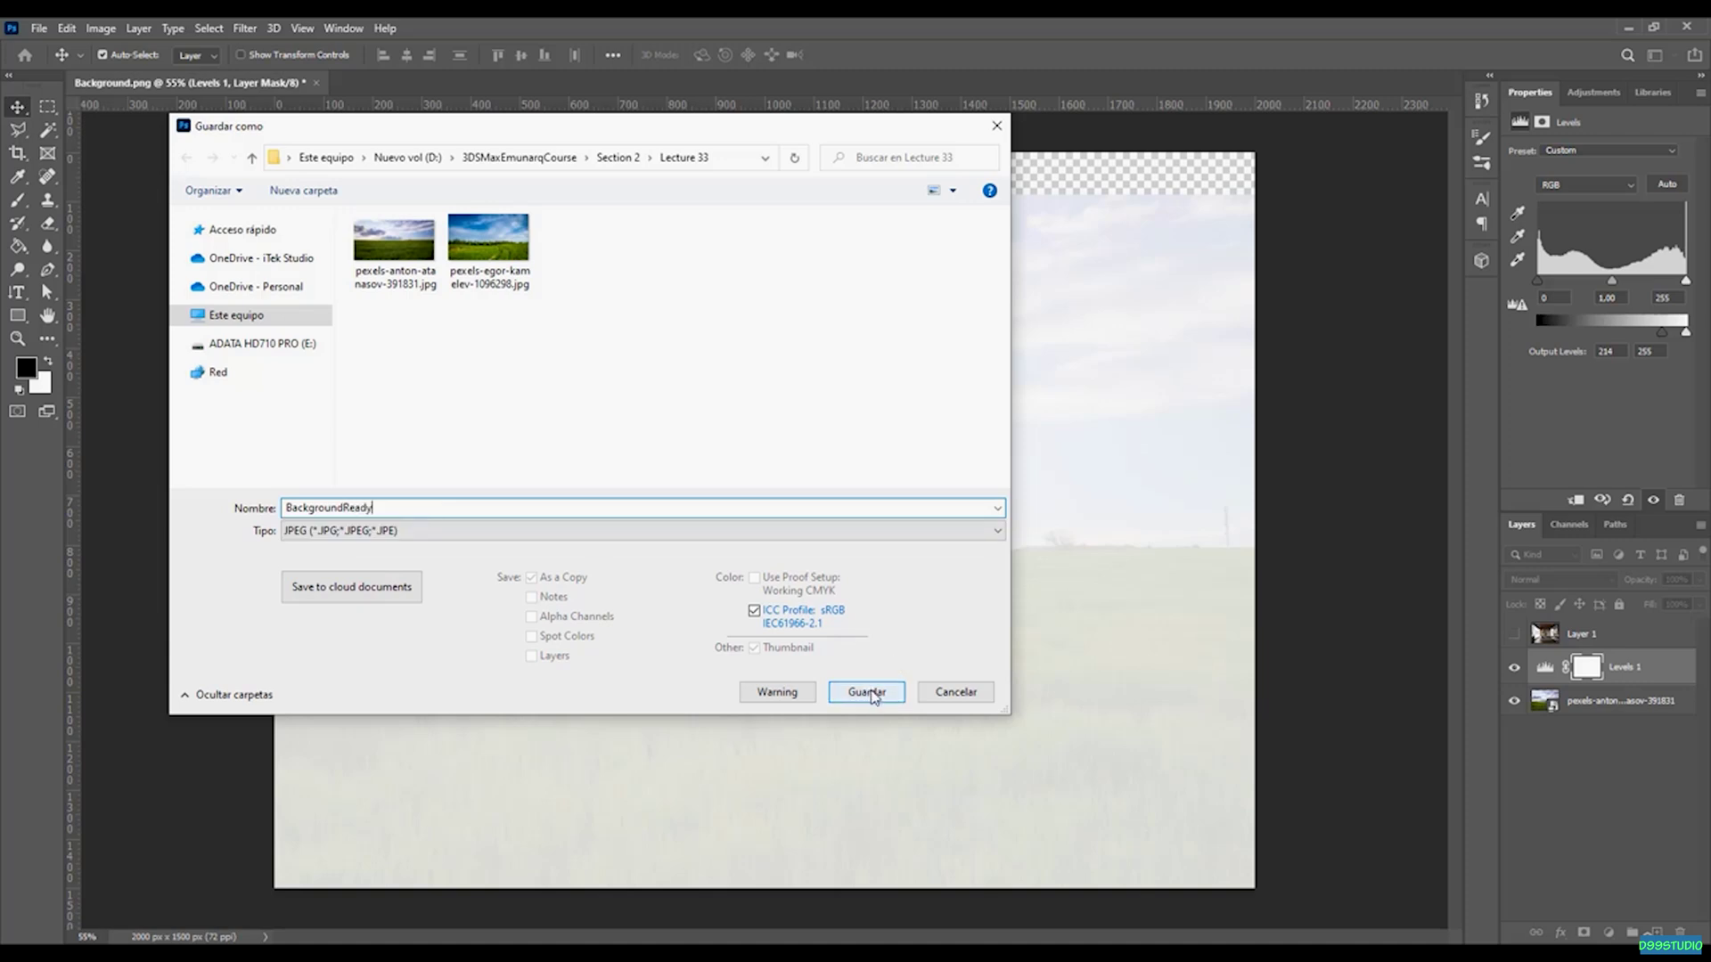
pyautogui.click(870, 692)
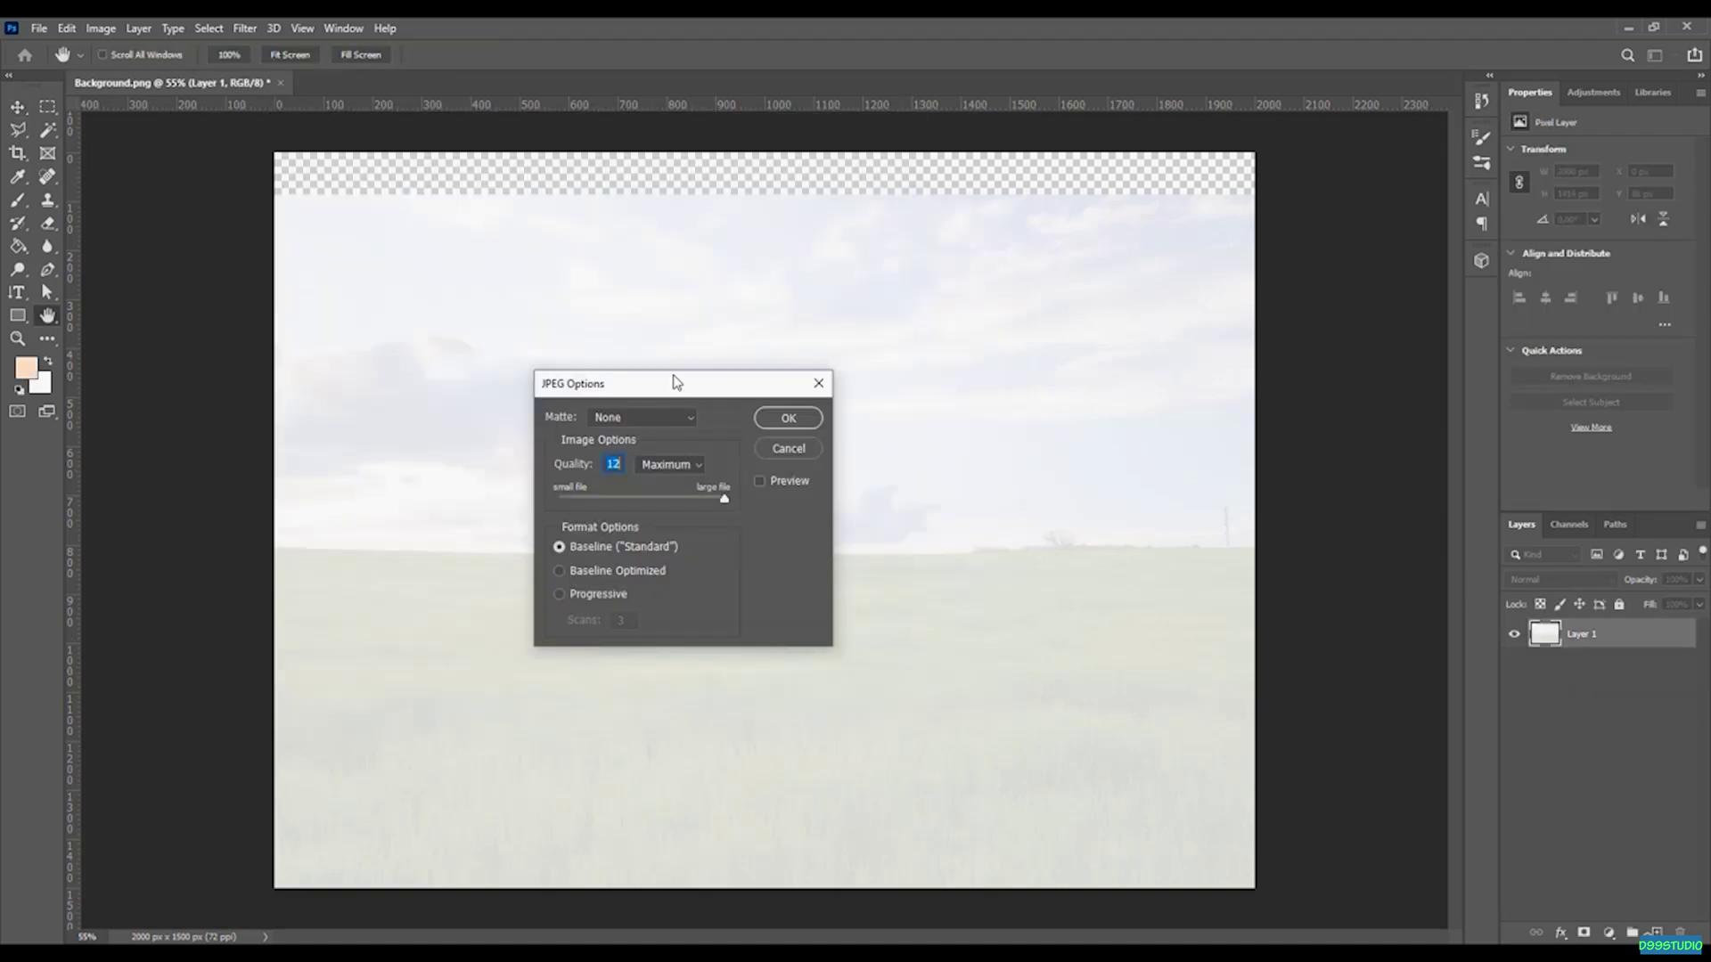
pyautogui.moveTo(675, 382); pyautogui.dragTo(704, 339)
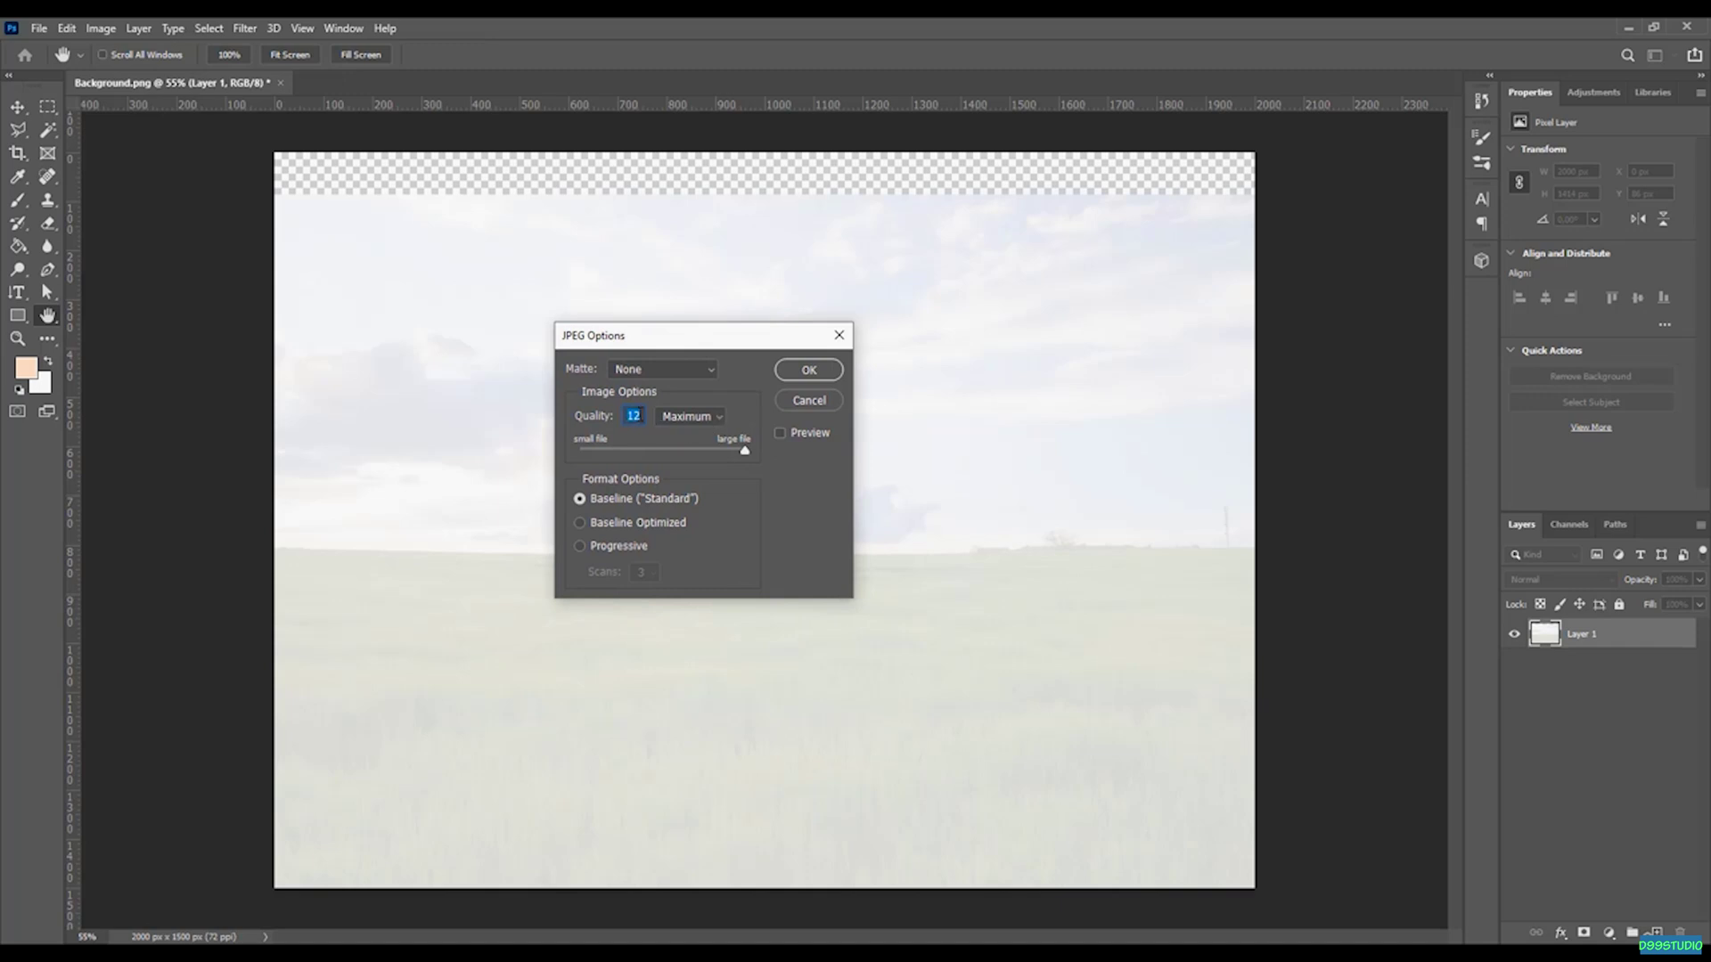
pyautogui.moveTo(744, 452)
pyautogui.mouseDown()
pyautogui.moveTo(720, 452)
pyautogui.moveTo(759, 457)
pyautogui.mouseUp()
pyautogui.click(806, 370)
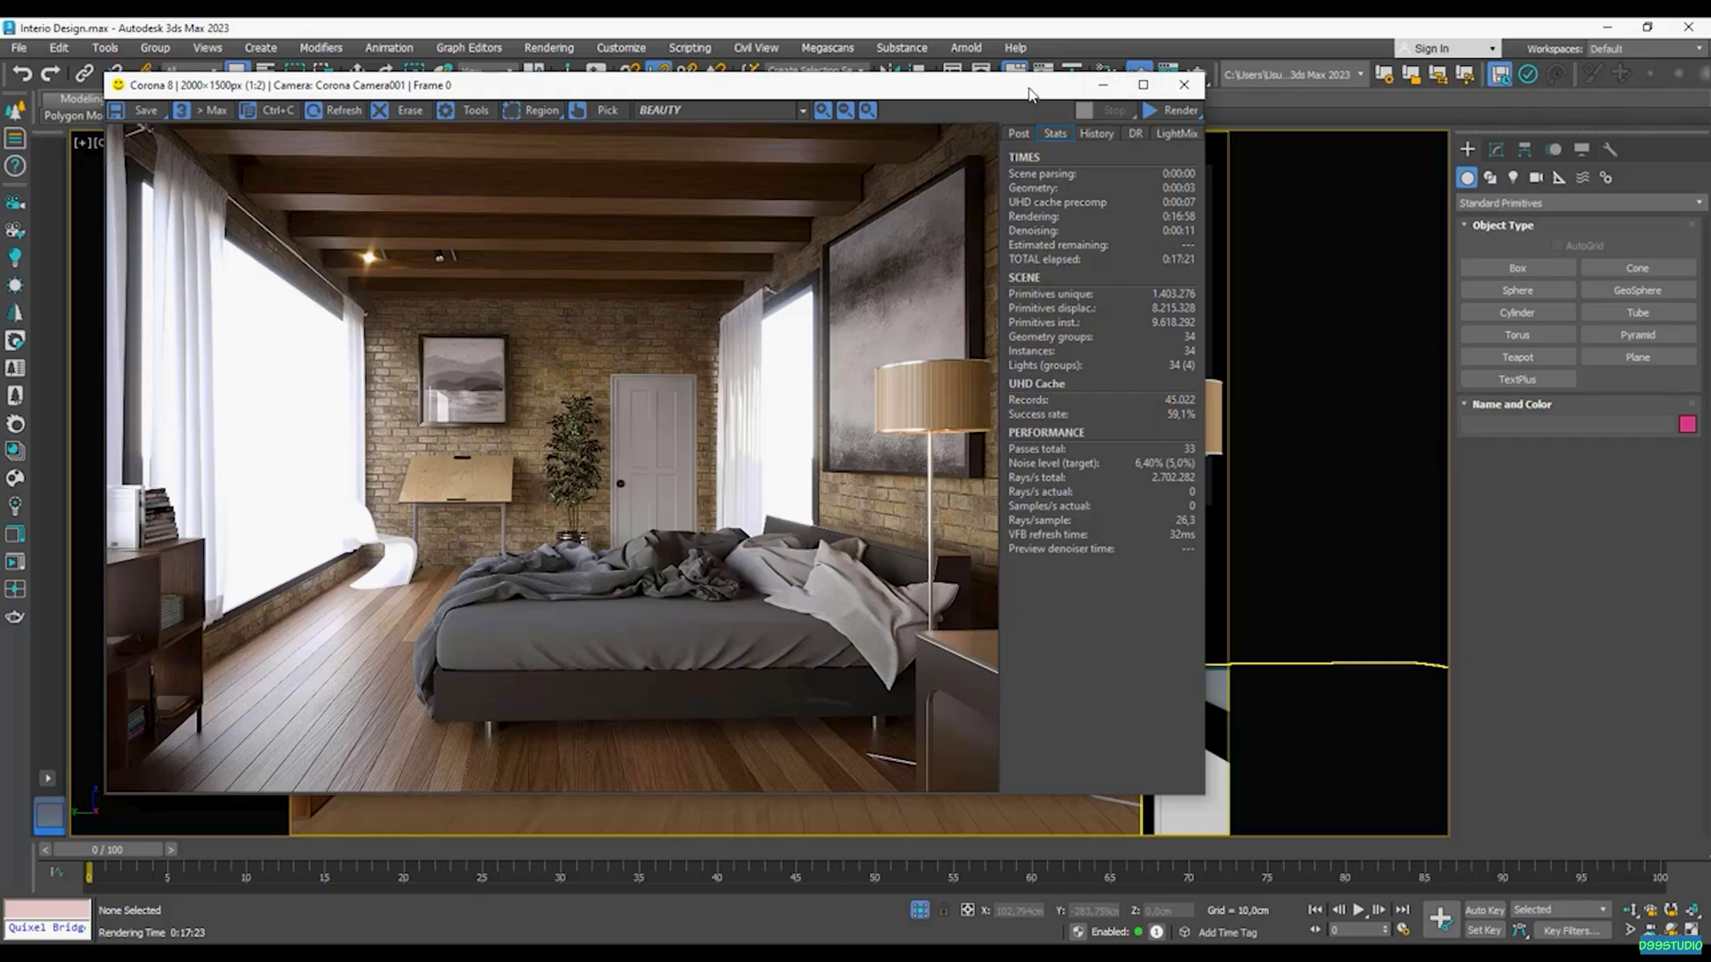
# Step: Switch to 3ds Max, close the Corona frame buffer, and open the Slate Material Editor over the viewport
pyautogui.moveTo(1030, 95); pyautogui.dragTo(937, 126)
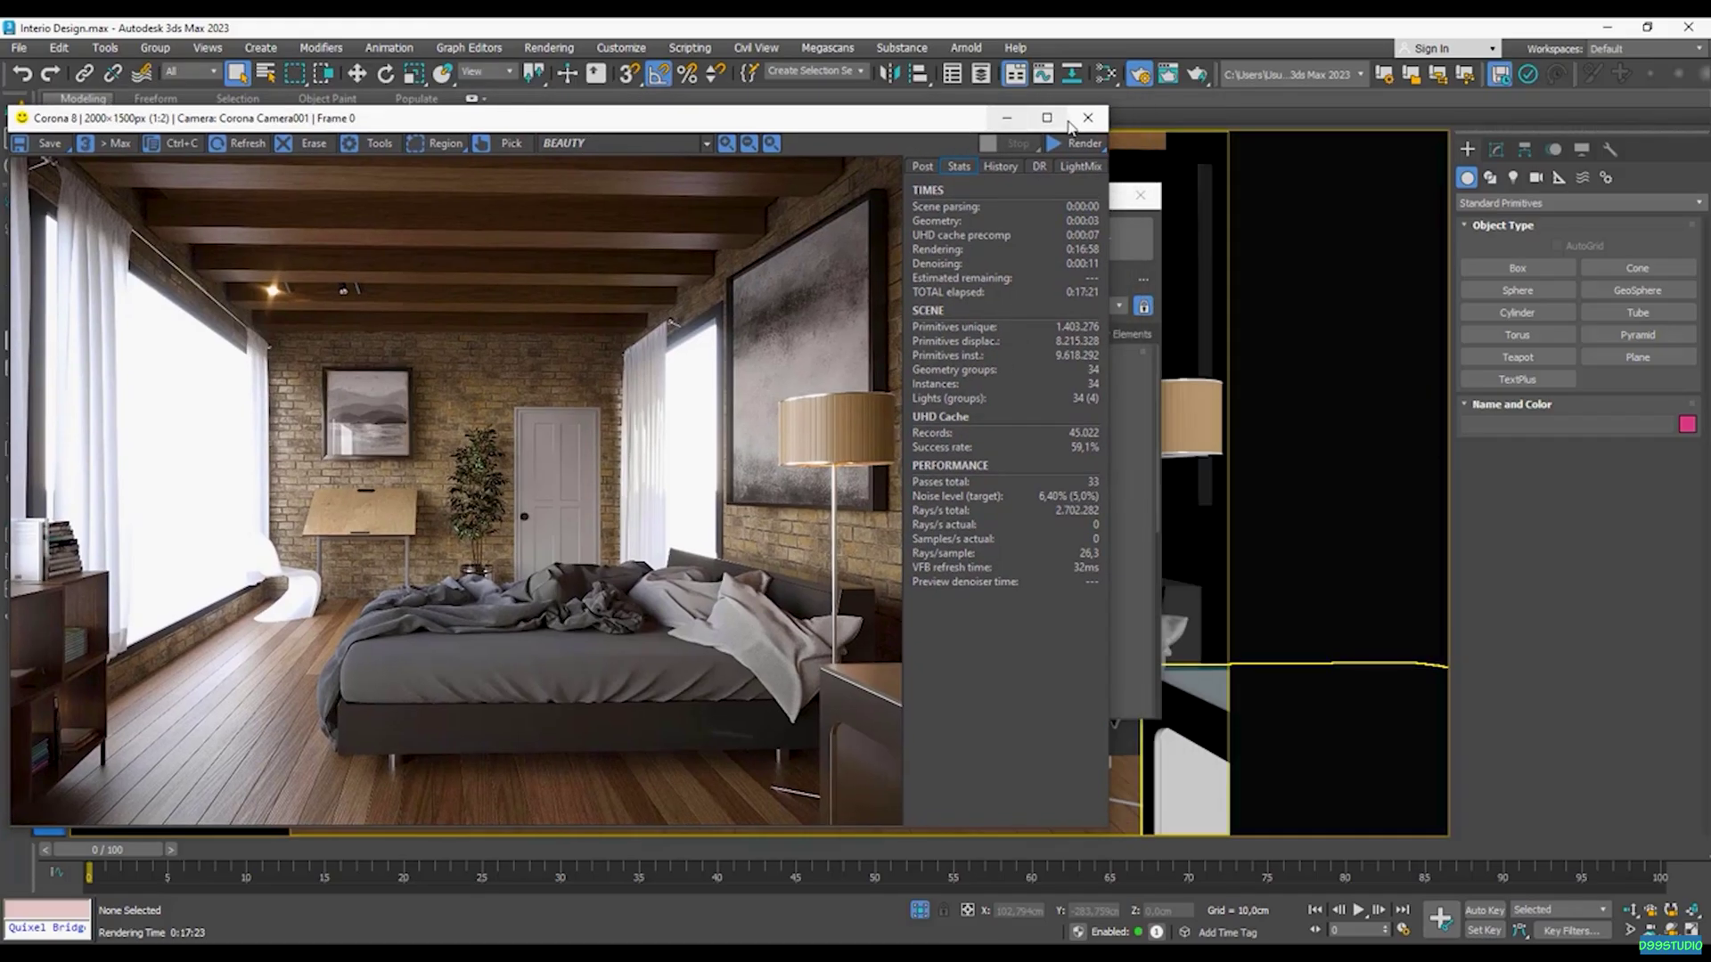
pyautogui.click(1085, 119)
pyautogui.click(1105, 76)
pyautogui.moveTo(1051, 147); pyautogui.dragTo(631, 171)
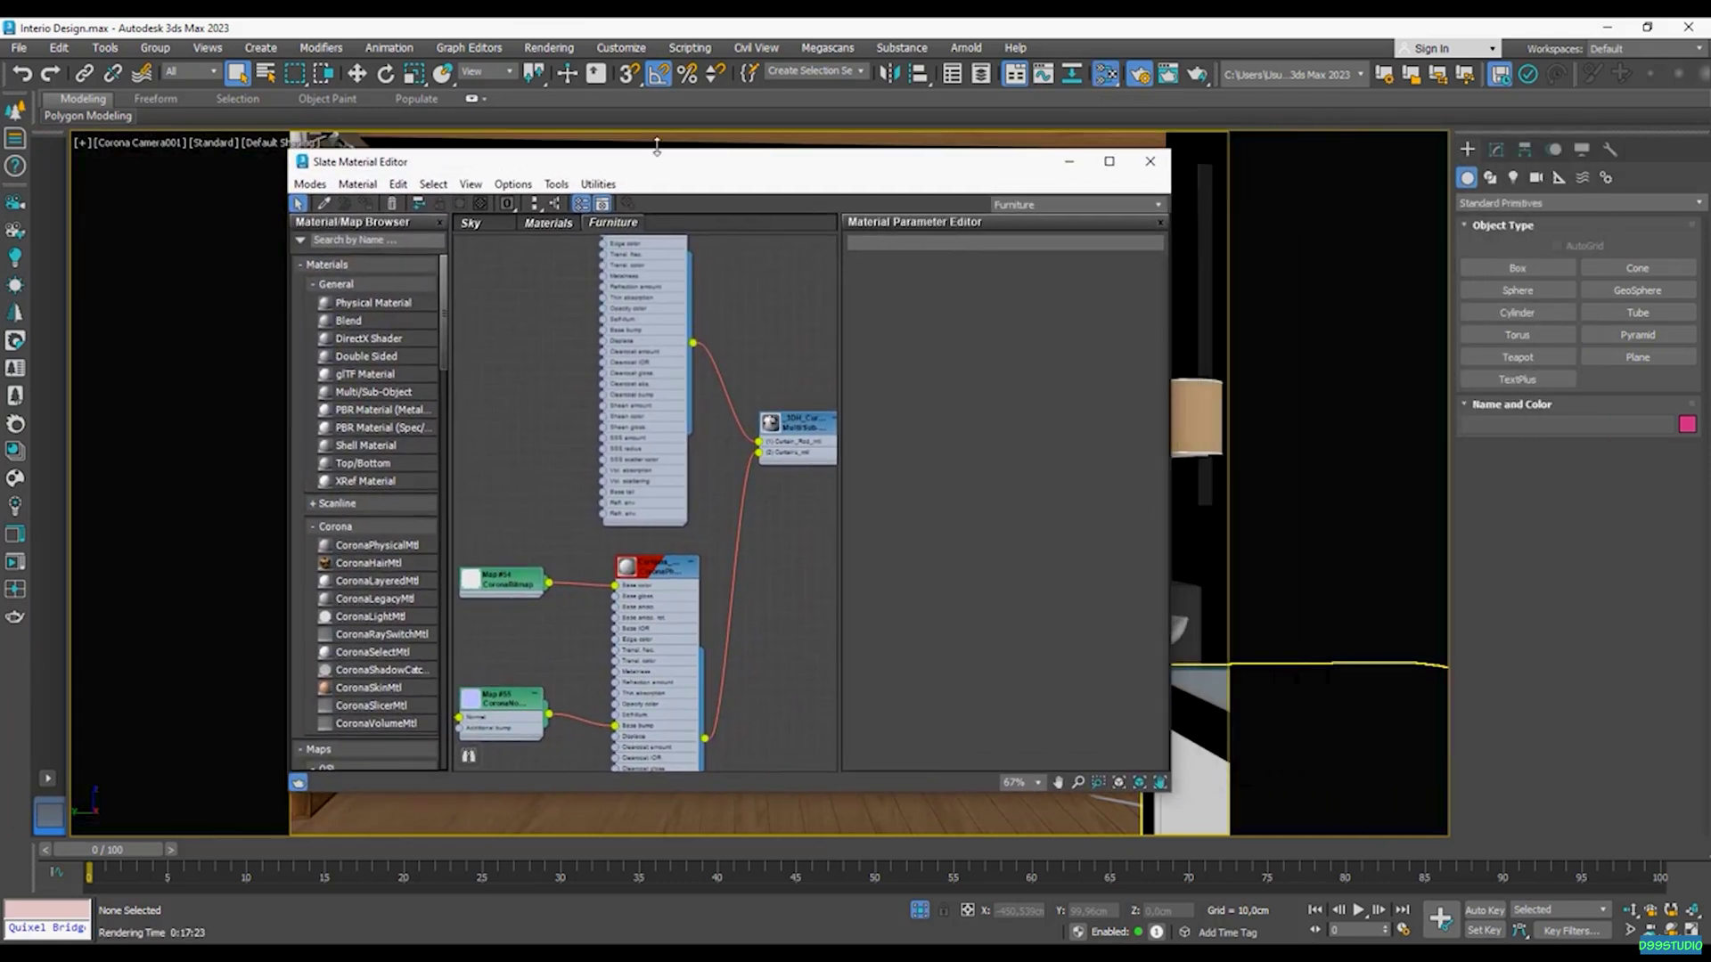
# Step: Create a new view named Background in the Slate Material Editor
pyautogui.rightClick(688, 224)
pyautogui.click(732, 233)
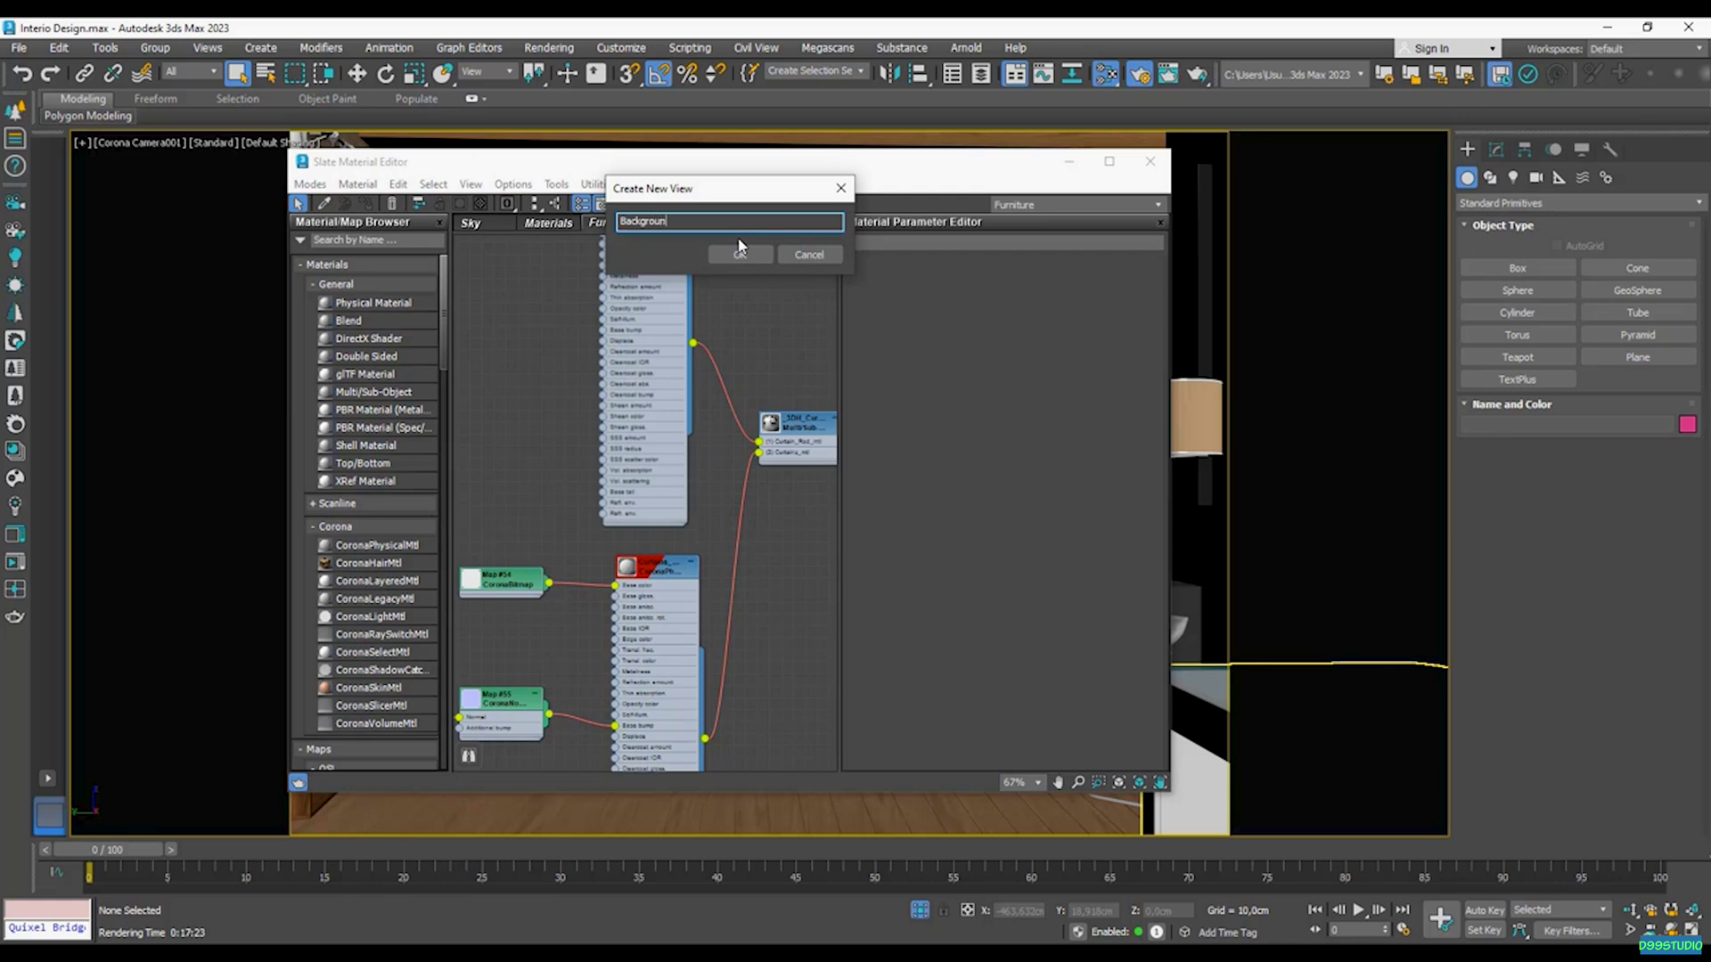
pyautogui.write('Background')
pyautogui.click(740, 255)
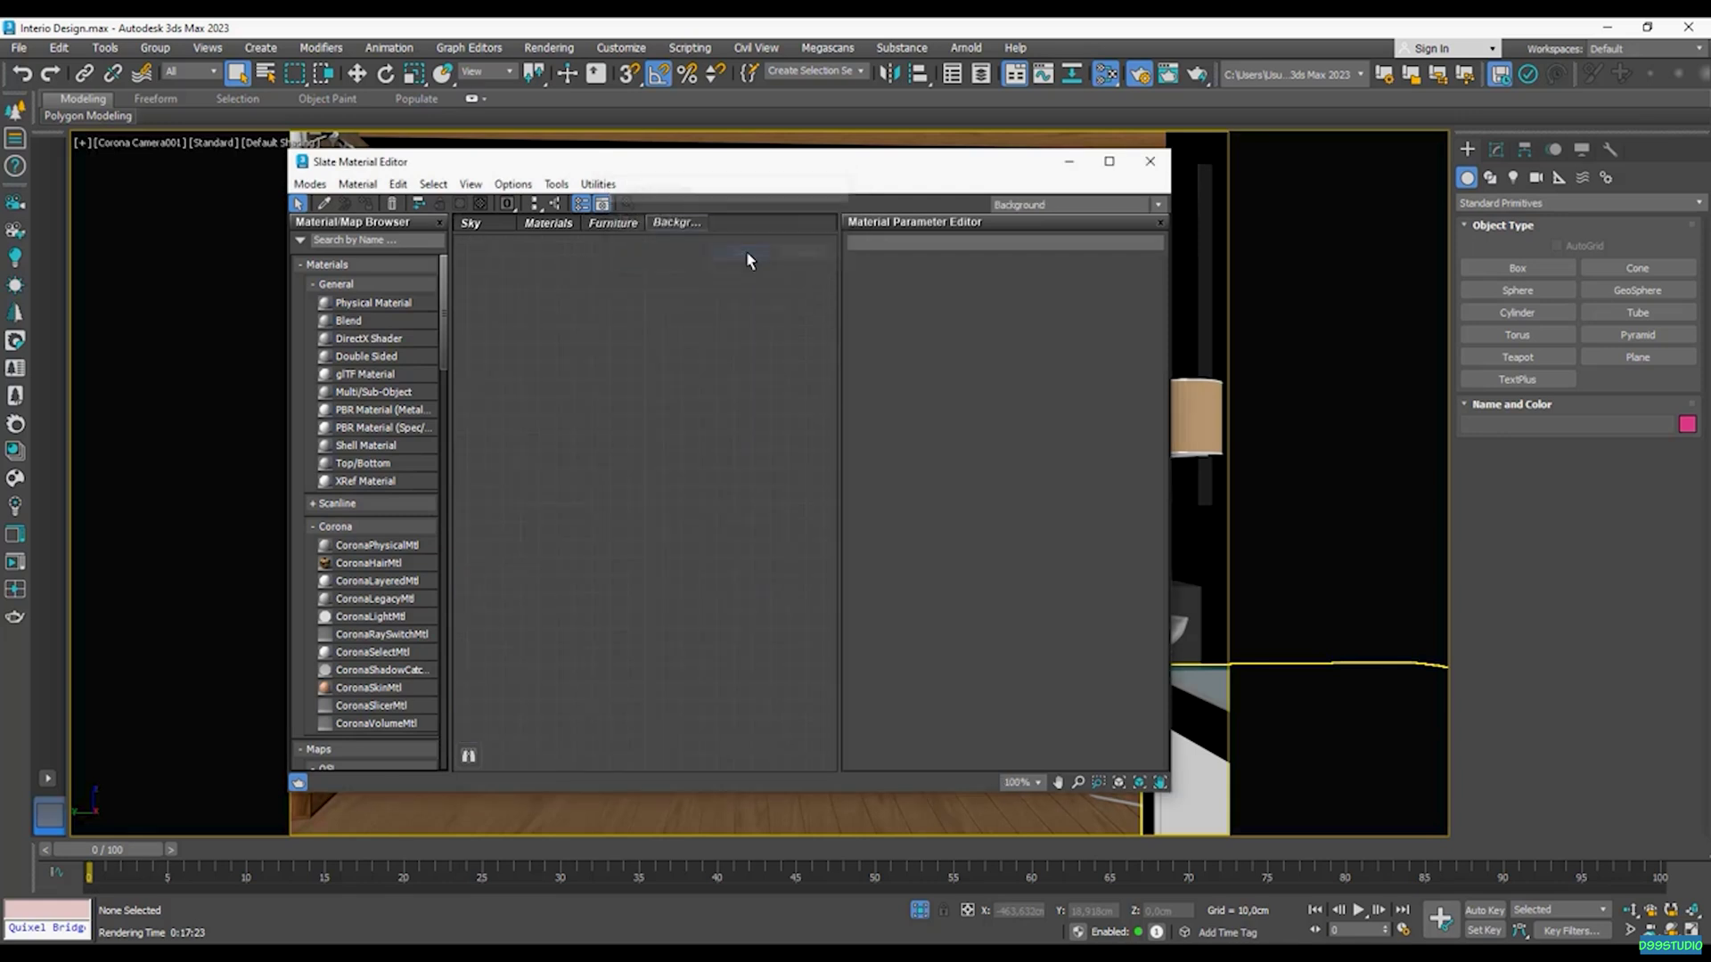
pyautogui.moveTo(748, 167); pyautogui.dragTo(787, 172)
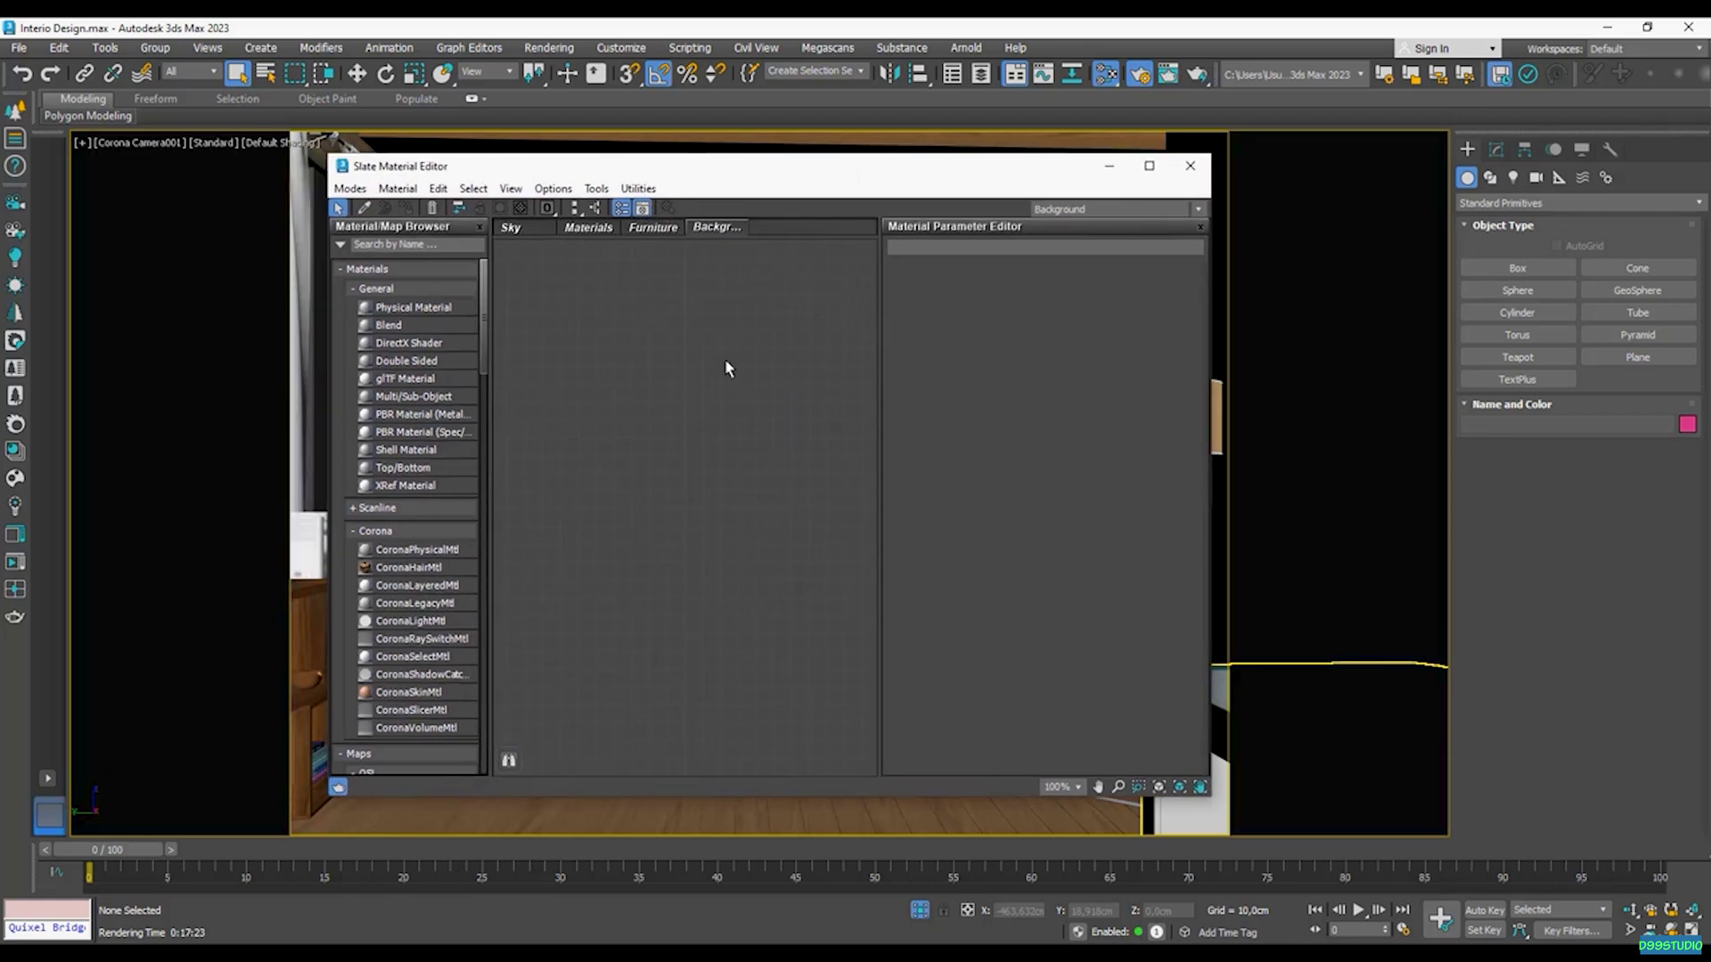
# Step: Add a CoronaBitmap map to the Background view without choosing an image file
pyautogui.click(420, 243)
pyautogui.write('coronabit')
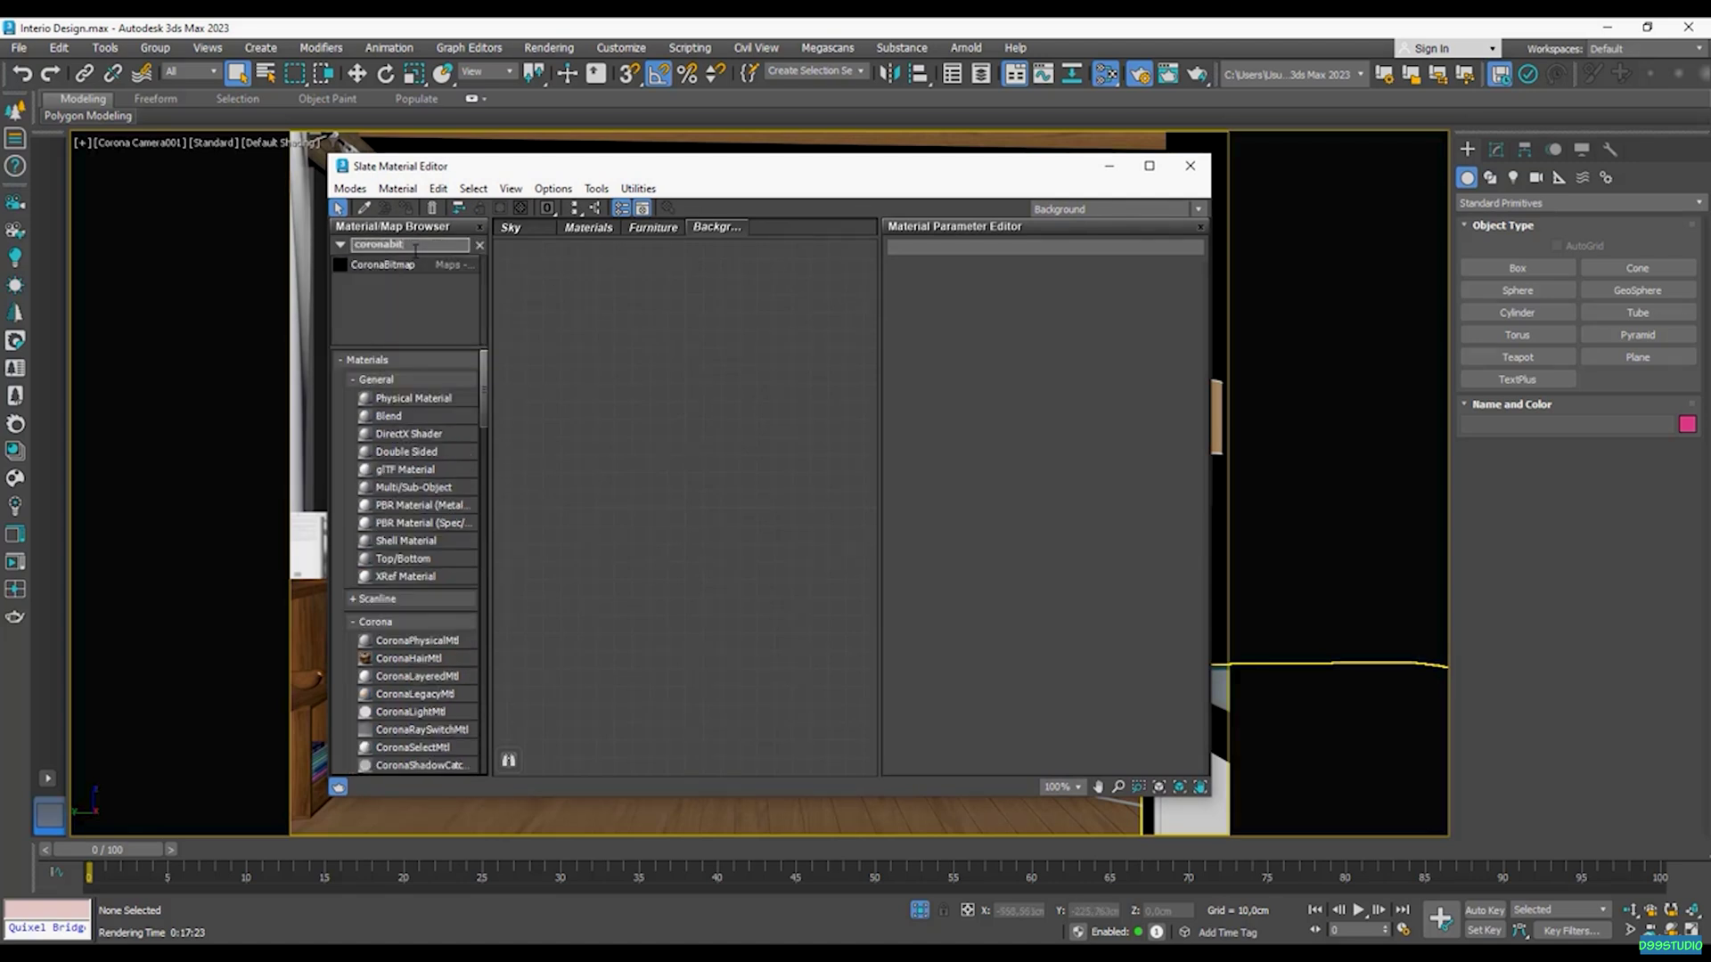
pyautogui.moveTo(441, 266); pyautogui.dragTo(713, 435)
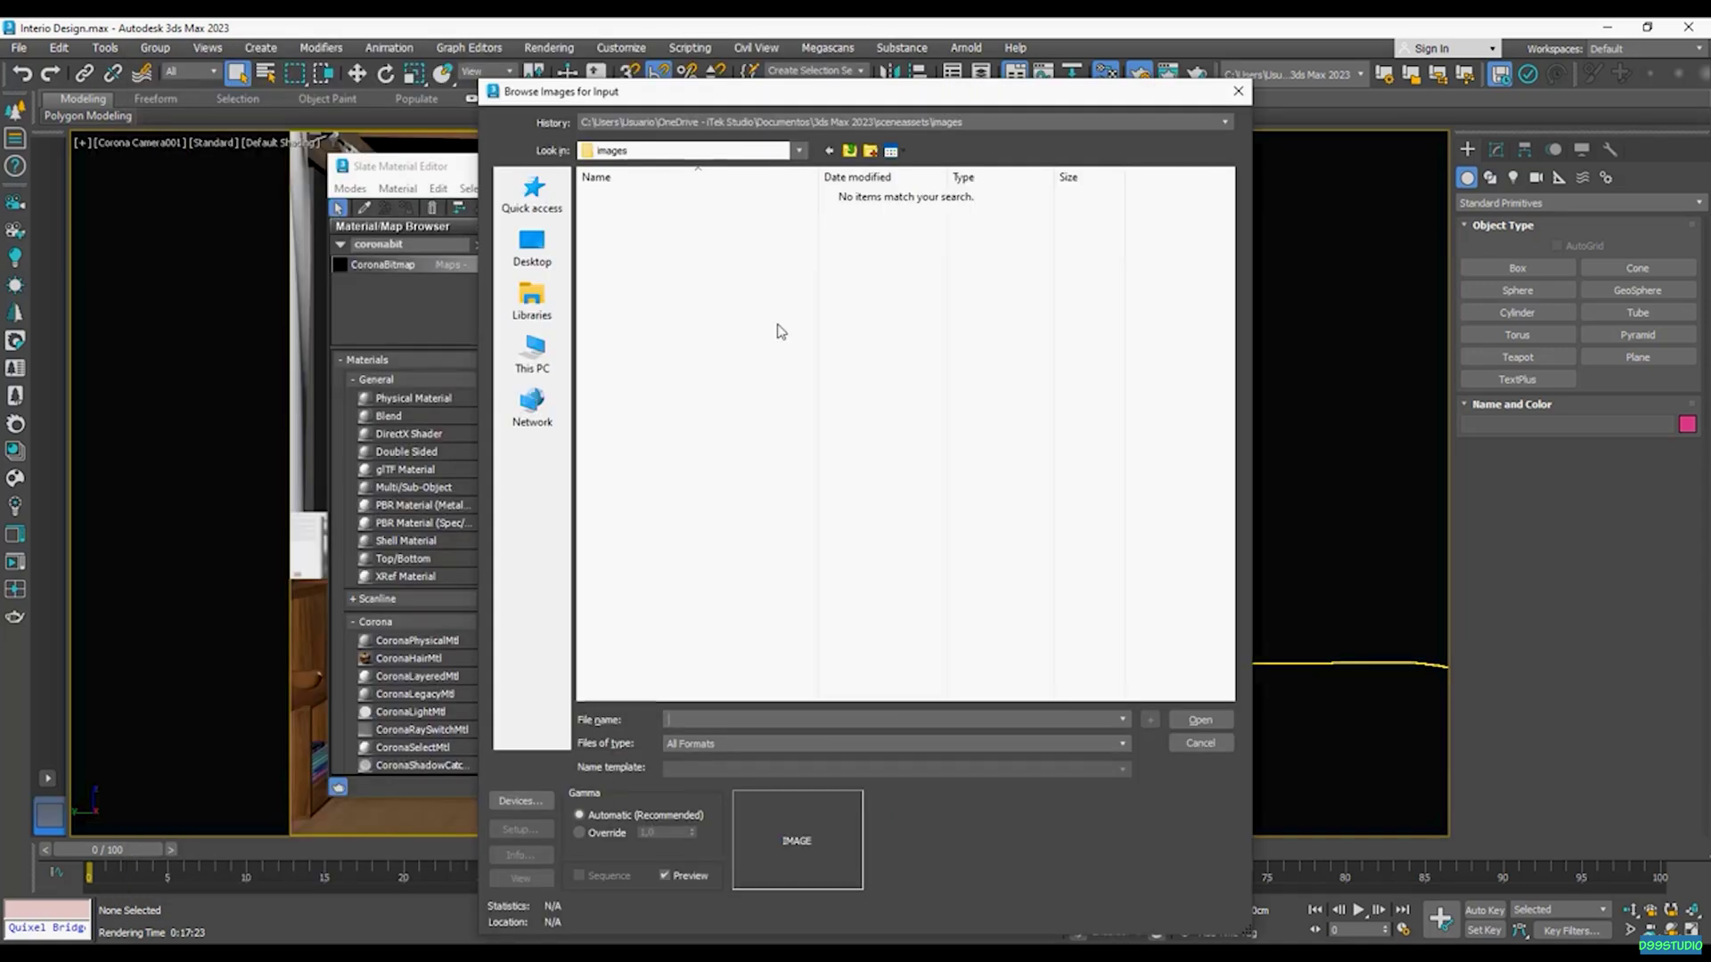
pyautogui.click(1200, 743)
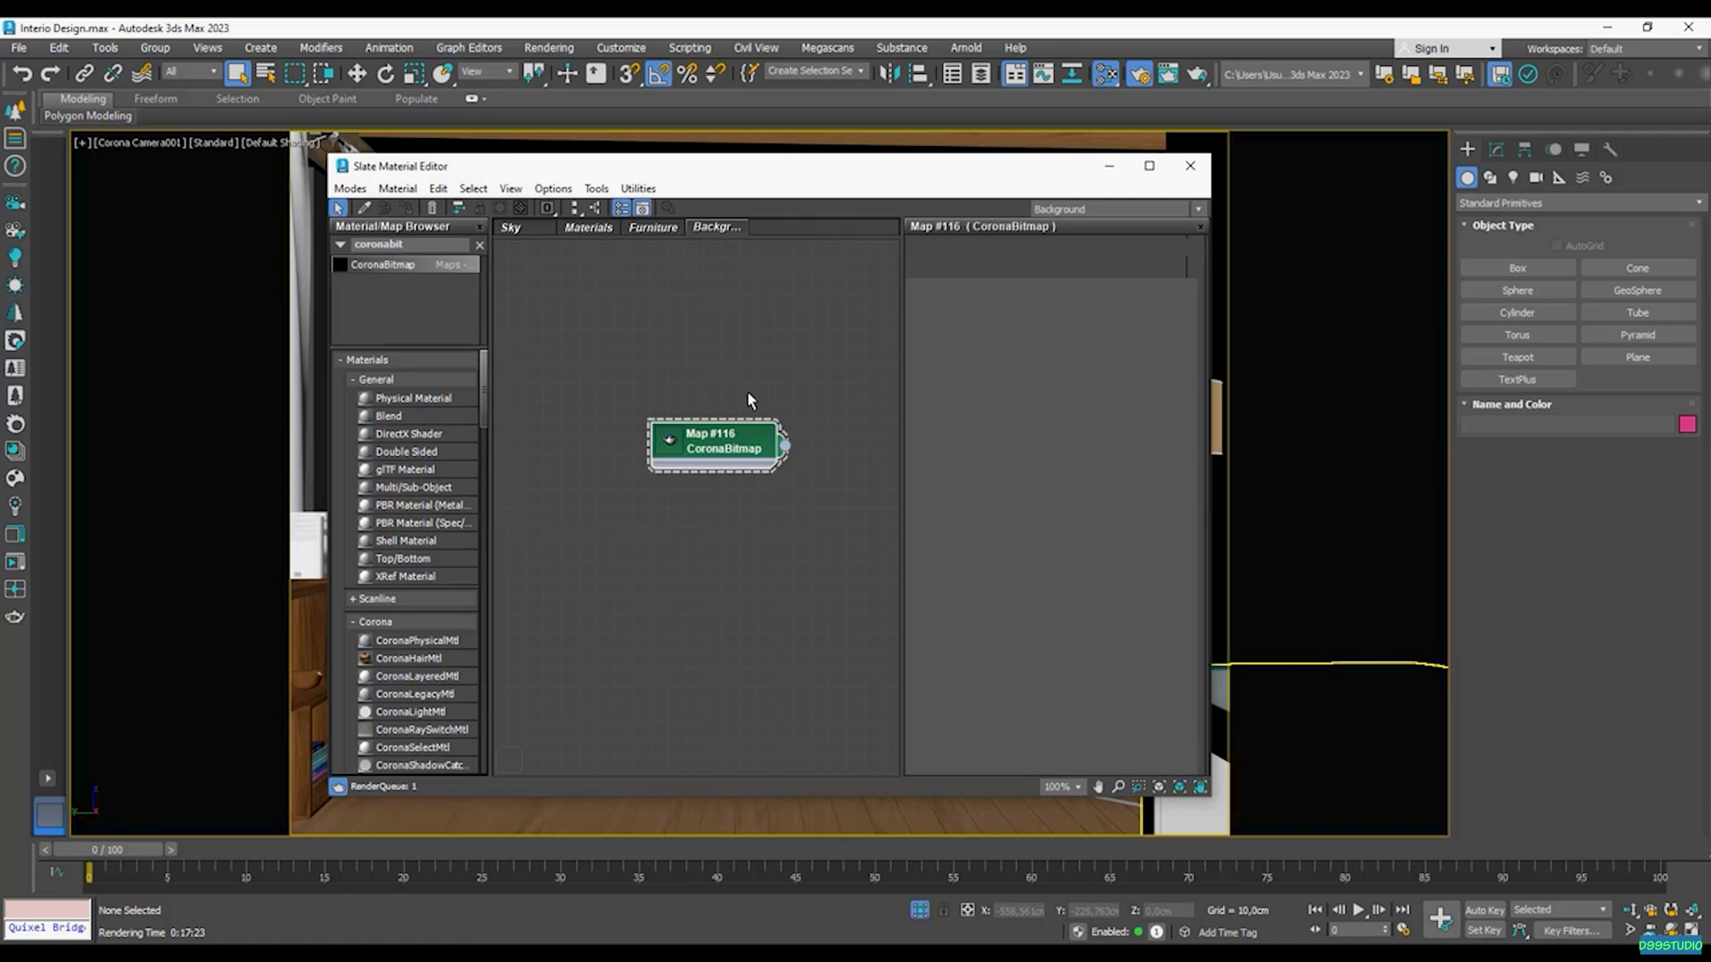
# Step: Examine the parameters of the wood texture's upper Bitmap map in the Materials view and return to the Background view
pyautogui.click(587, 228)
pyautogui.scroll(-10, 713, 517)
pyautogui.scroll(15, 654, 563)
pyautogui.moveTo(675, 512)
pyautogui.mouseDown()
pyautogui.moveTo(711, 515)
pyautogui.moveTo(623, 500)
pyautogui.moveTo(674, 499)
pyautogui.mouseUp()
pyautogui.doubleClick(647, 498)
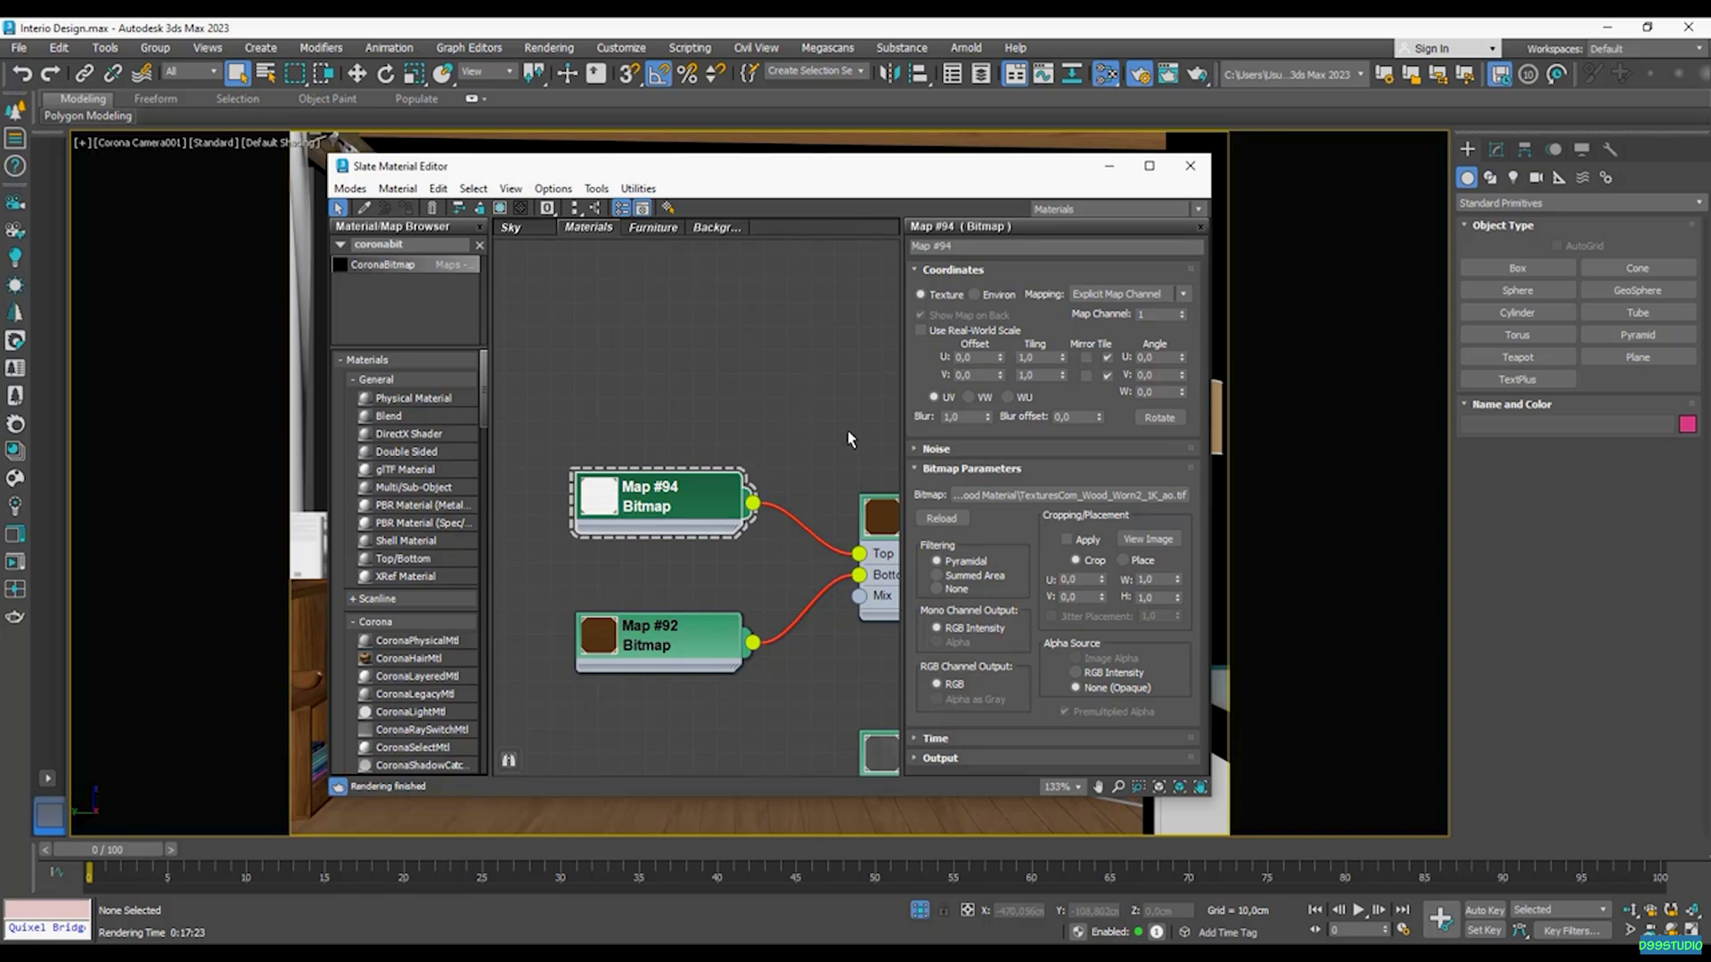
pyautogui.click(715, 233)
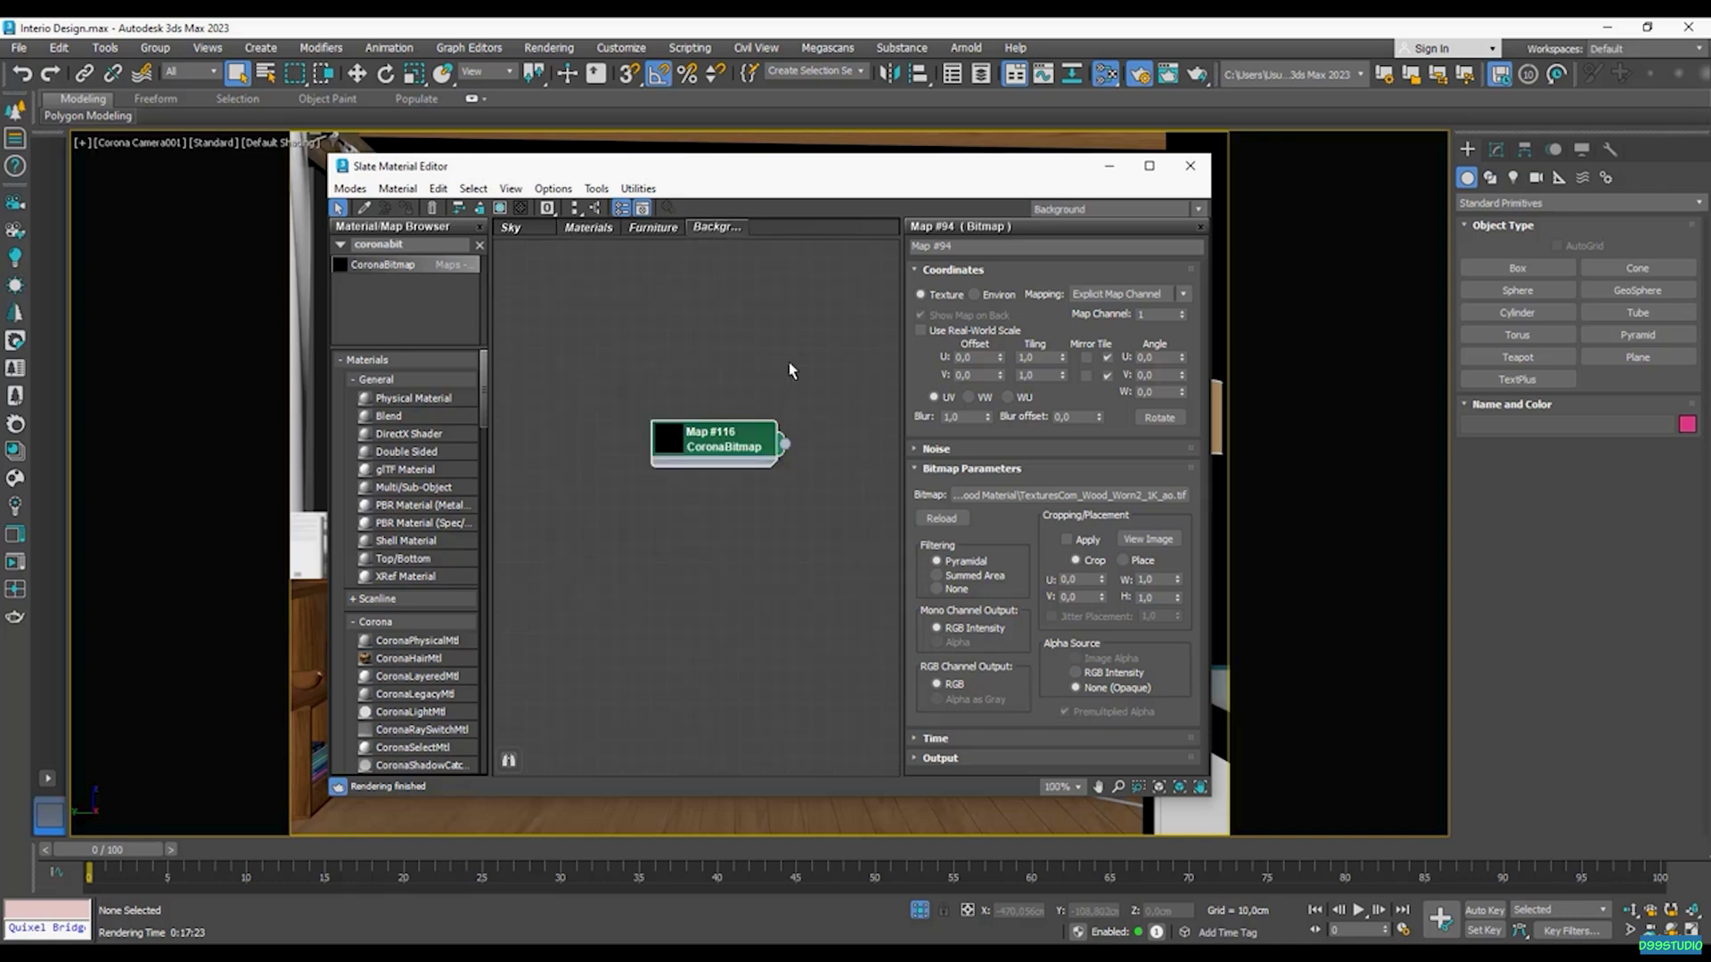
# Step: Load BackgroundReady.jpg from the Lecture 33 folder into the CoronaBitmap map
pyautogui.moveTo(703, 444); pyautogui.dragTo(694, 460)
pyautogui.doubleClick(702, 462)
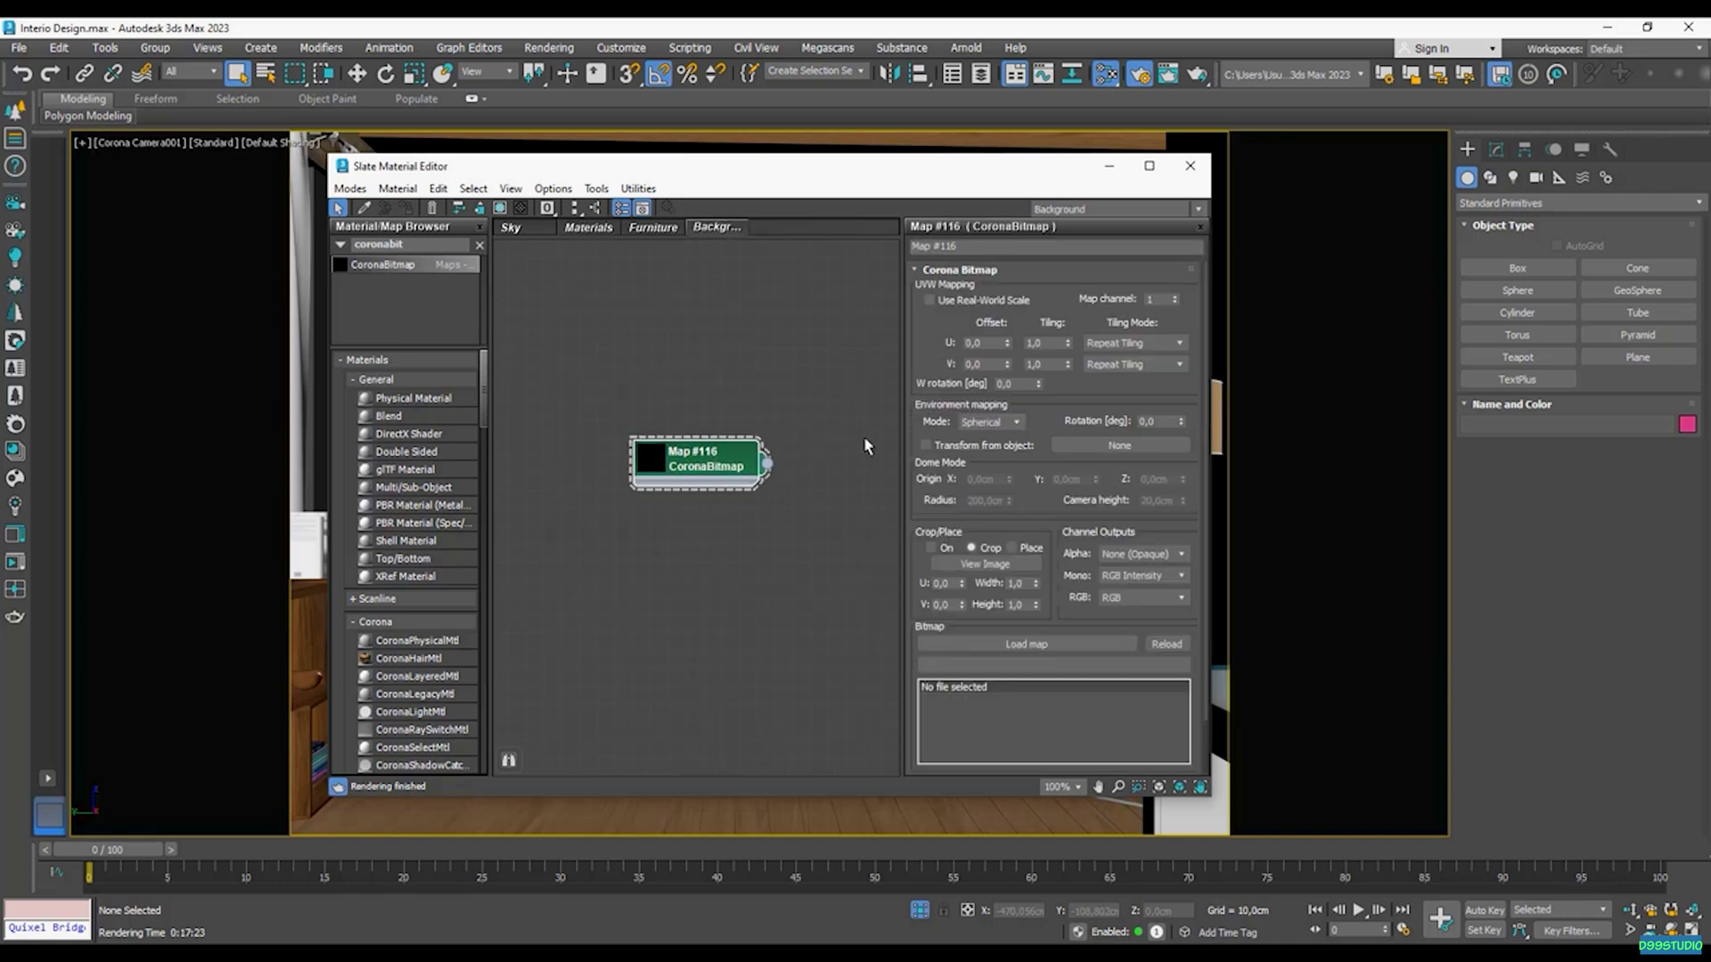
pyautogui.moveTo(929, 379); pyautogui.dragTo(930, 321)
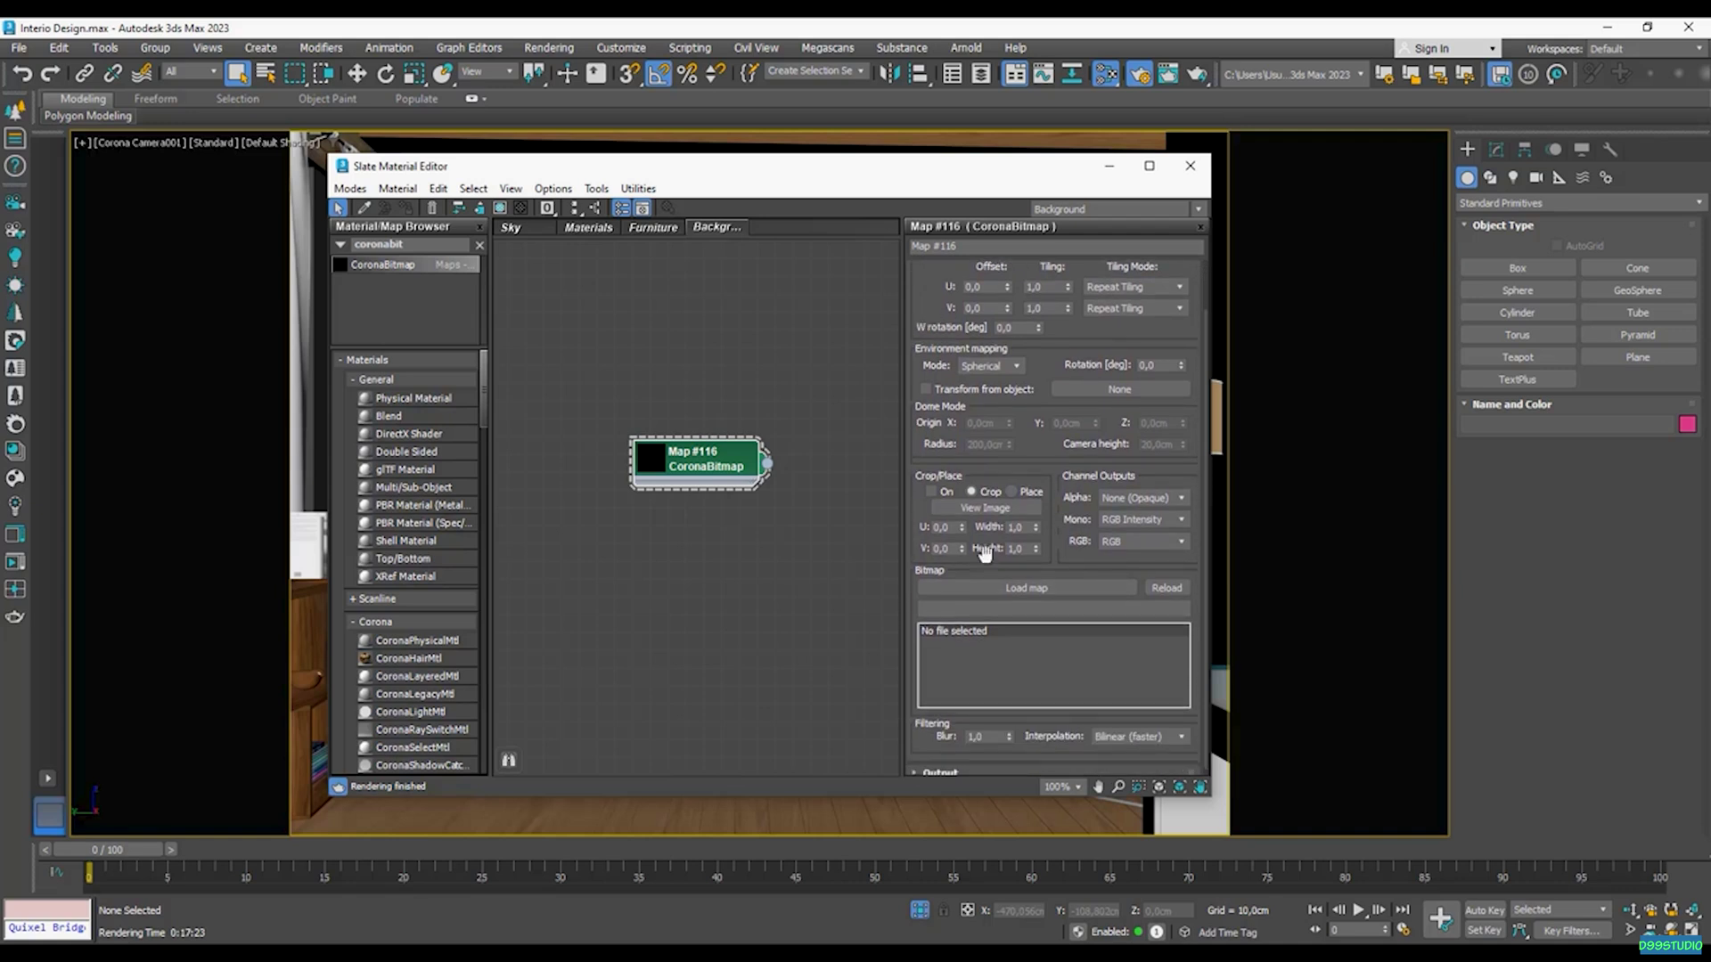
pyautogui.click(1029, 589)
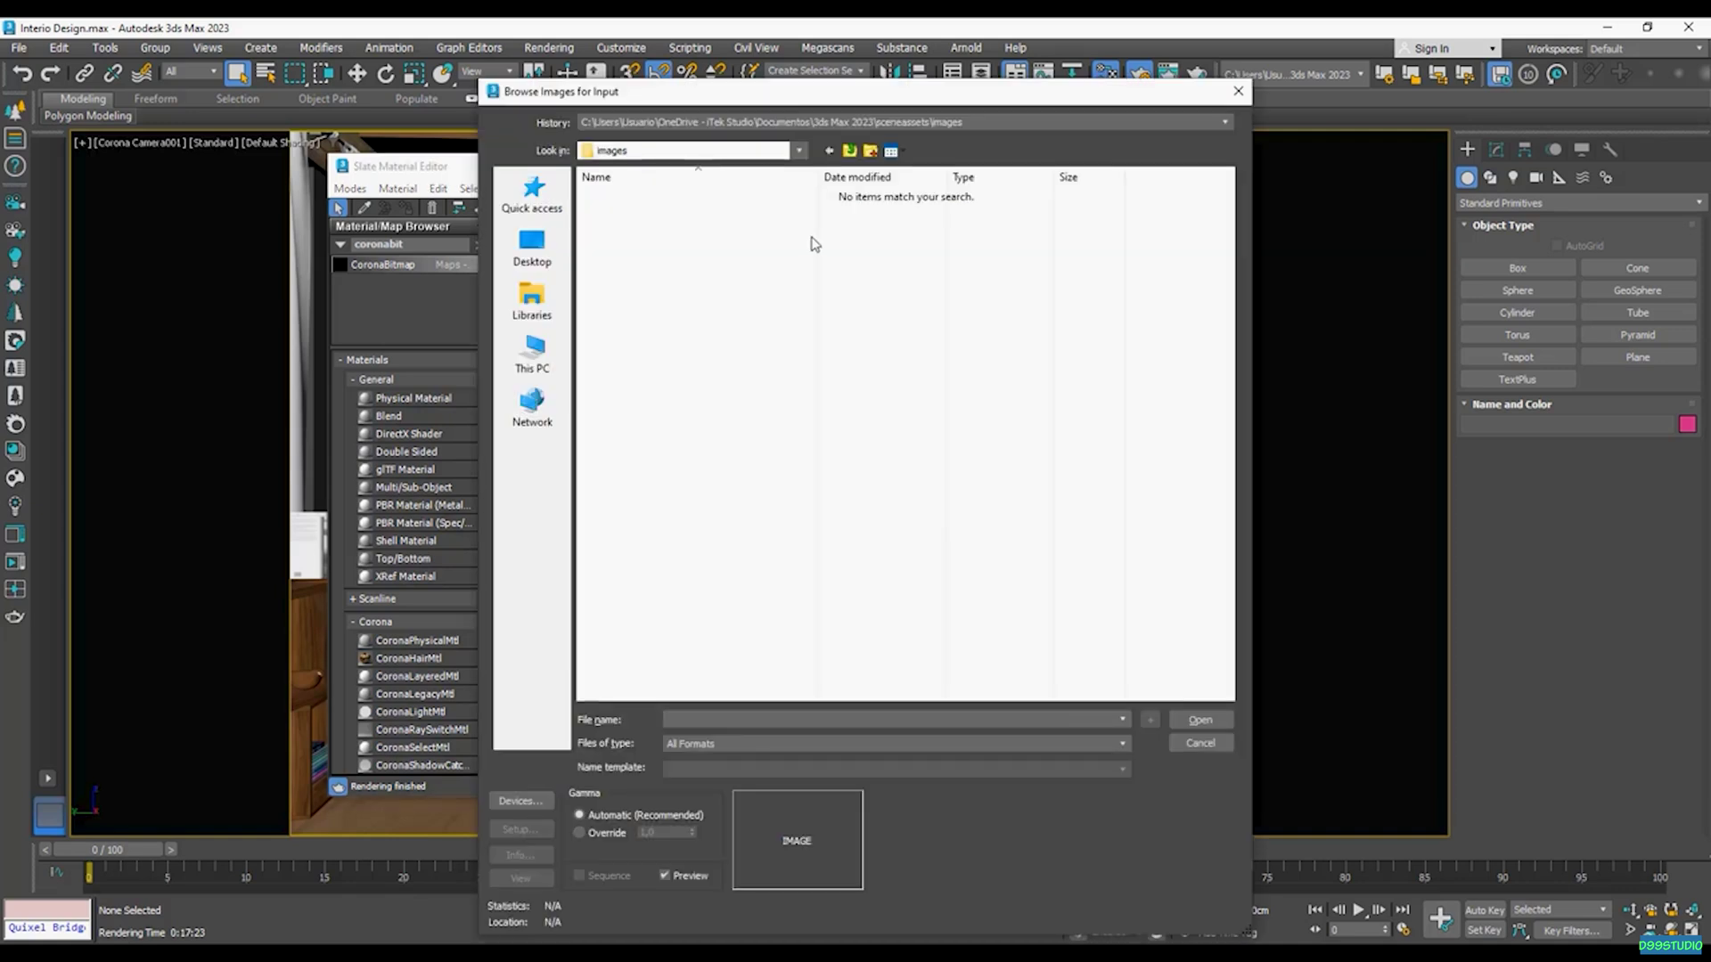
pyautogui.click(723, 267)
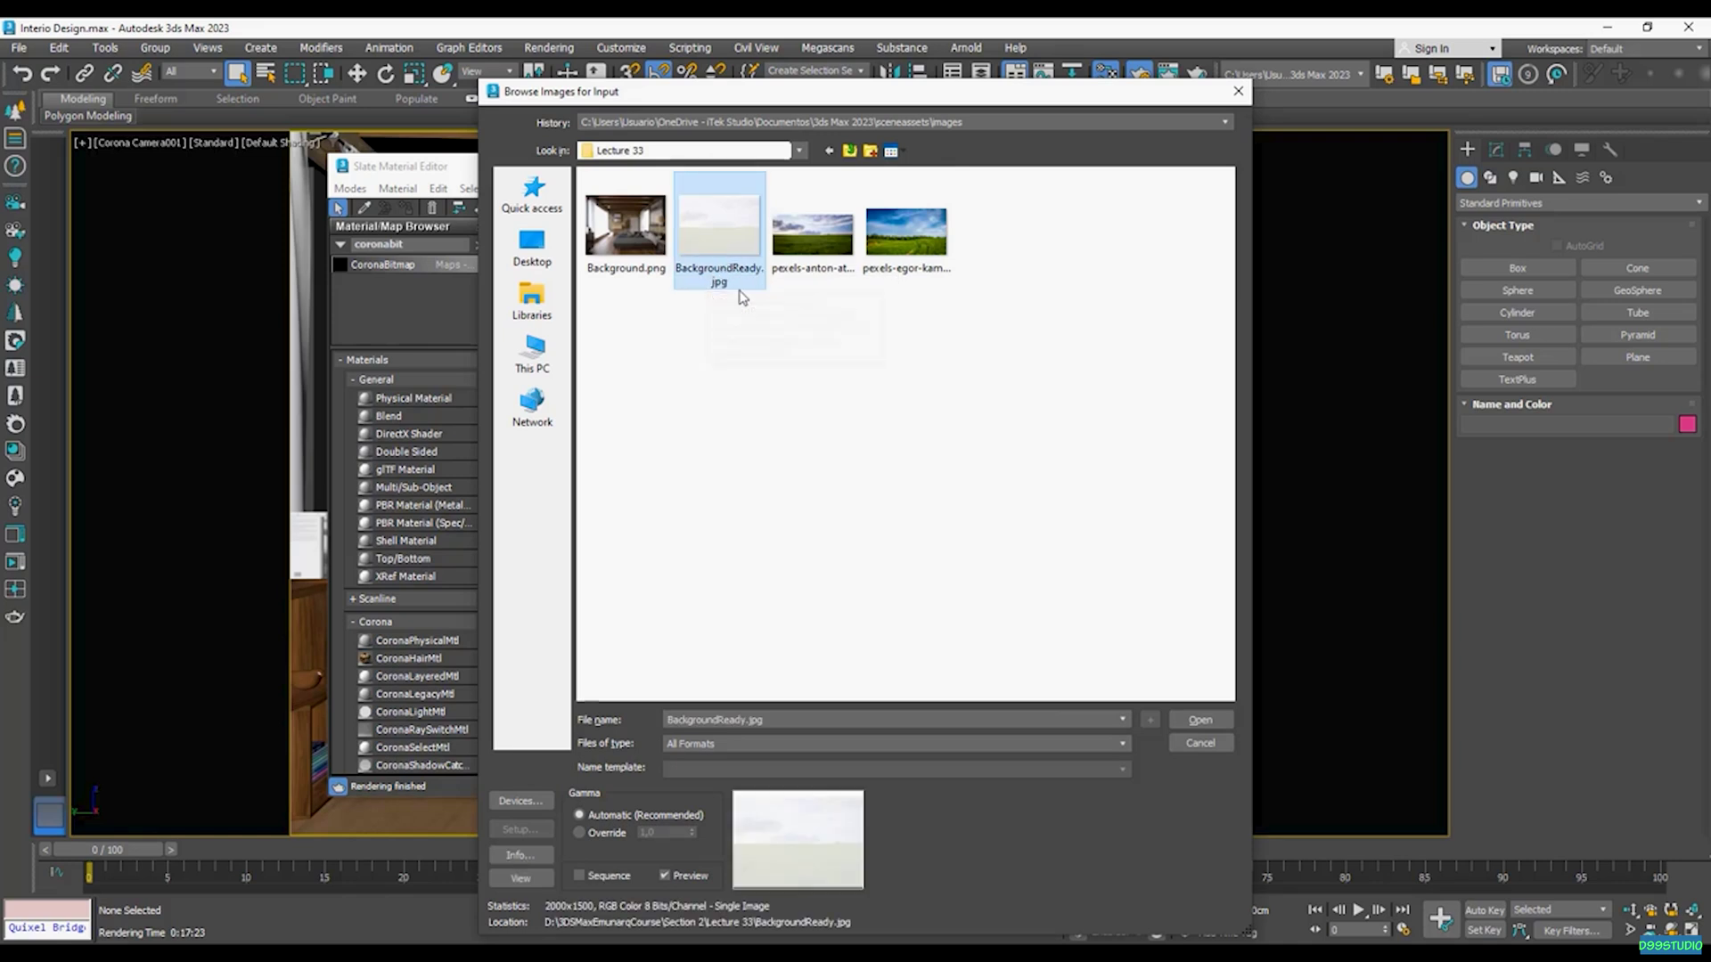
pyautogui.click(1200, 722)
pyautogui.moveTo(906, 167); pyautogui.dragTo(856, 156)
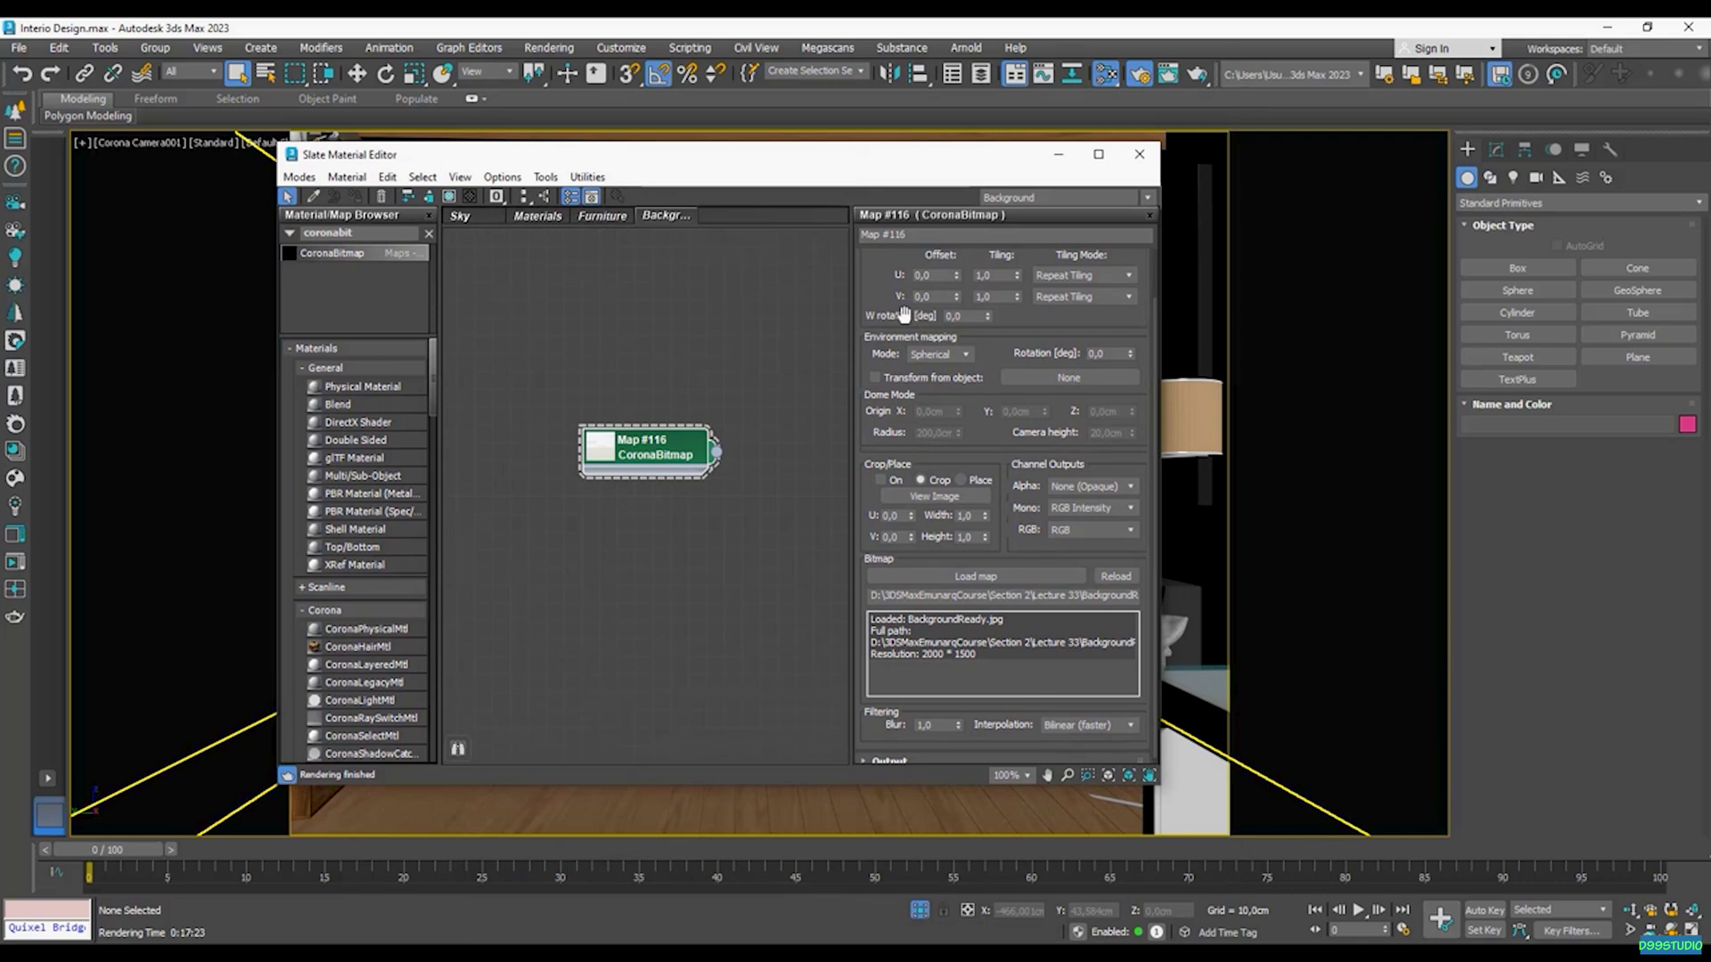
# Step: Set the CoronaBitmap's environment mapping mode to Screen
pyautogui.moveTo(881, 333); pyautogui.dragTo(863, 403)
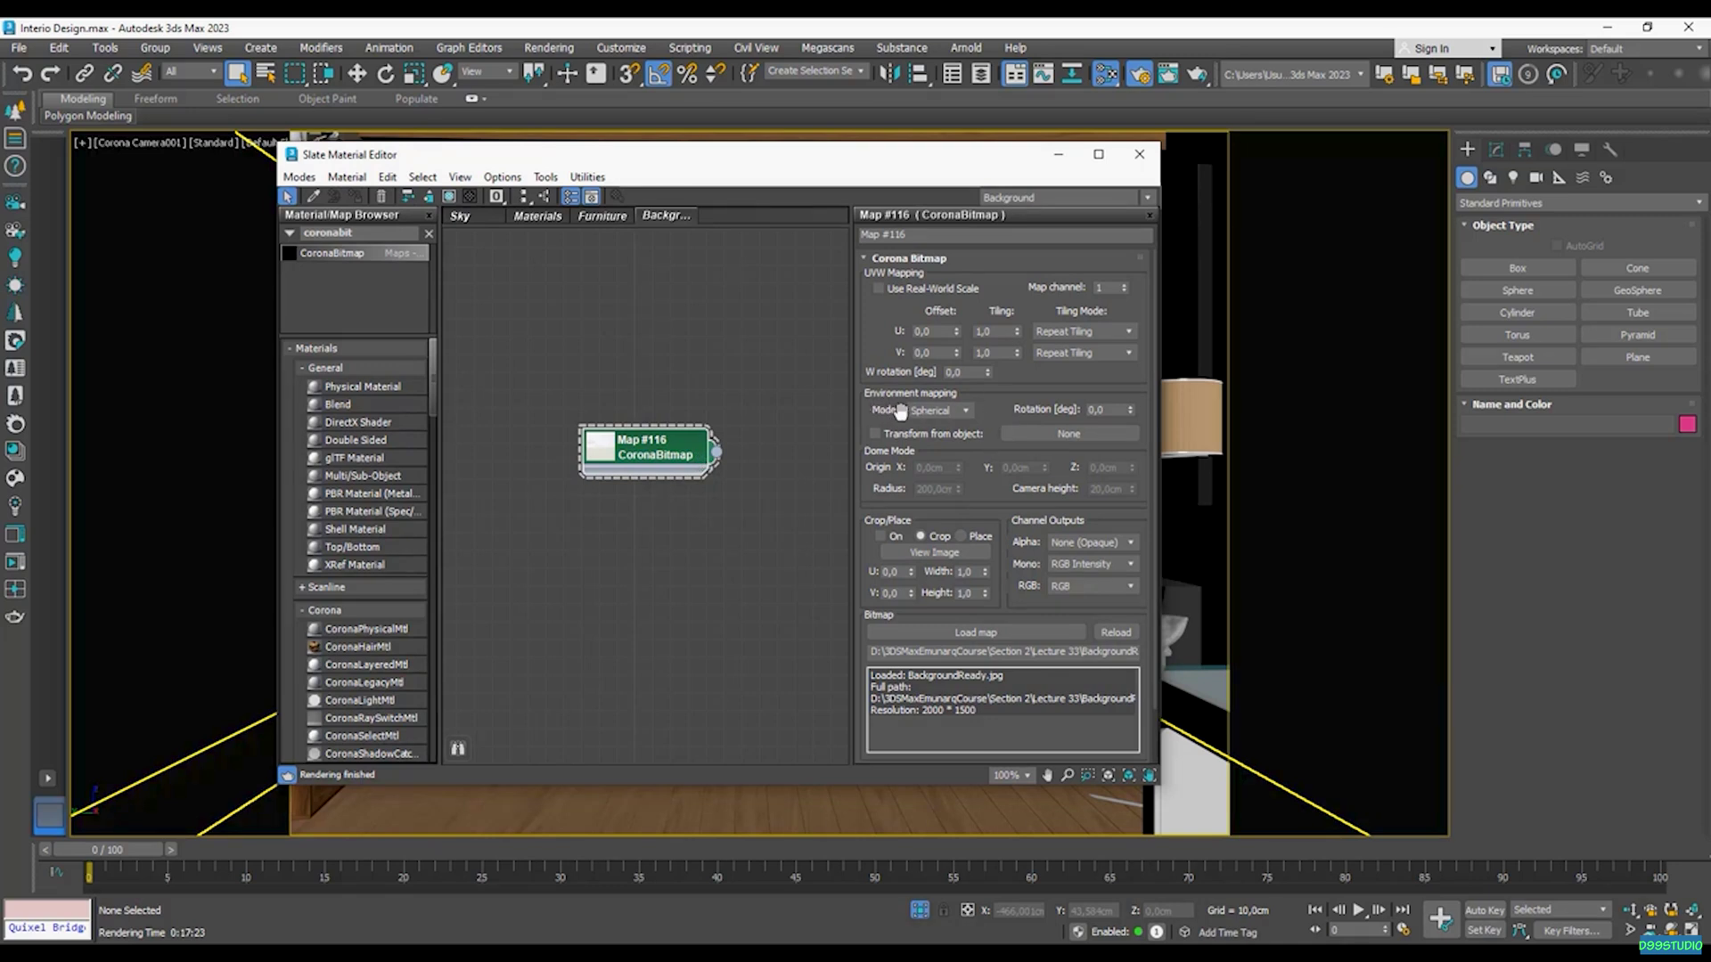
pyautogui.click(958, 413)
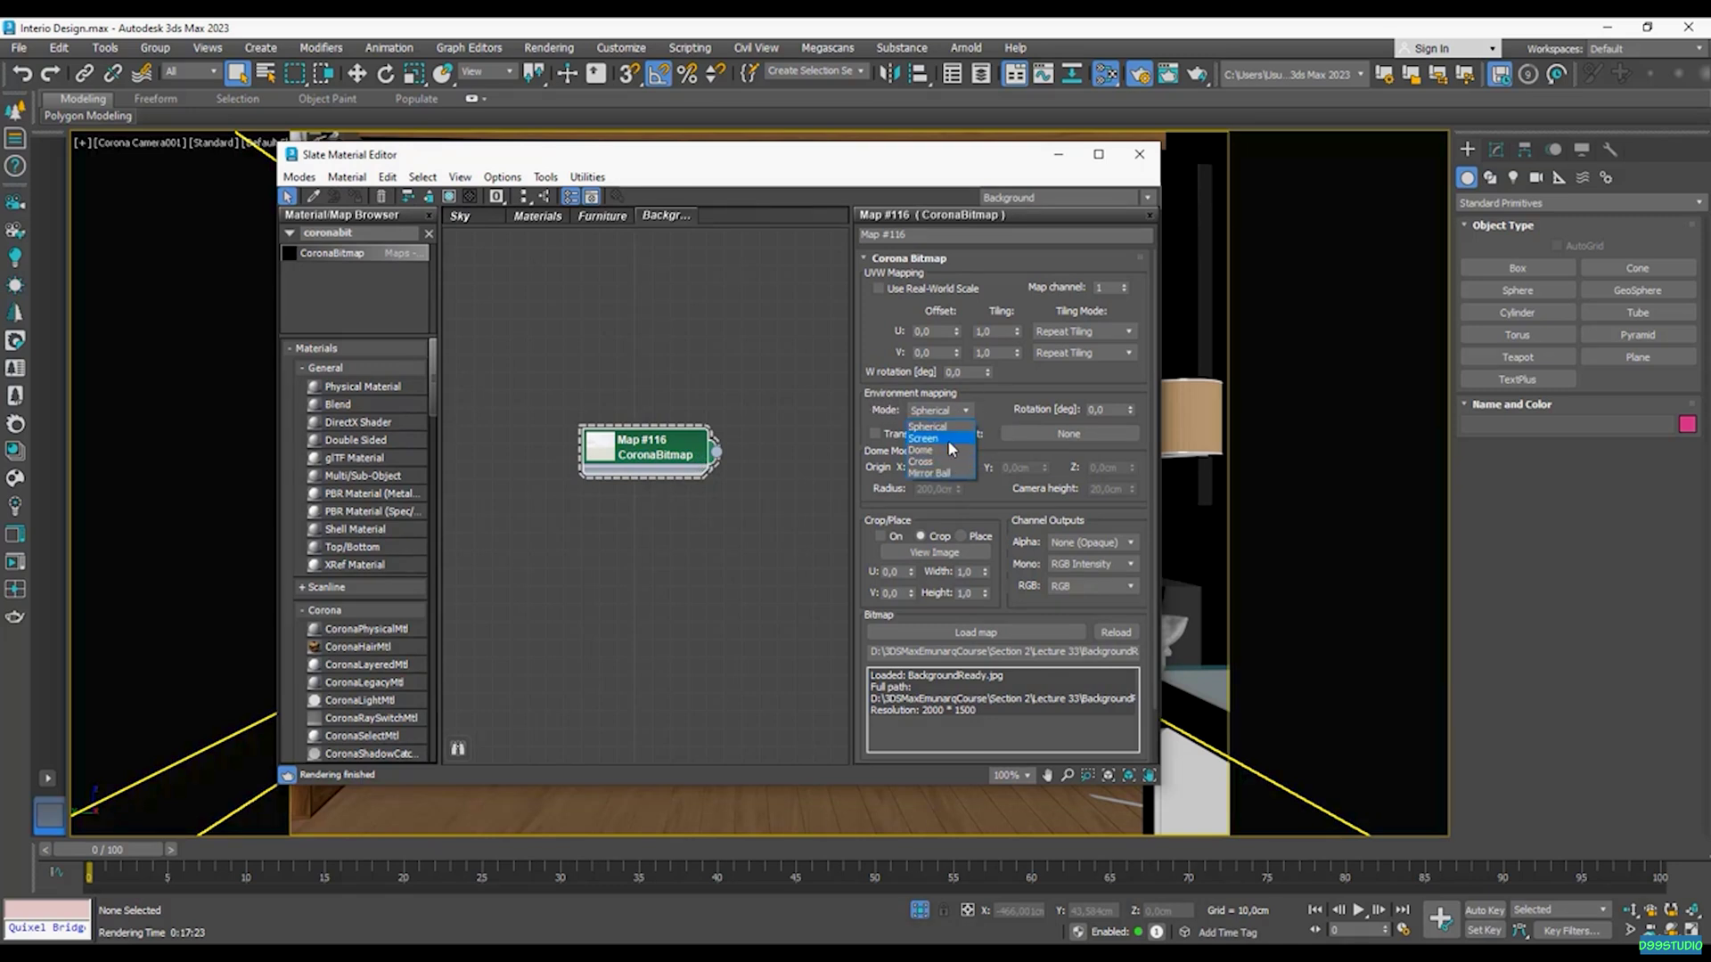
pyautogui.click(952, 444)
pyautogui.moveTo(647, 443); pyautogui.dragTo(664, 443)
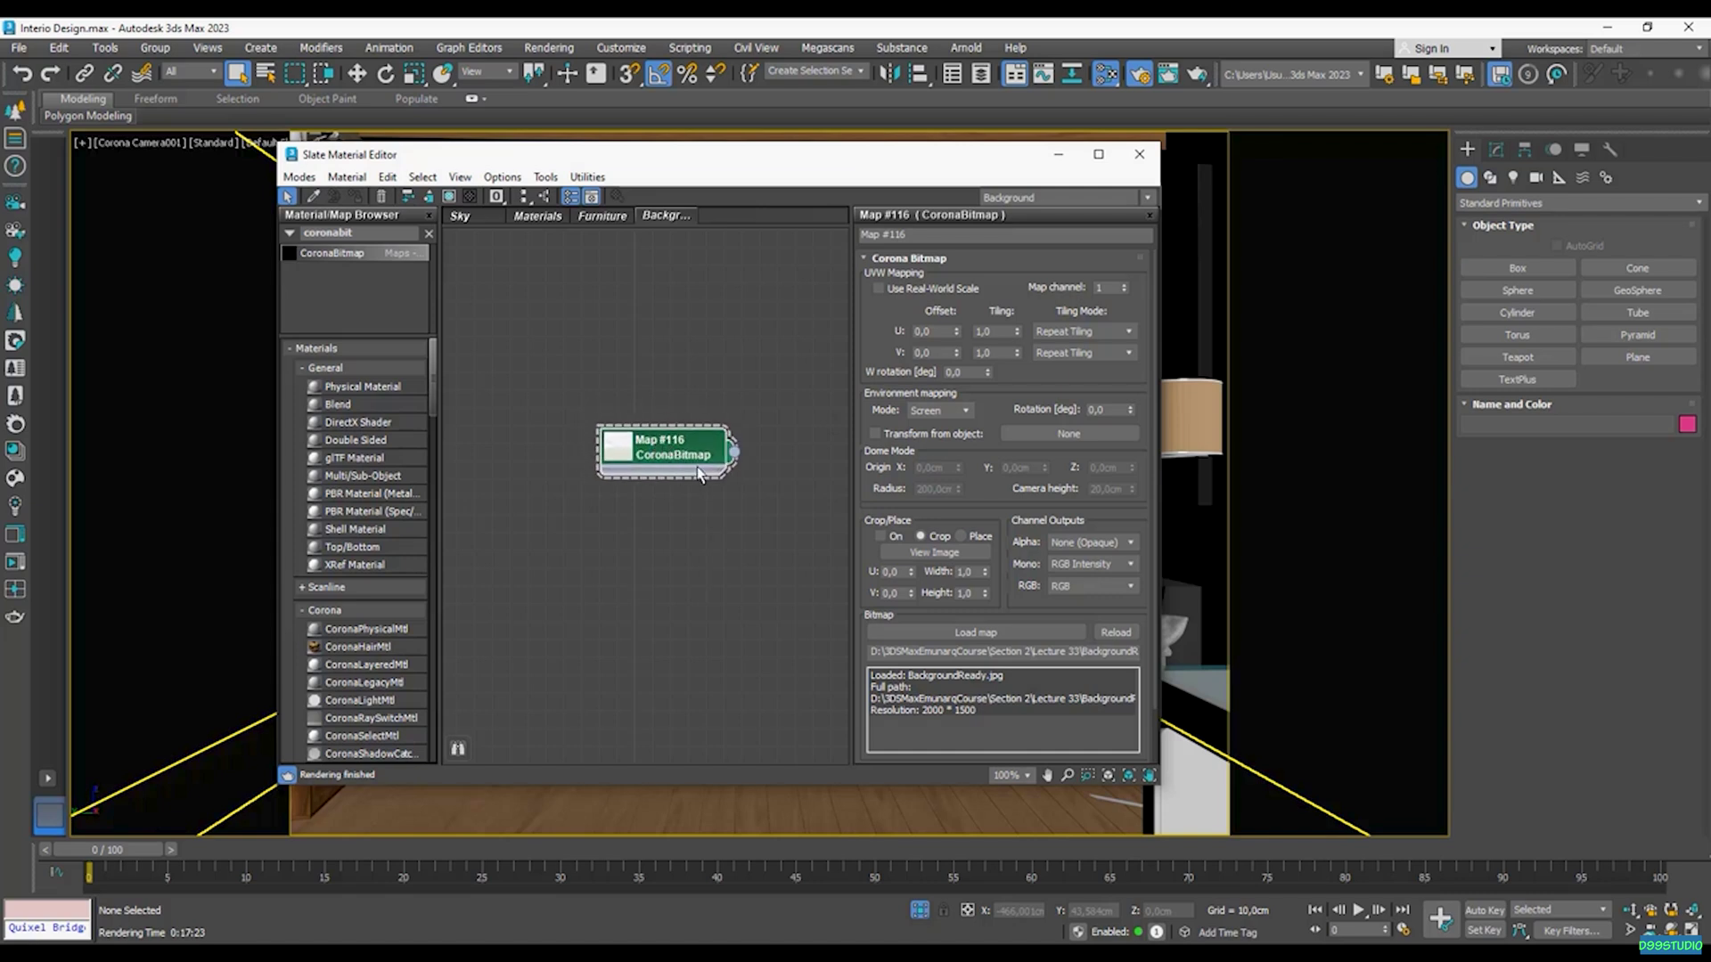
pyautogui.moveTo(700, 459); pyautogui.dragTo(684, 443)
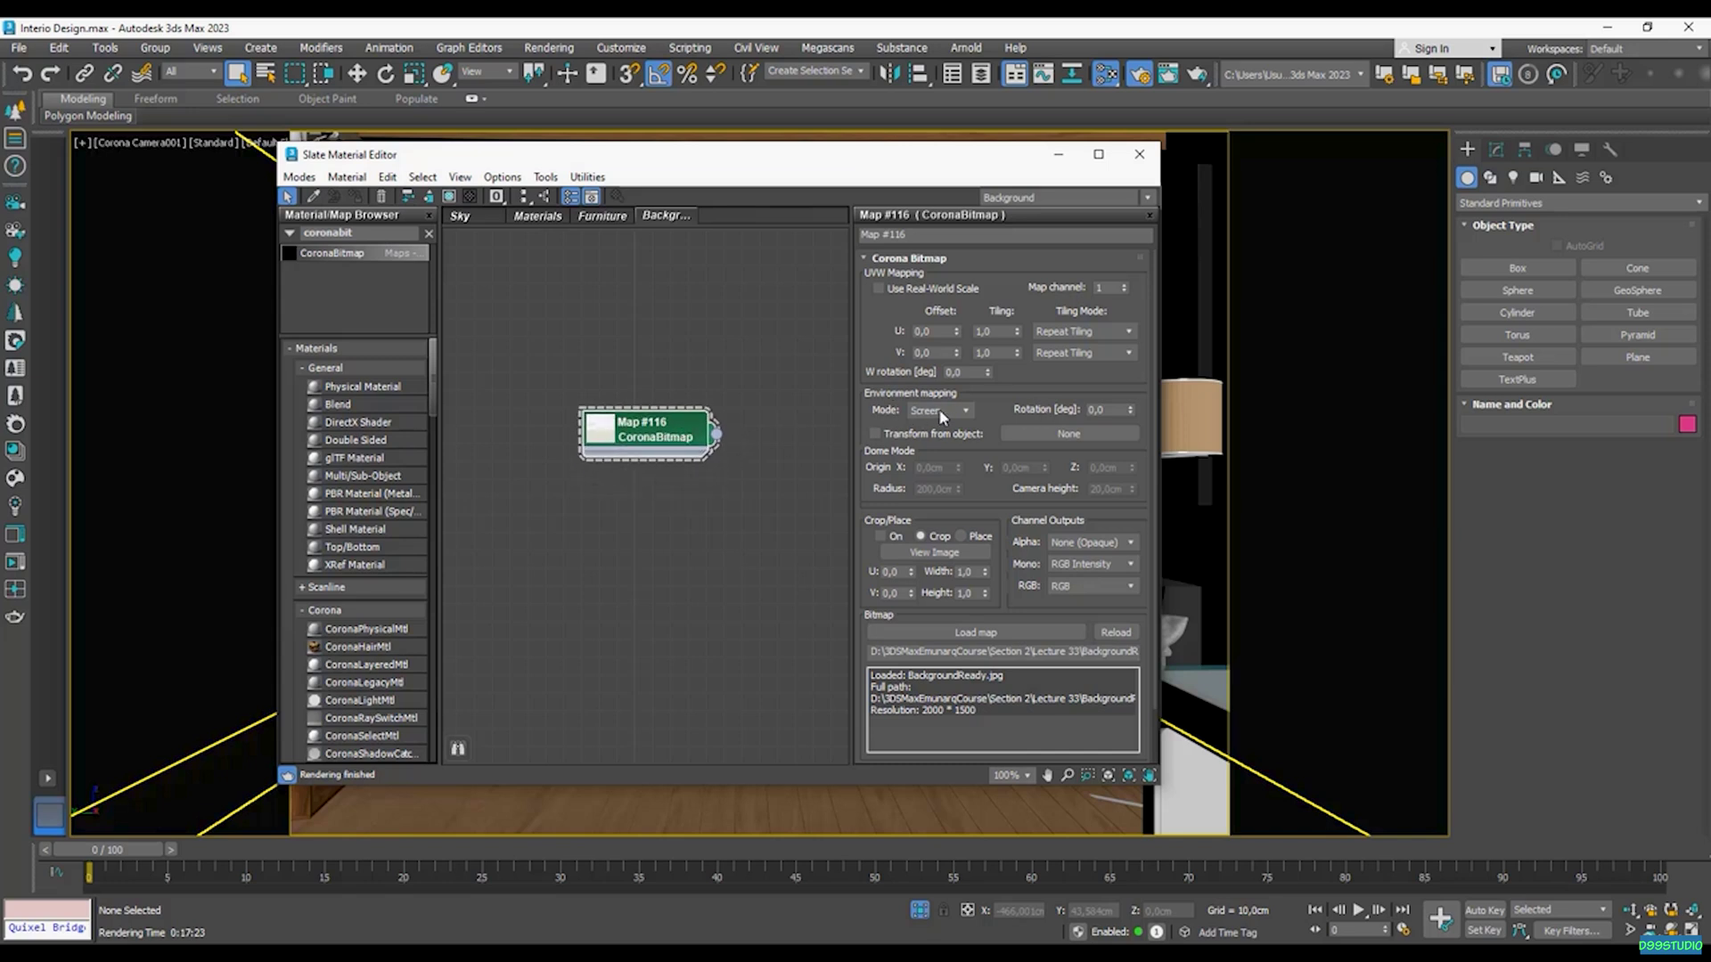
pyautogui.moveTo(628, 432); pyautogui.dragTo(557, 450)
pyautogui.moveTo(733, 179); pyautogui.dragTo(625, 190)
pyautogui.moveTo(461, 464); pyautogui.dragTo(479, 464)
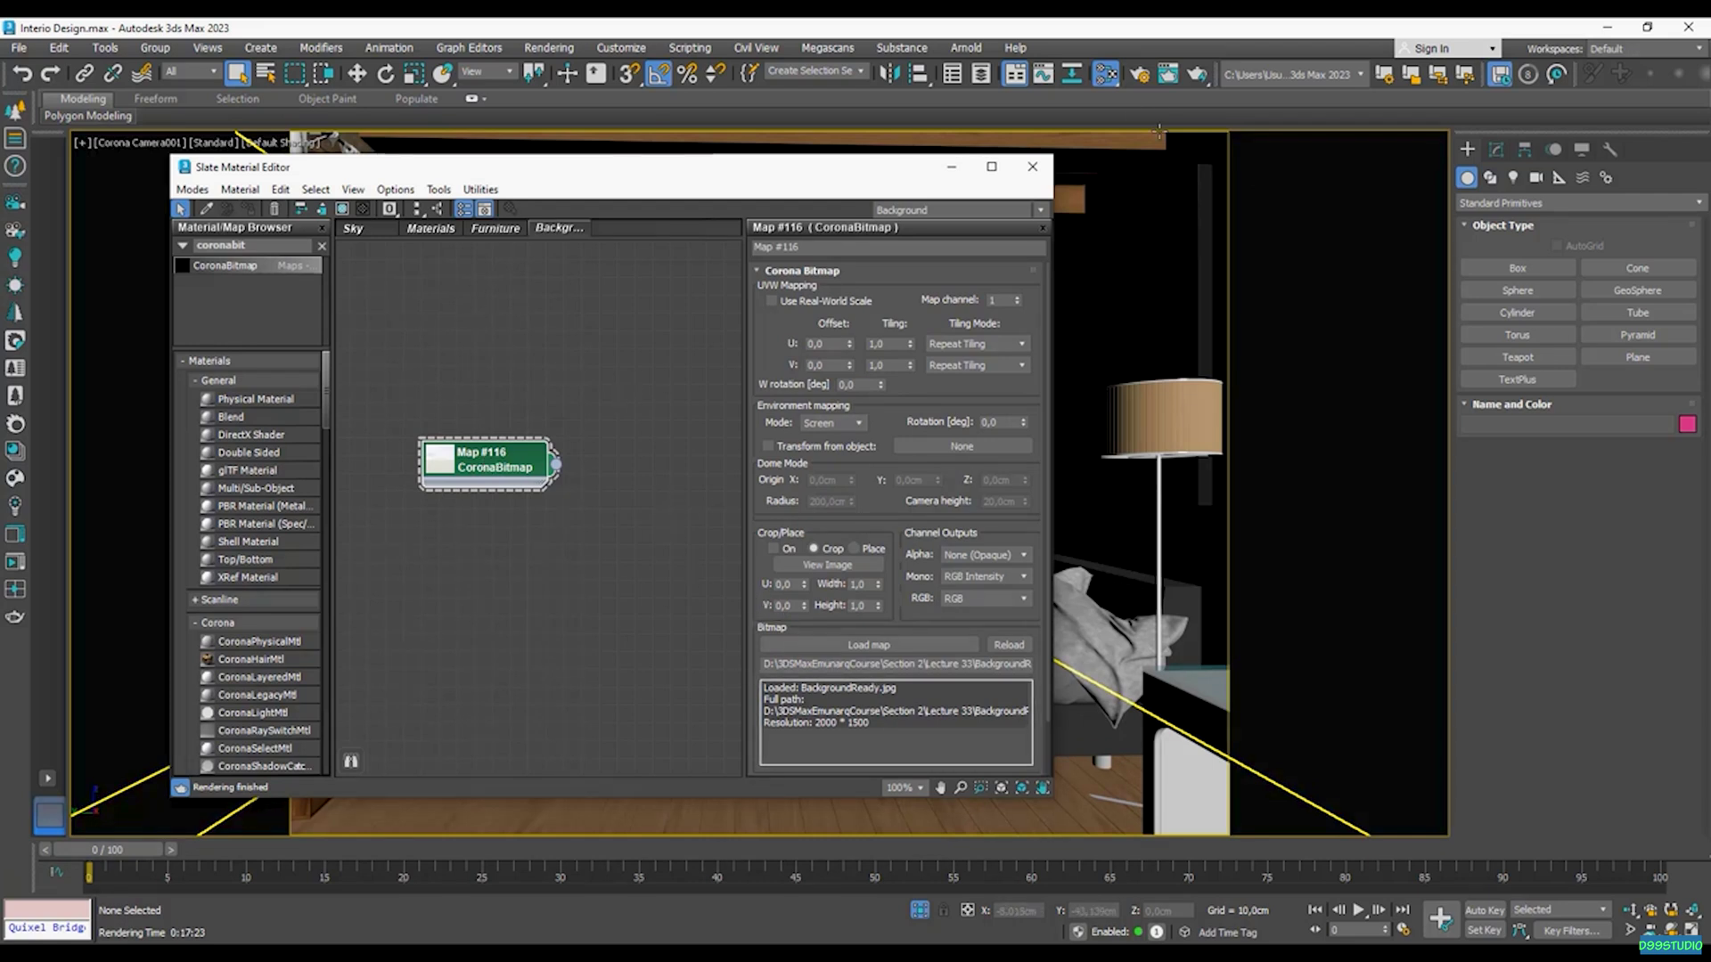
# Step: Show the Corona frame buffer beside the Slate Material Editor and expand its tone mapping settings
pyautogui.click(1139, 73)
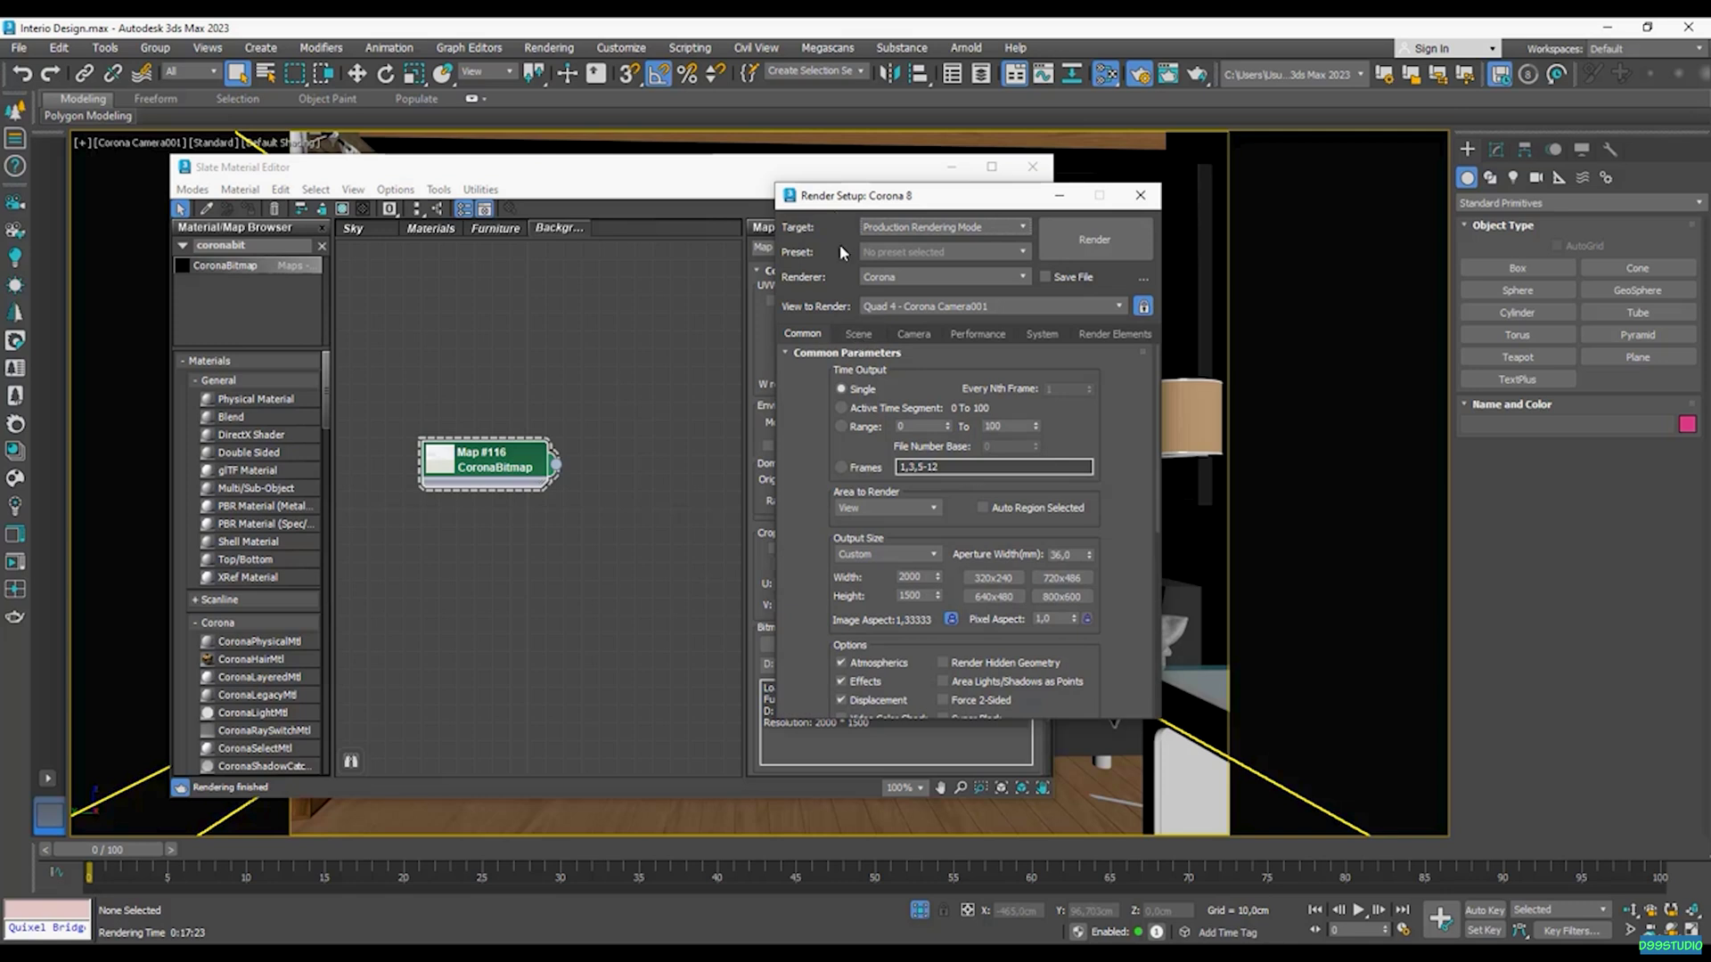
pyautogui.click(856, 335)
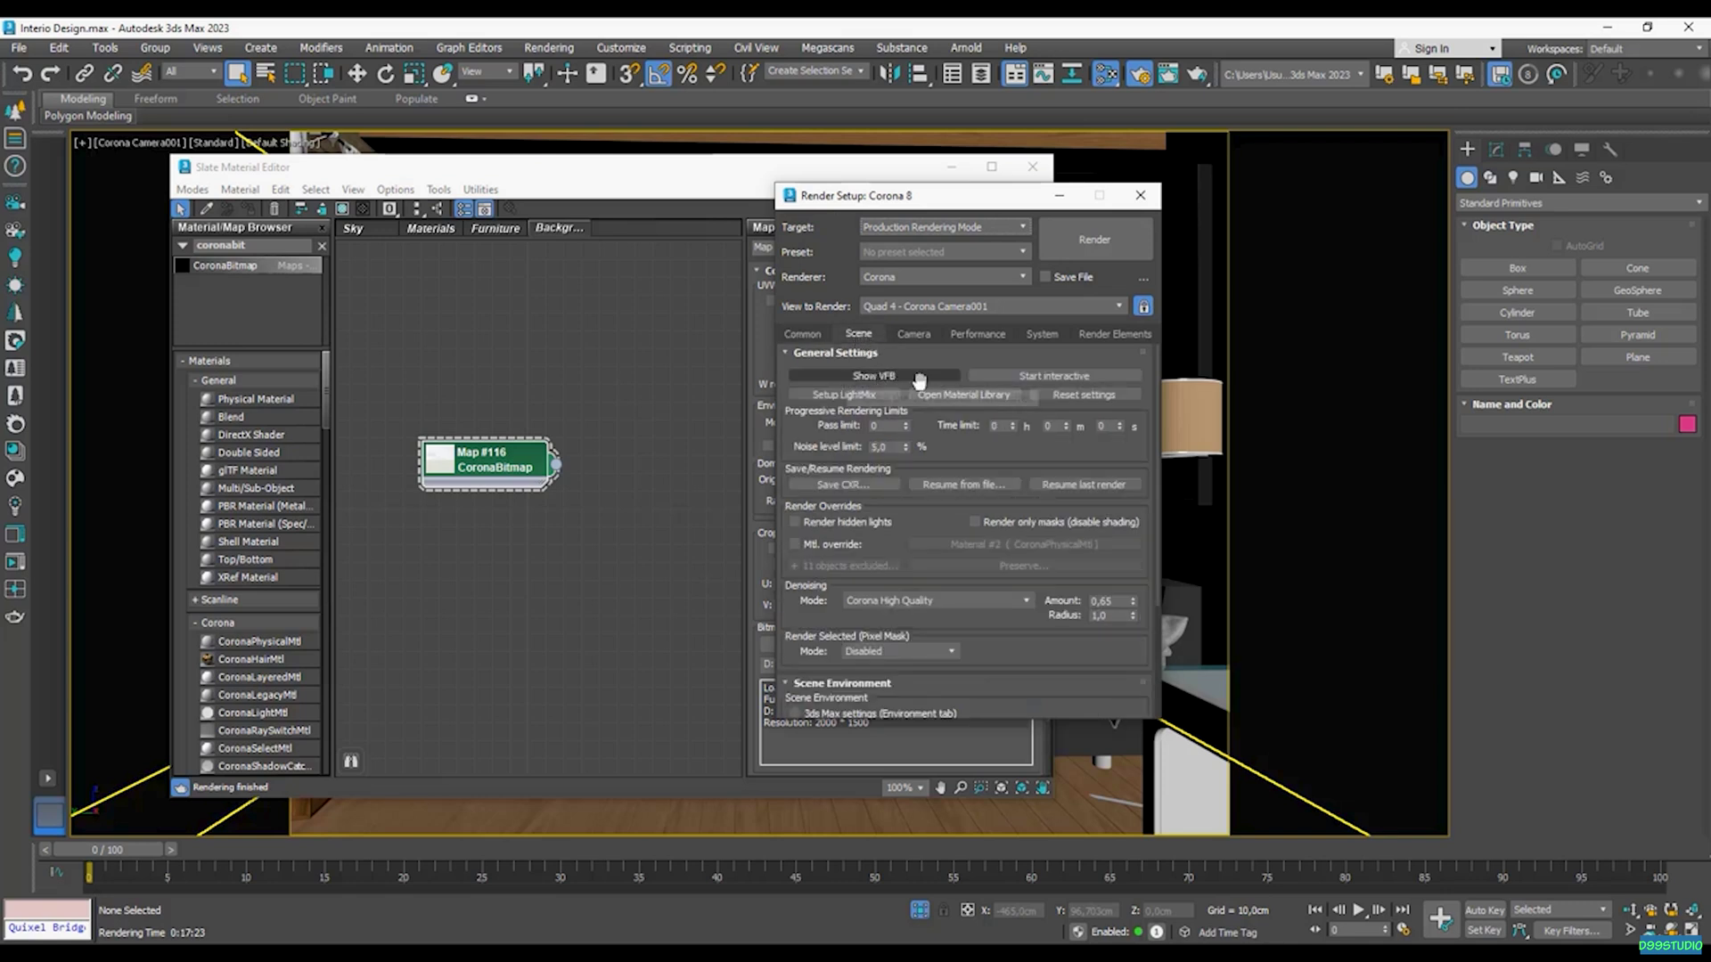
pyautogui.click(845, 377)
pyautogui.moveTo(1114, 113); pyautogui.dragTo(1194, 126)
pyautogui.click(1291, 169)
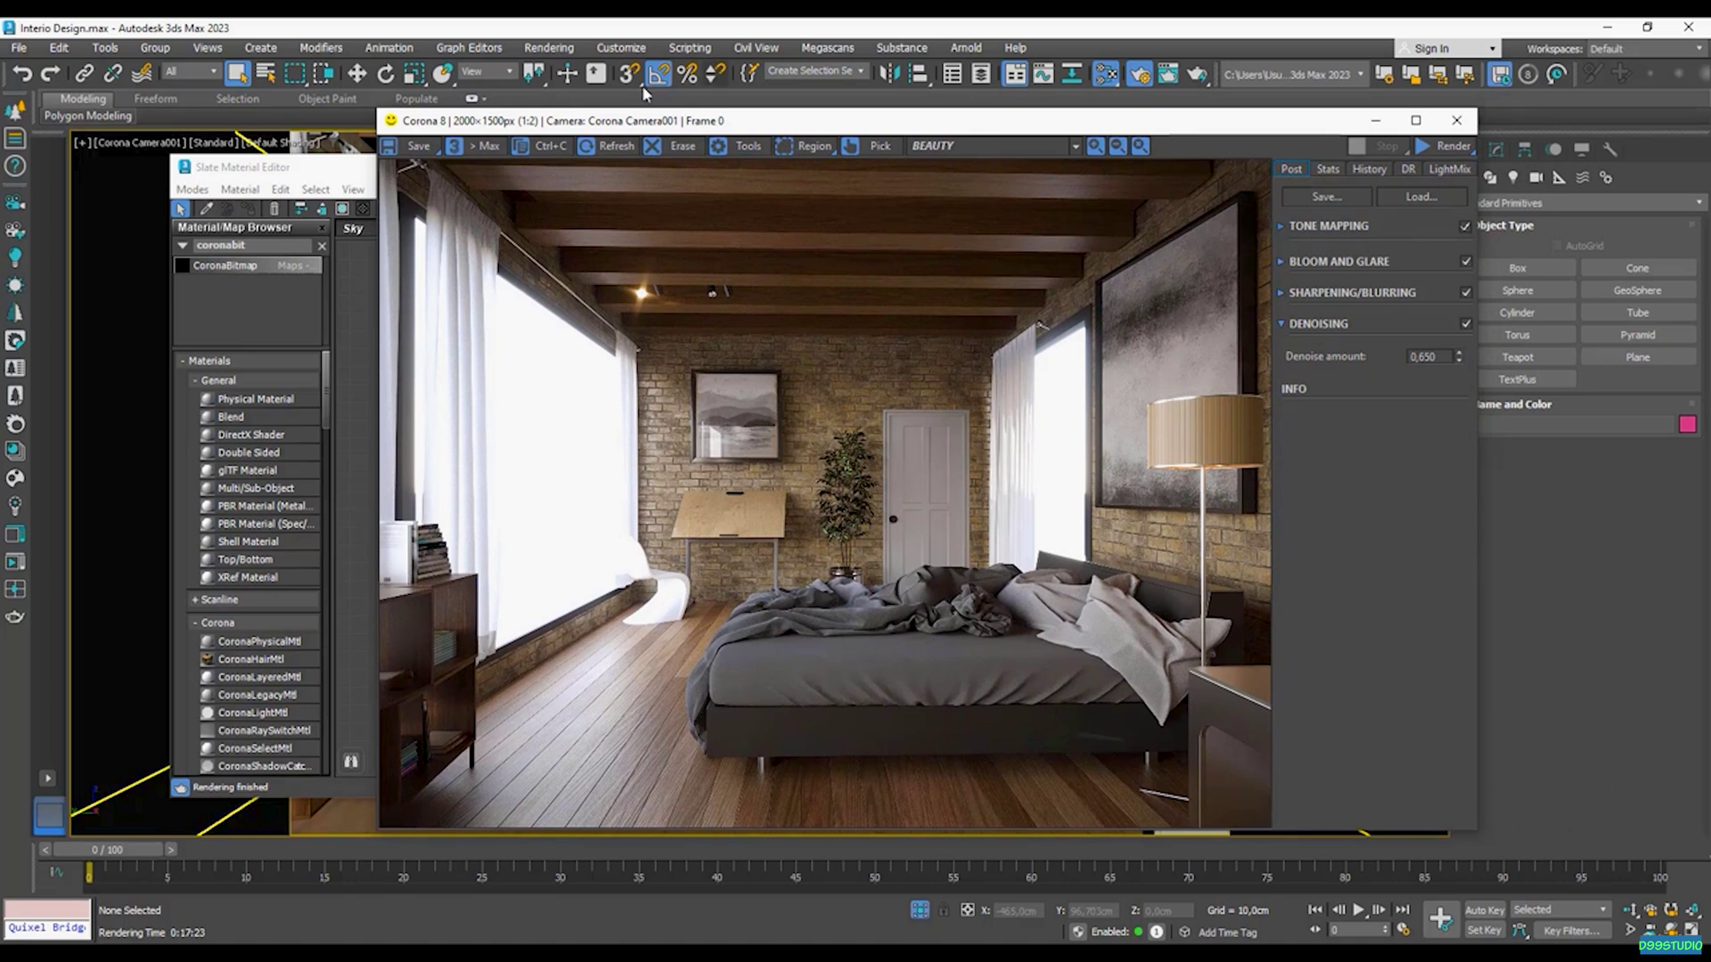
pyautogui.moveTo(309, 168); pyautogui.dragTo(14, 162)
pyautogui.moveTo(873, 109); pyautogui.dragTo(986, 106)
pyautogui.moveTo(221, 469); pyautogui.dragTo(274, 469)
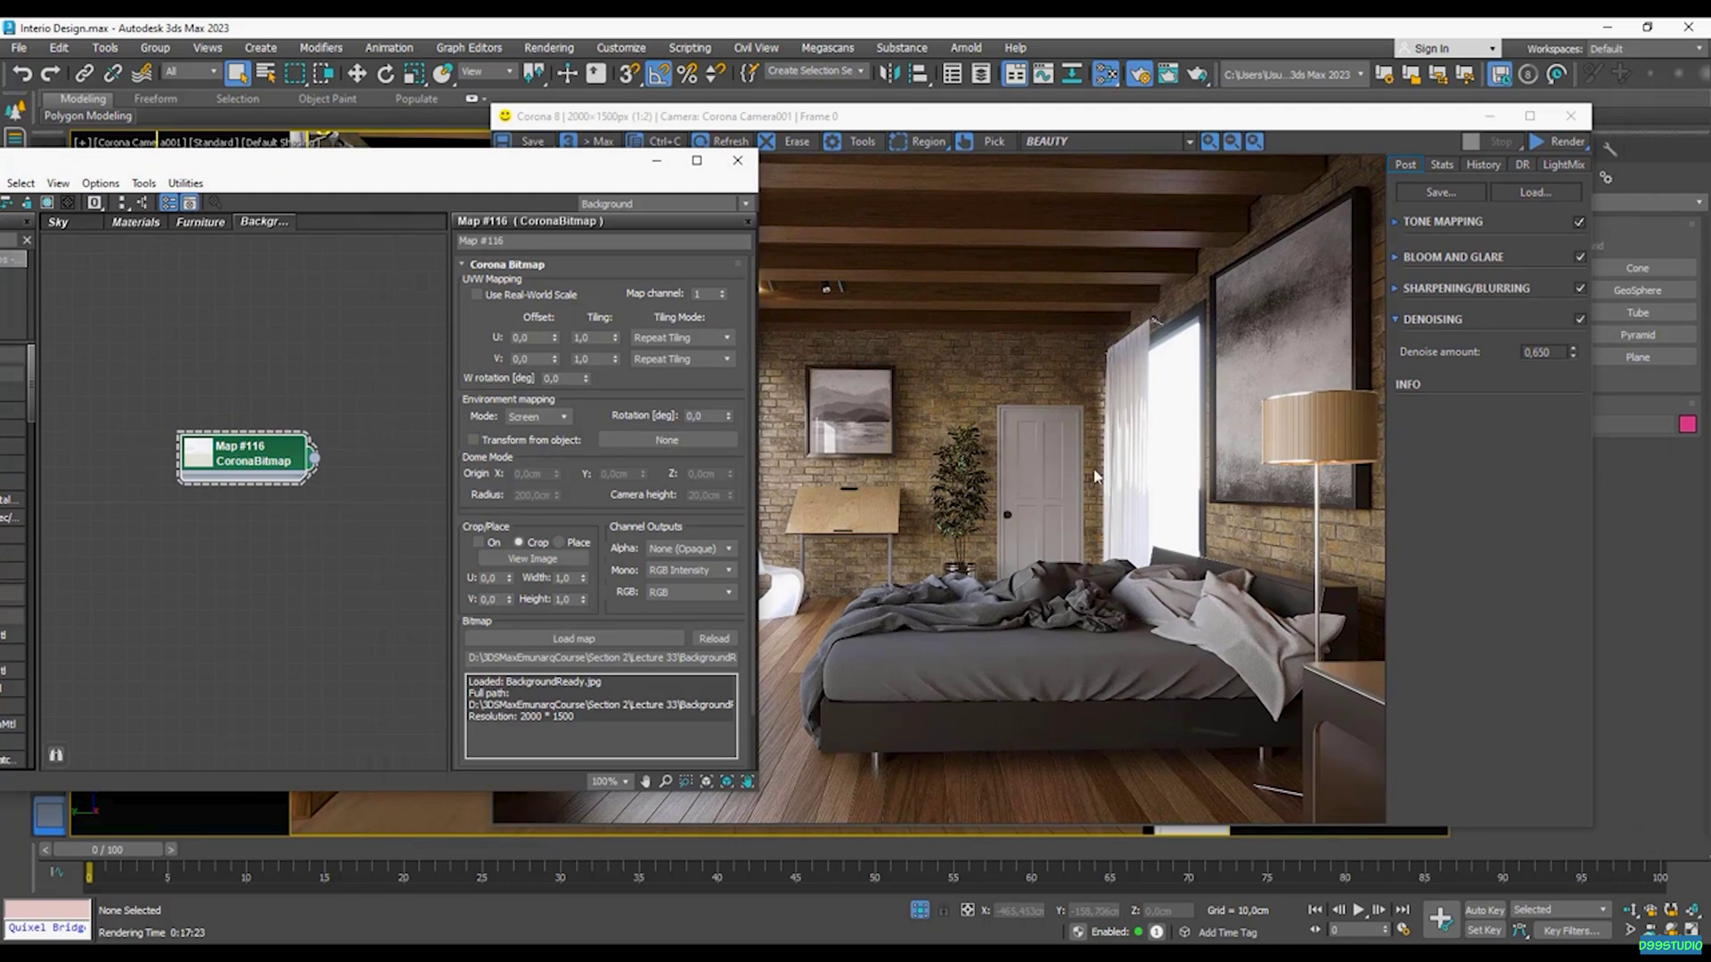
pyautogui.moveTo(1059, 117); pyautogui.dragTo(1220, 102)
pyautogui.moveTo(1341, 111); pyautogui.dragTo(1220, 113)
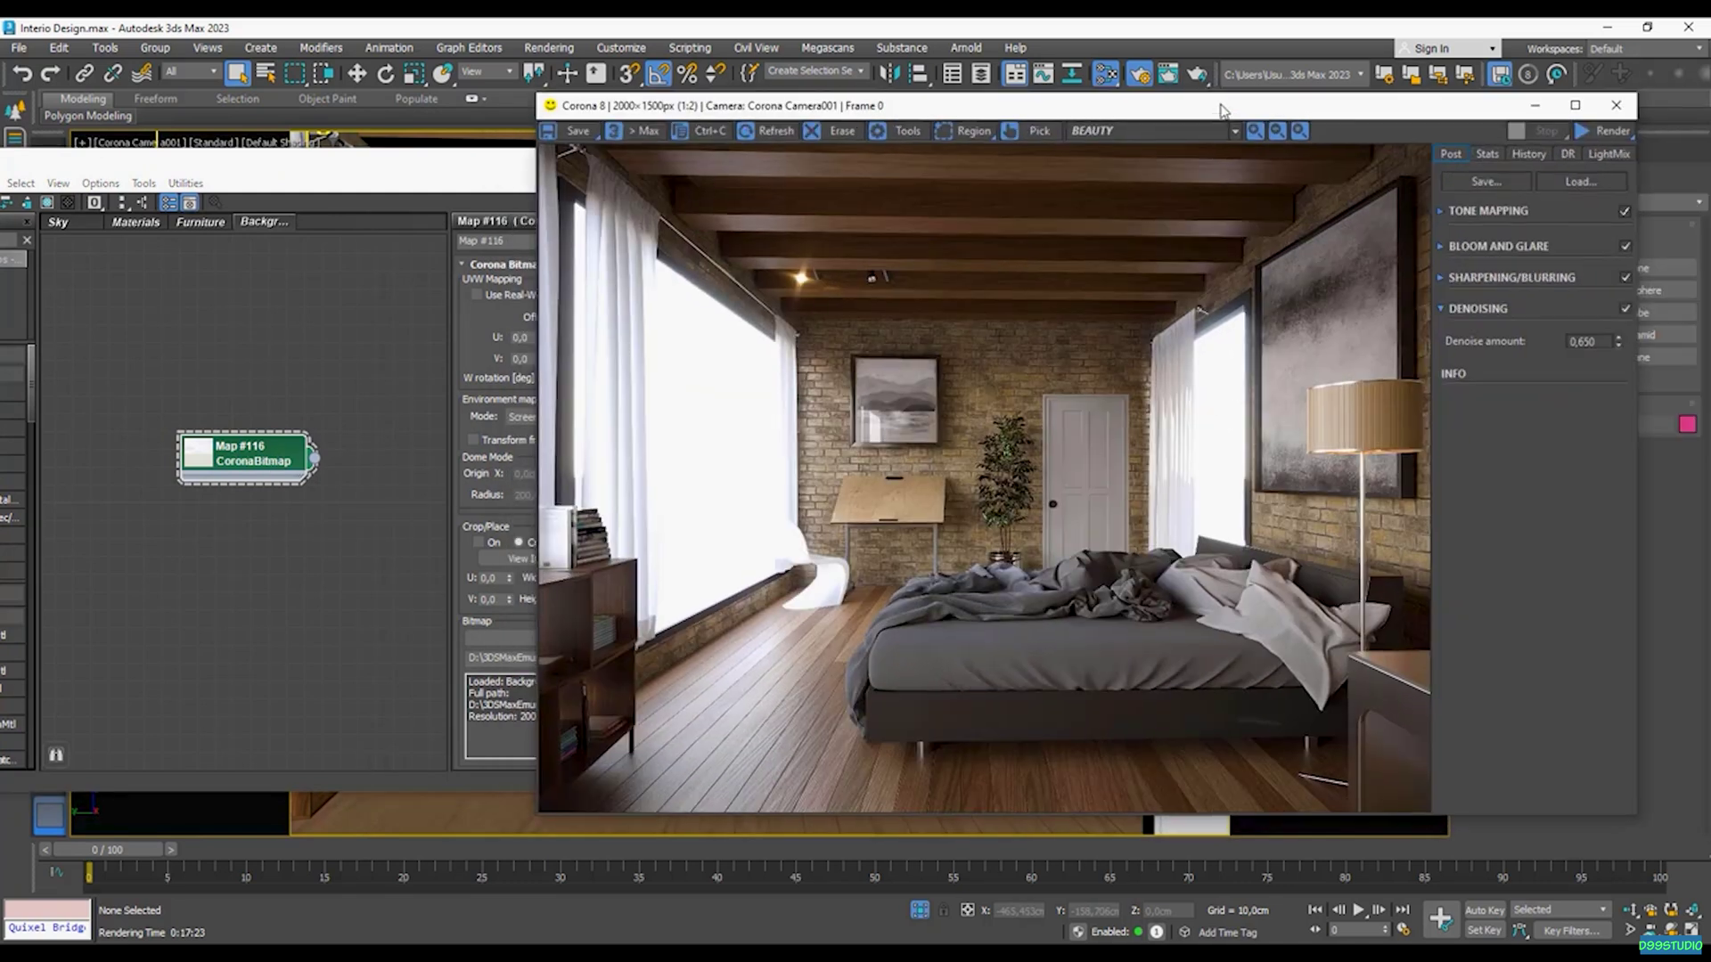
pyautogui.click(1438, 207)
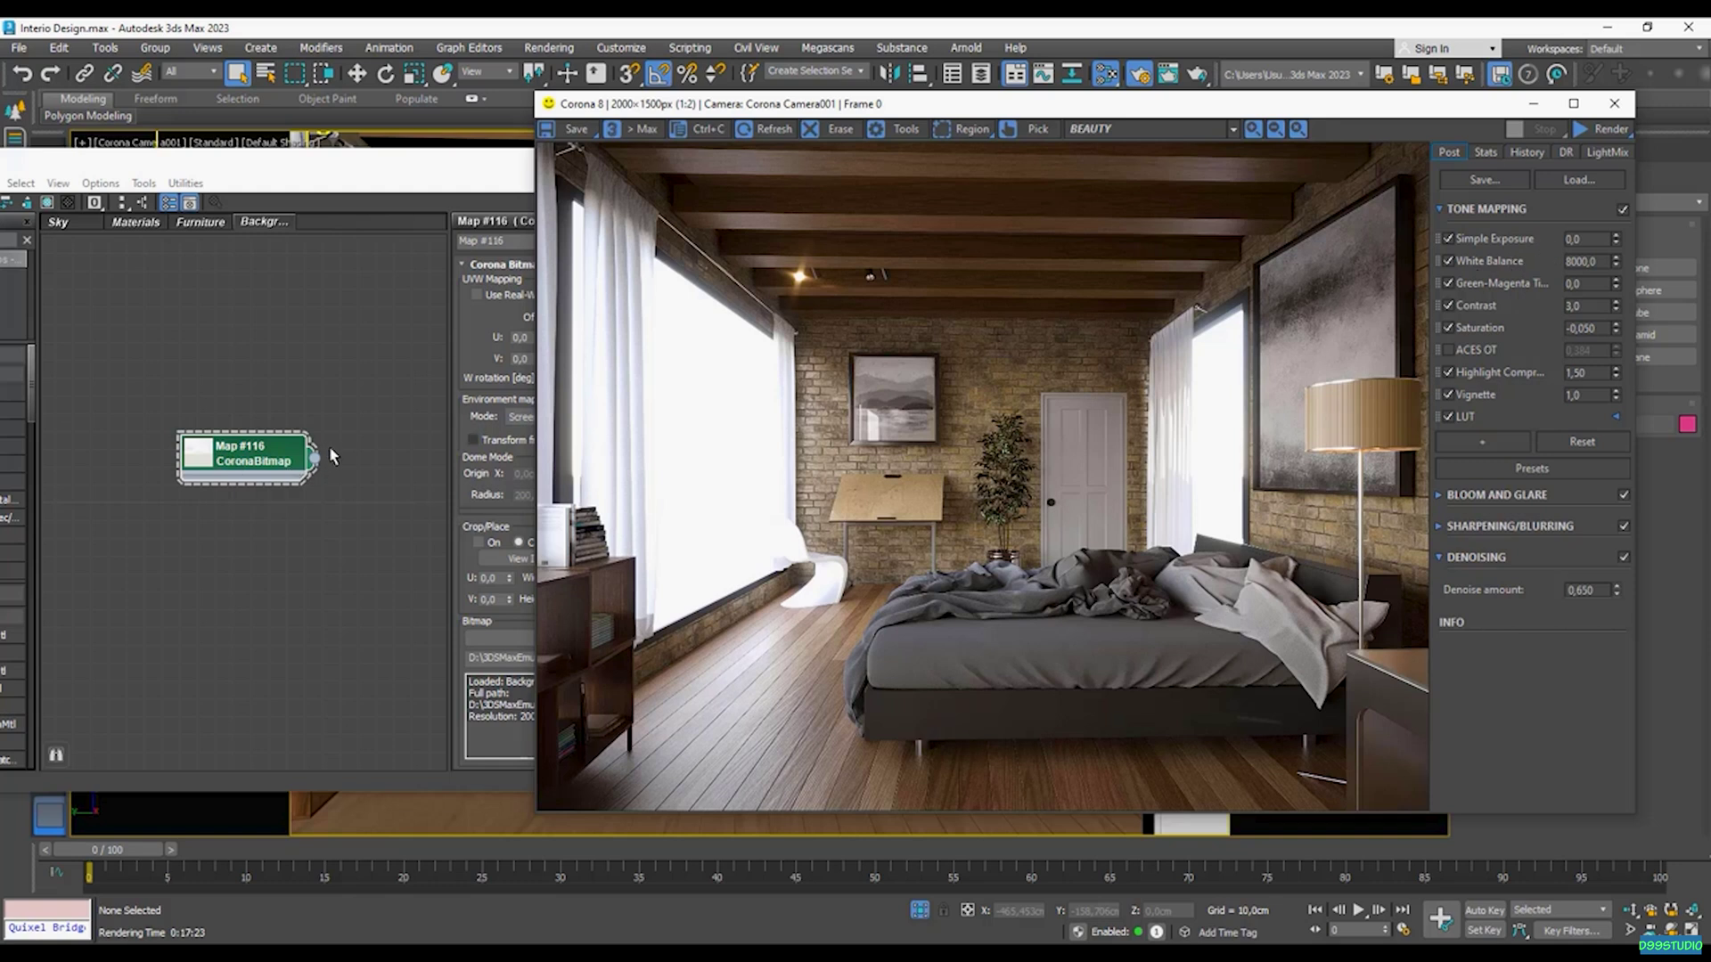
# Step: Add a CoronaTonemapControl map beside the bitmap and turn off its Exposure and Tone mapping options
pyautogui.moveTo(389, 169); pyautogui.dragTo(518, 158)
pyautogui.moveTo(392, 458); pyautogui.dragTo(375, 458)
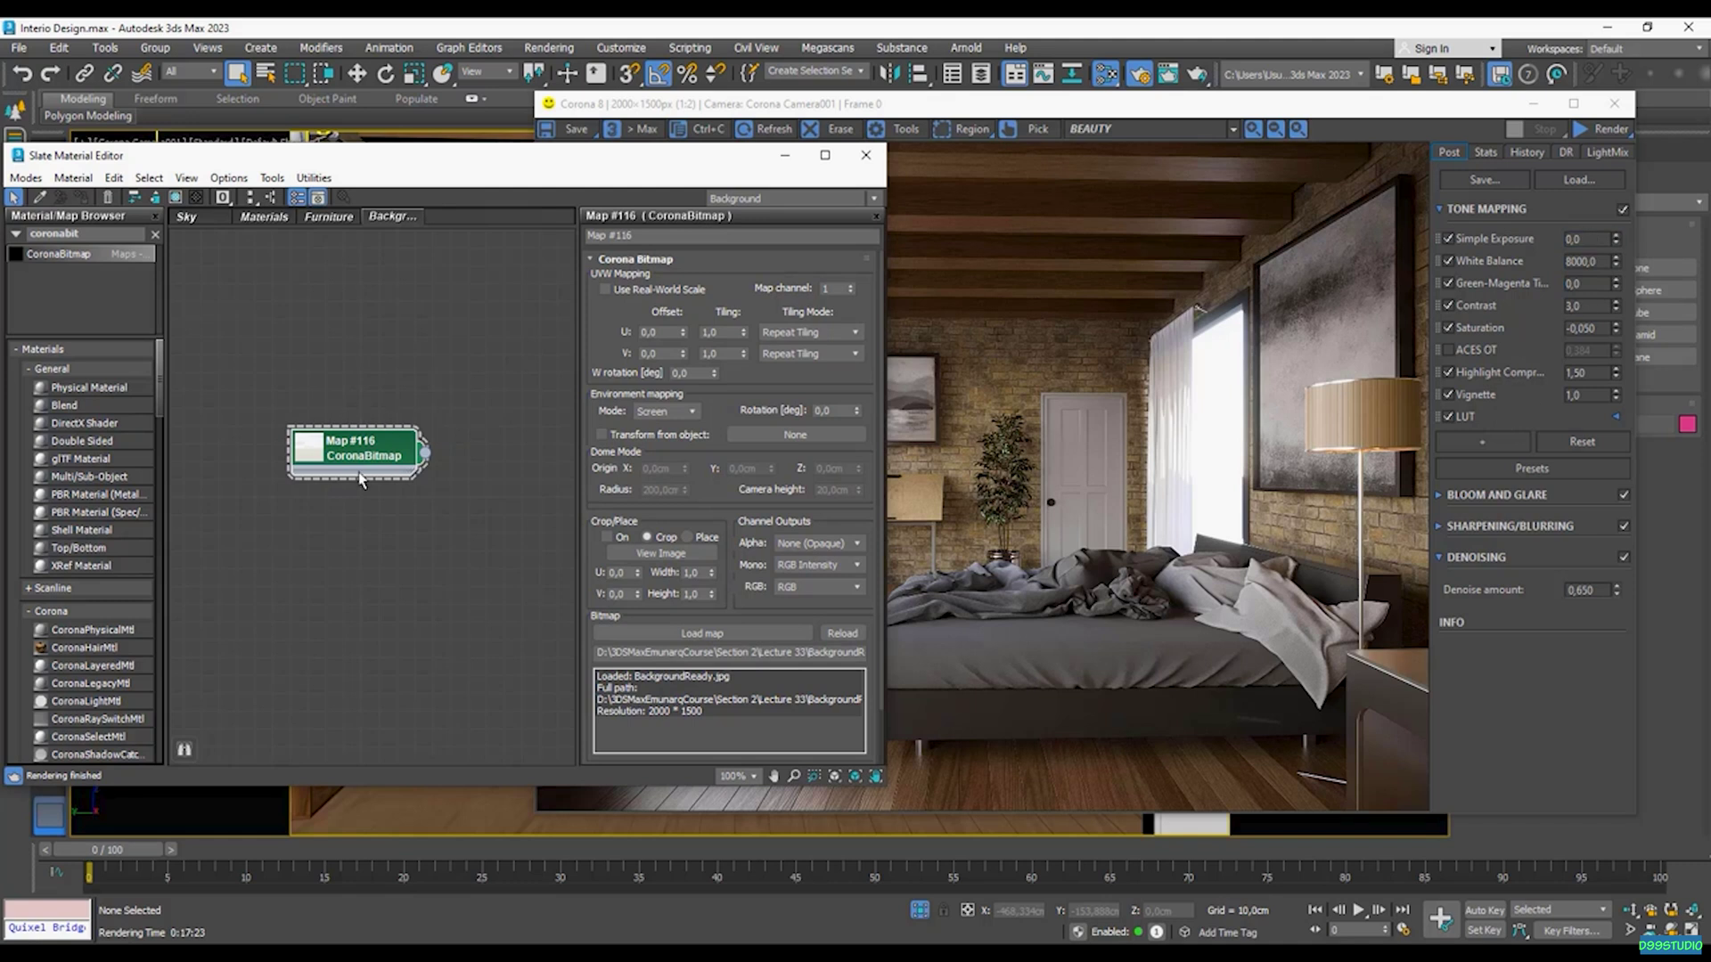
pyautogui.doubleClick(71, 234)
pyautogui.write('coronatone')
pyautogui.moveTo(47, 260); pyautogui.dragTo(492, 352)
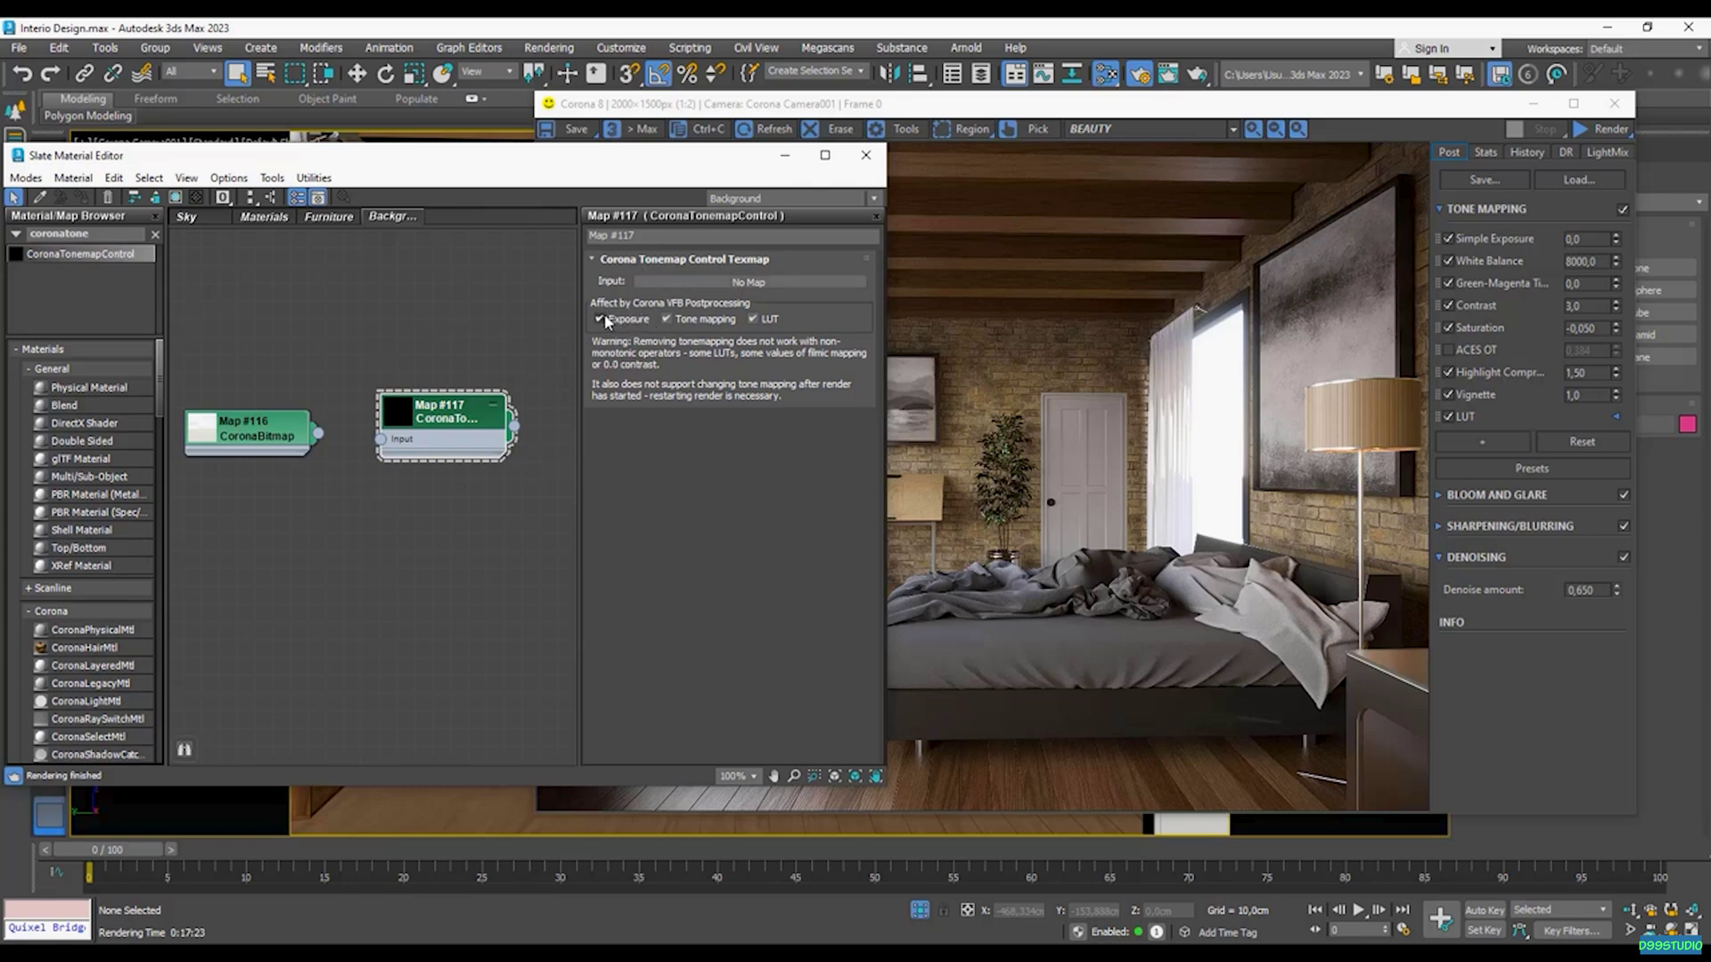
pyautogui.click(667, 318)
pyautogui.click(600, 318)
# Step: Preview the CoronaBitmap's background image and connect the bitmap to the CoronaTonemapControl's Input
pyautogui.moveTo(246, 436); pyautogui.dragTo(263, 439)
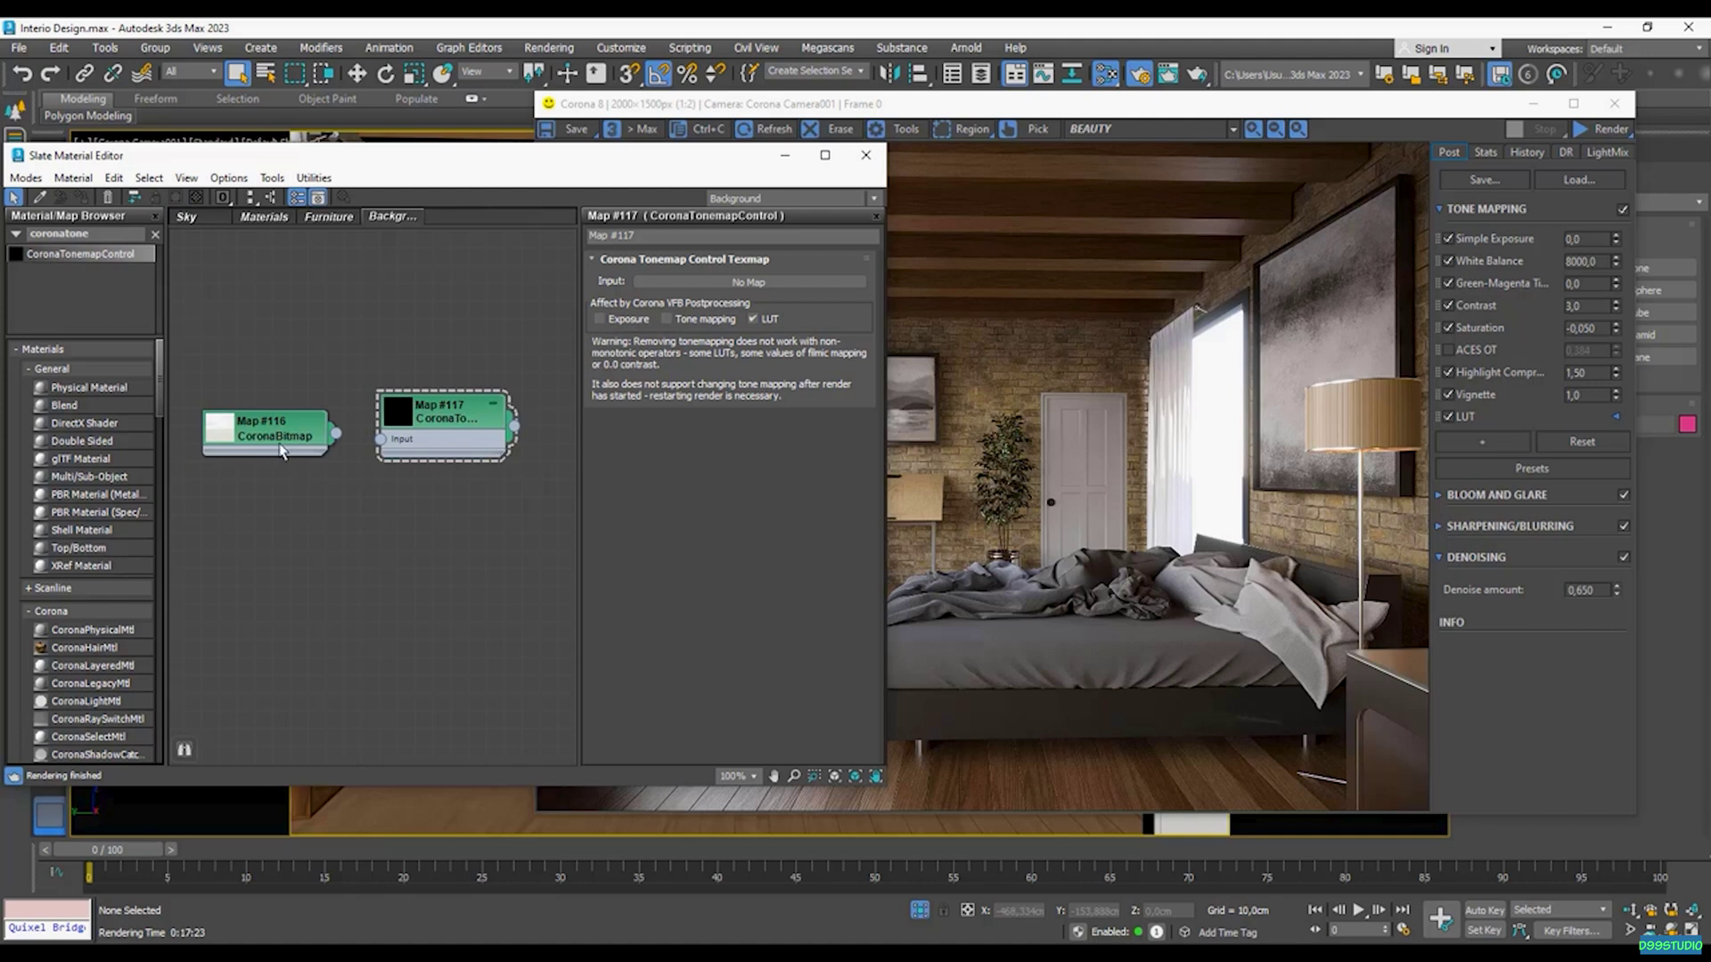
pyautogui.rightClick(283, 428)
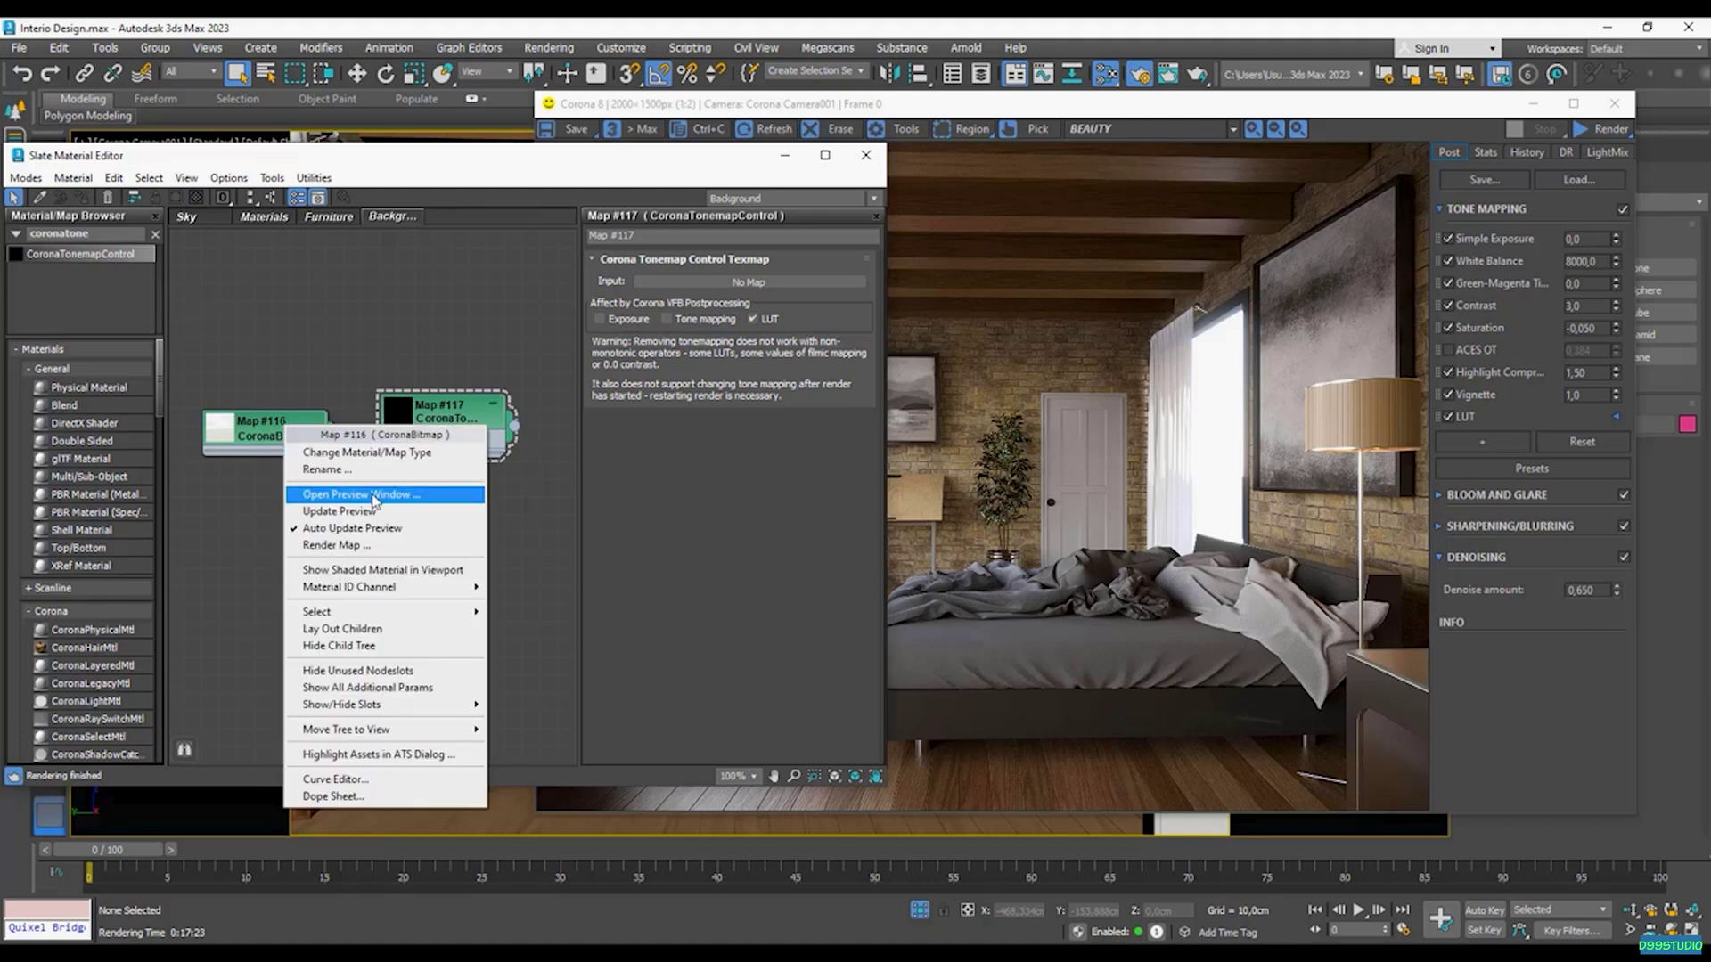
pyautogui.click(379, 497)
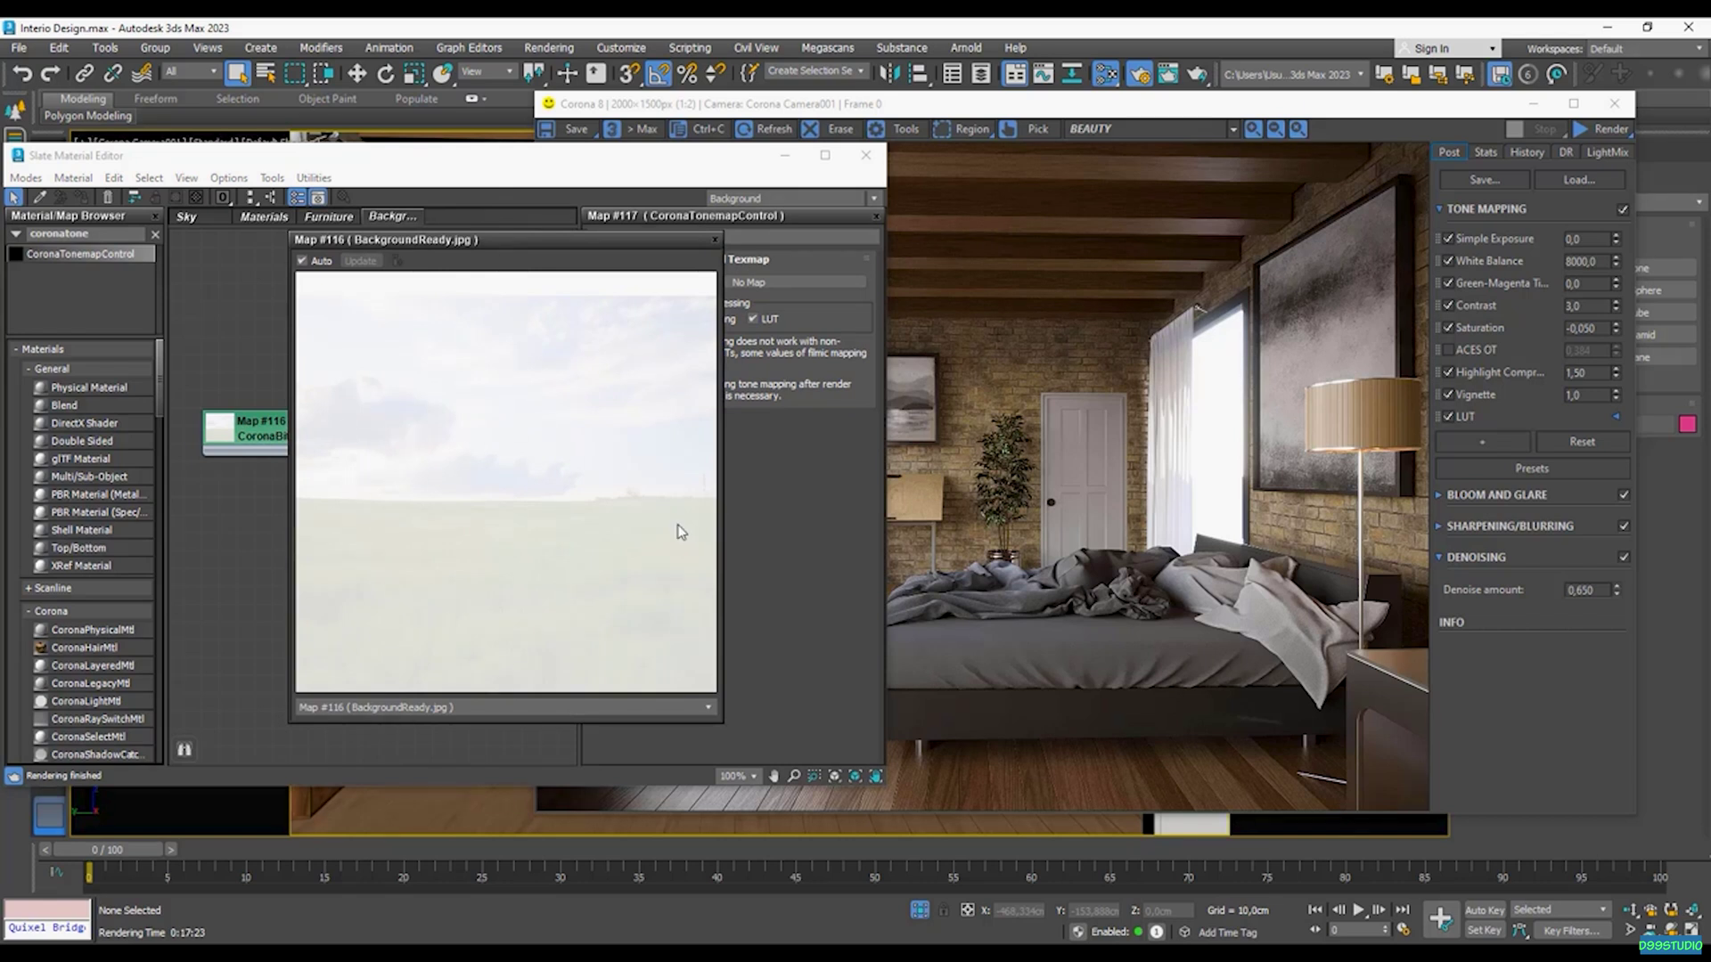
pyautogui.click(715, 239)
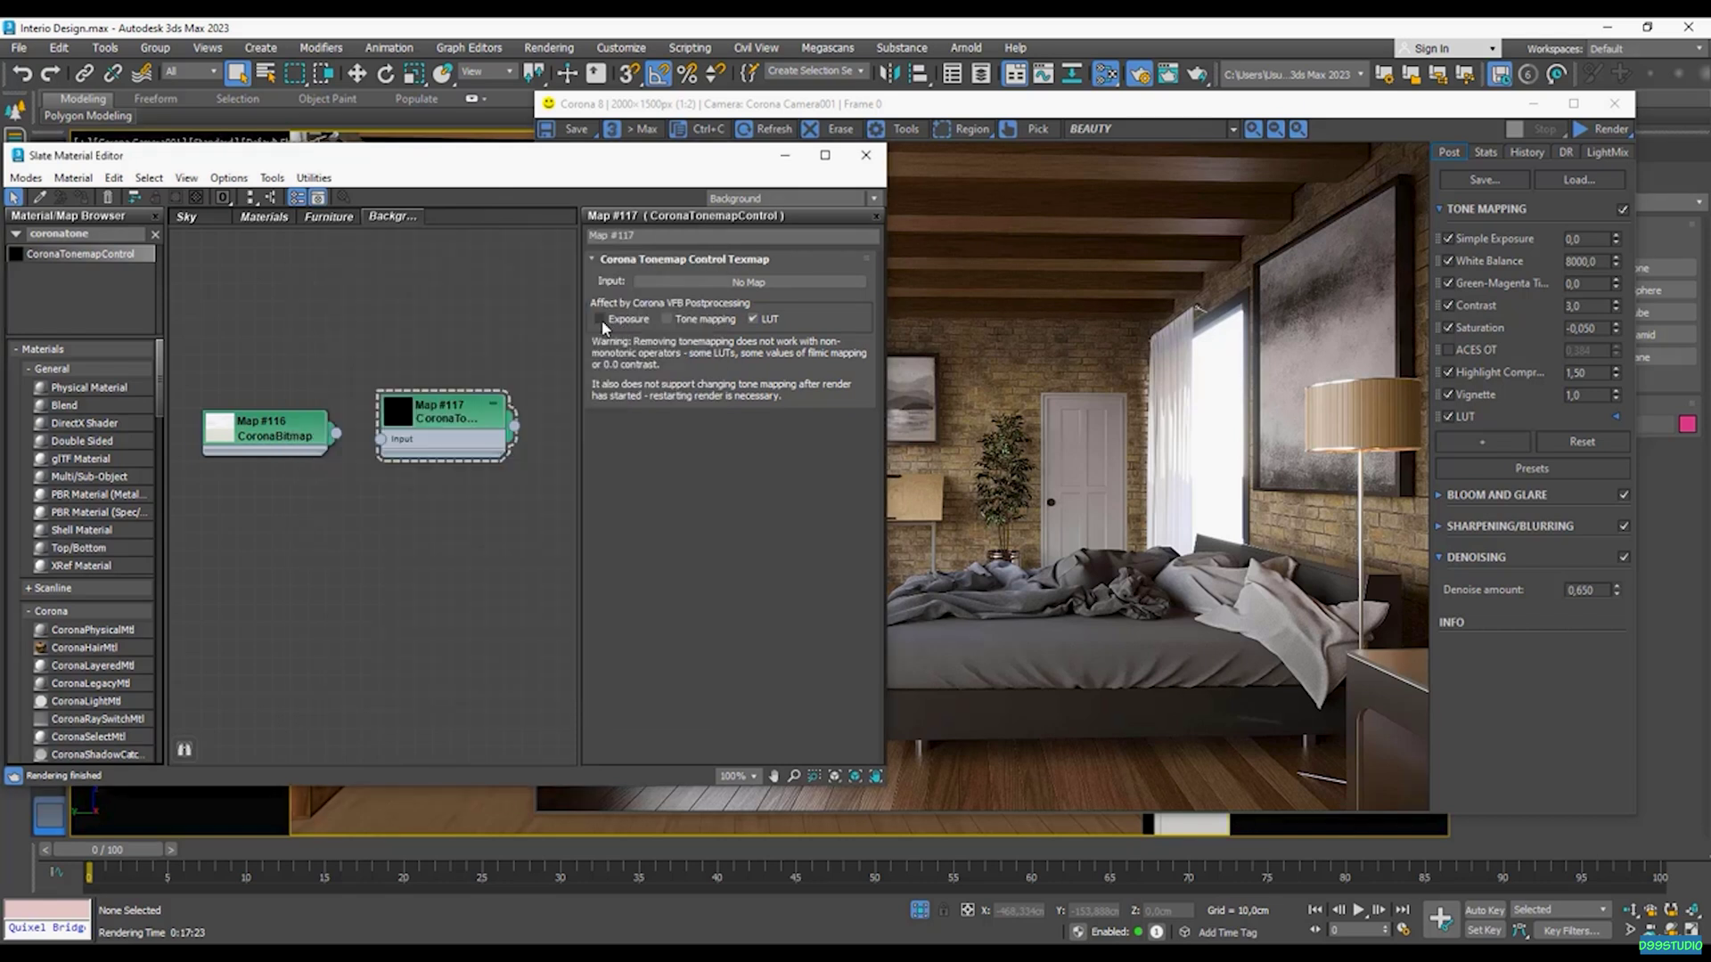
pyautogui.click(263, 443)
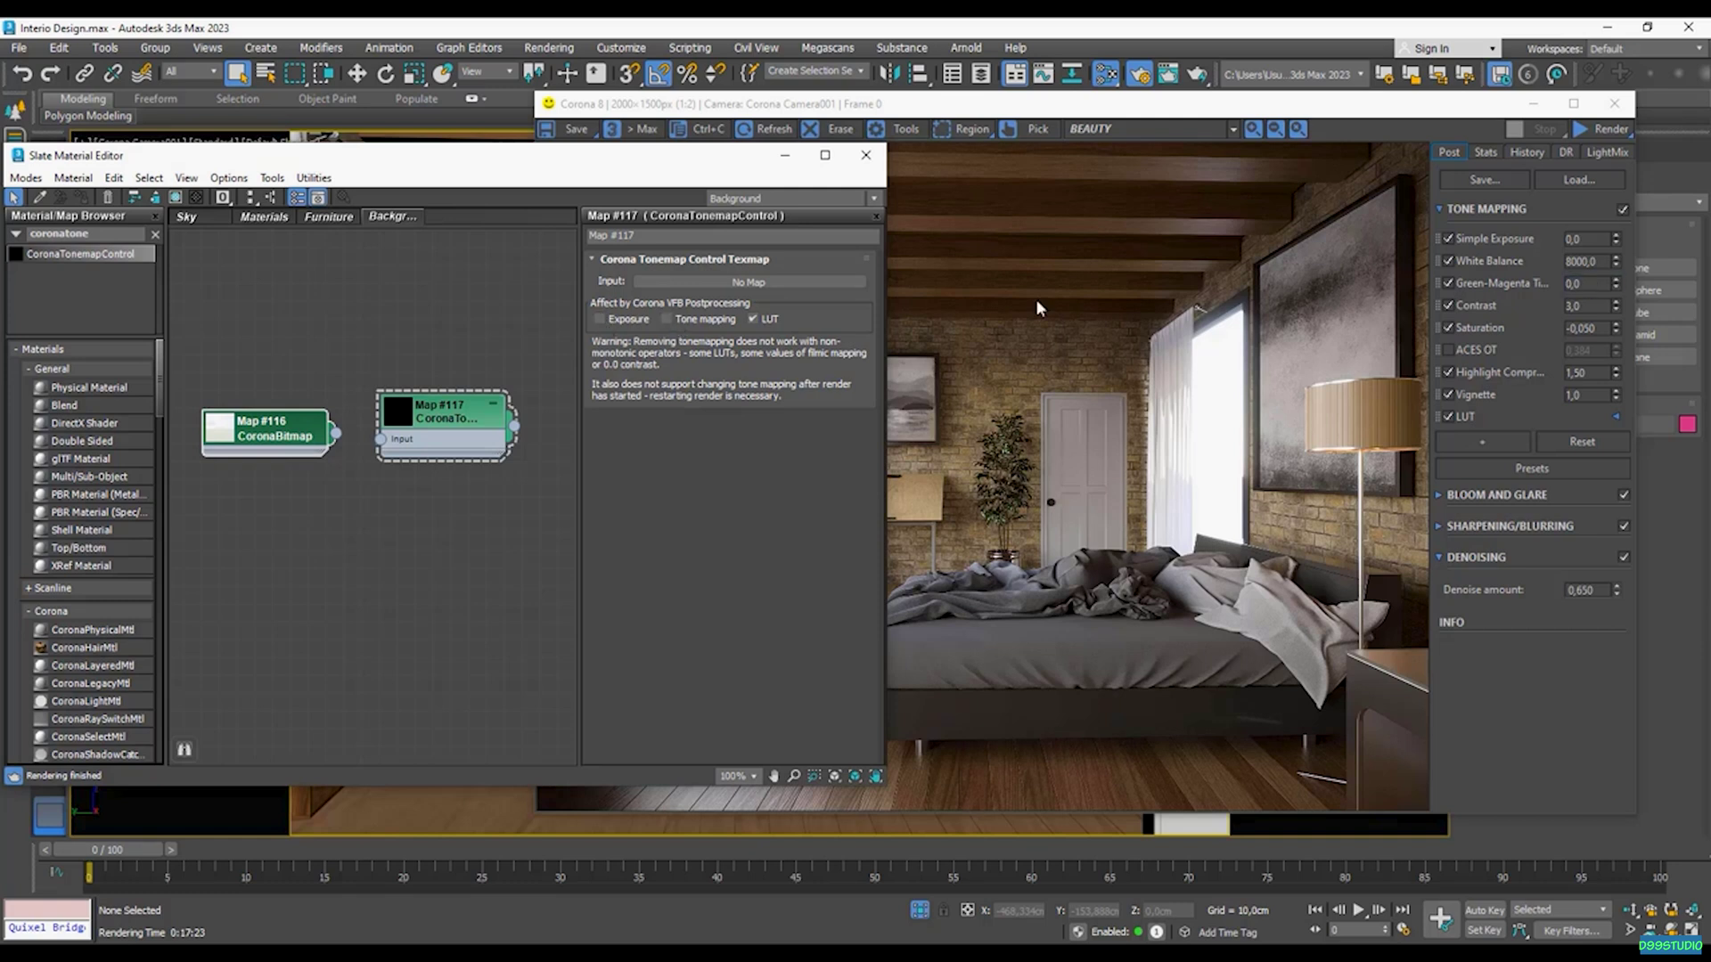
pyautogui.moveTo(335, 434); pyautogui.dragTo(380, 443)
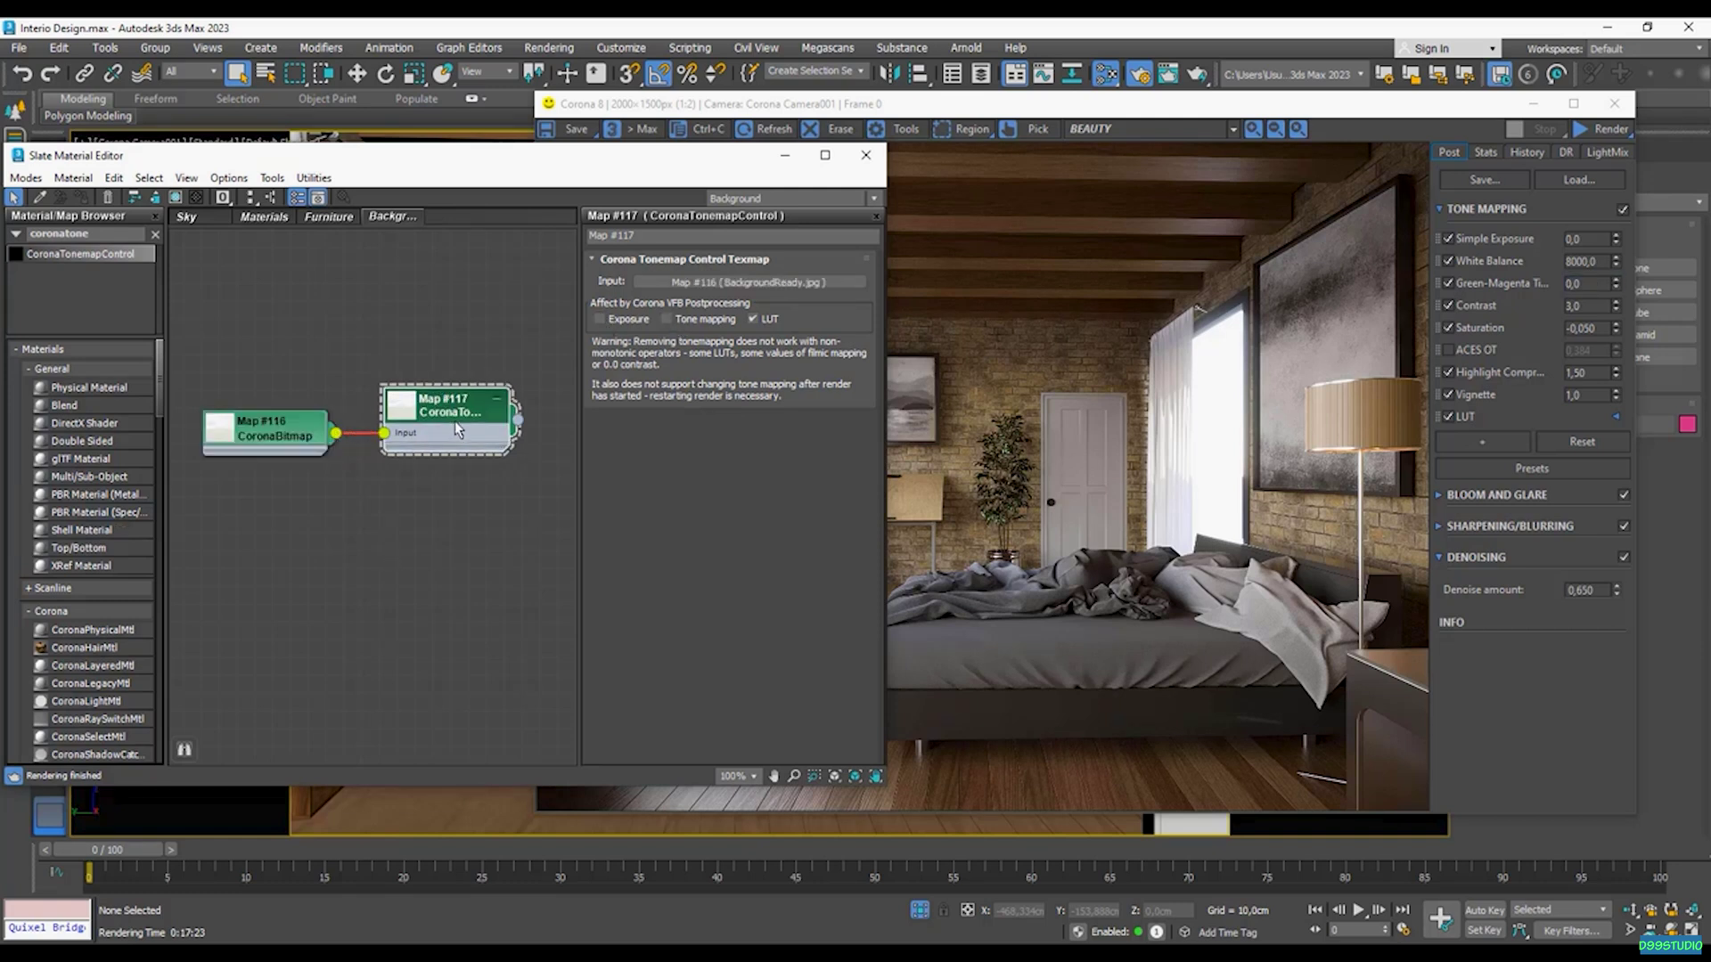
# Step: Close the Corona frame buffer and bring up the Scene Environment overrides in the Corona render settings
pyautogui.moveTo(522, 163); pyautogui.dragTo(324, 172)
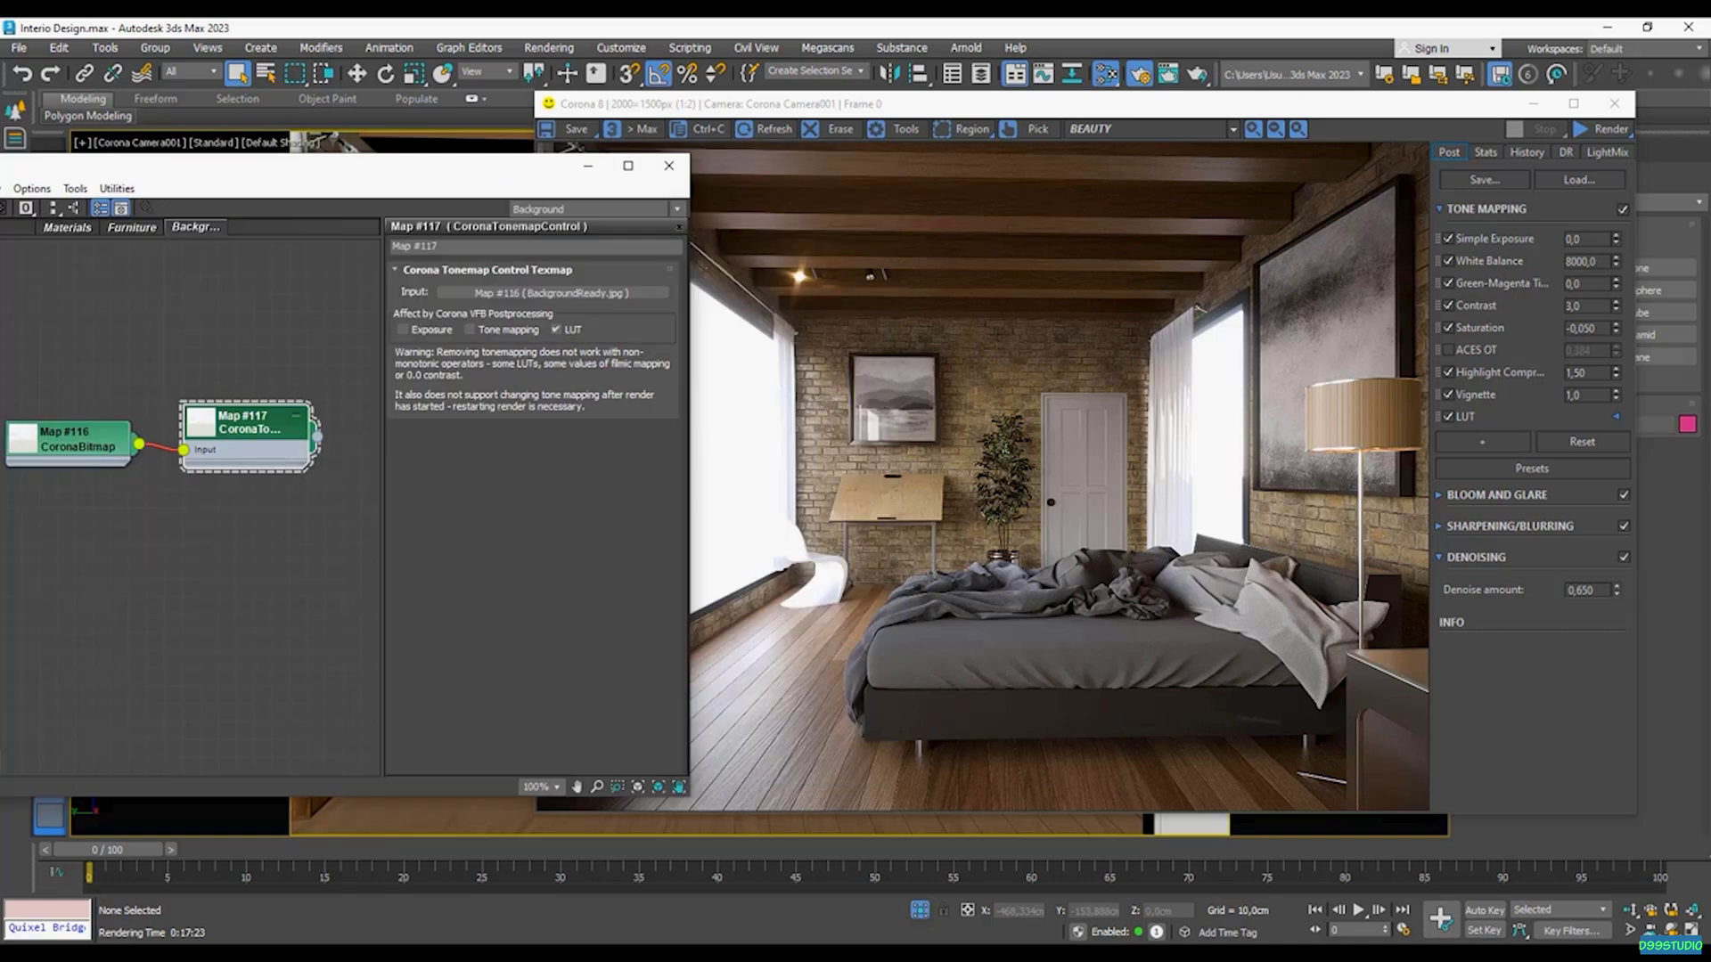
pyautogui.click(1616, 106)
pyautogui.moveTo(922, 198); pyautogui.dragTo(1081, 166)
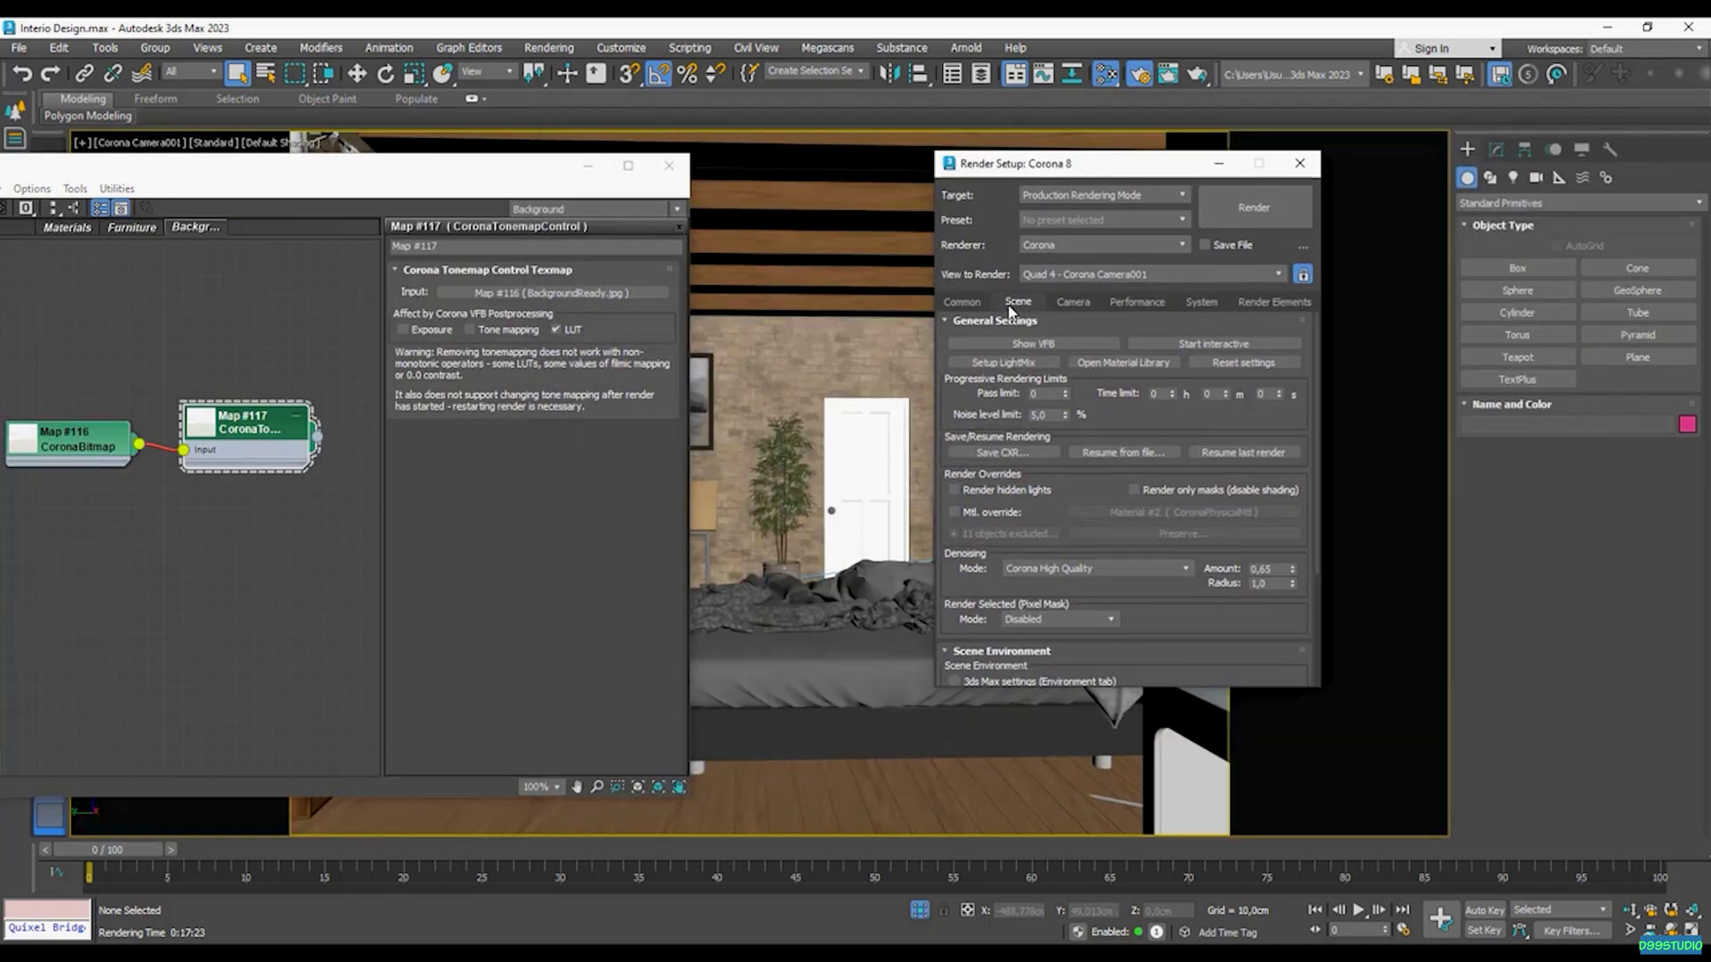
pyautogui.moveTo(988, 545); pyautogui.dragTo(995, 344)
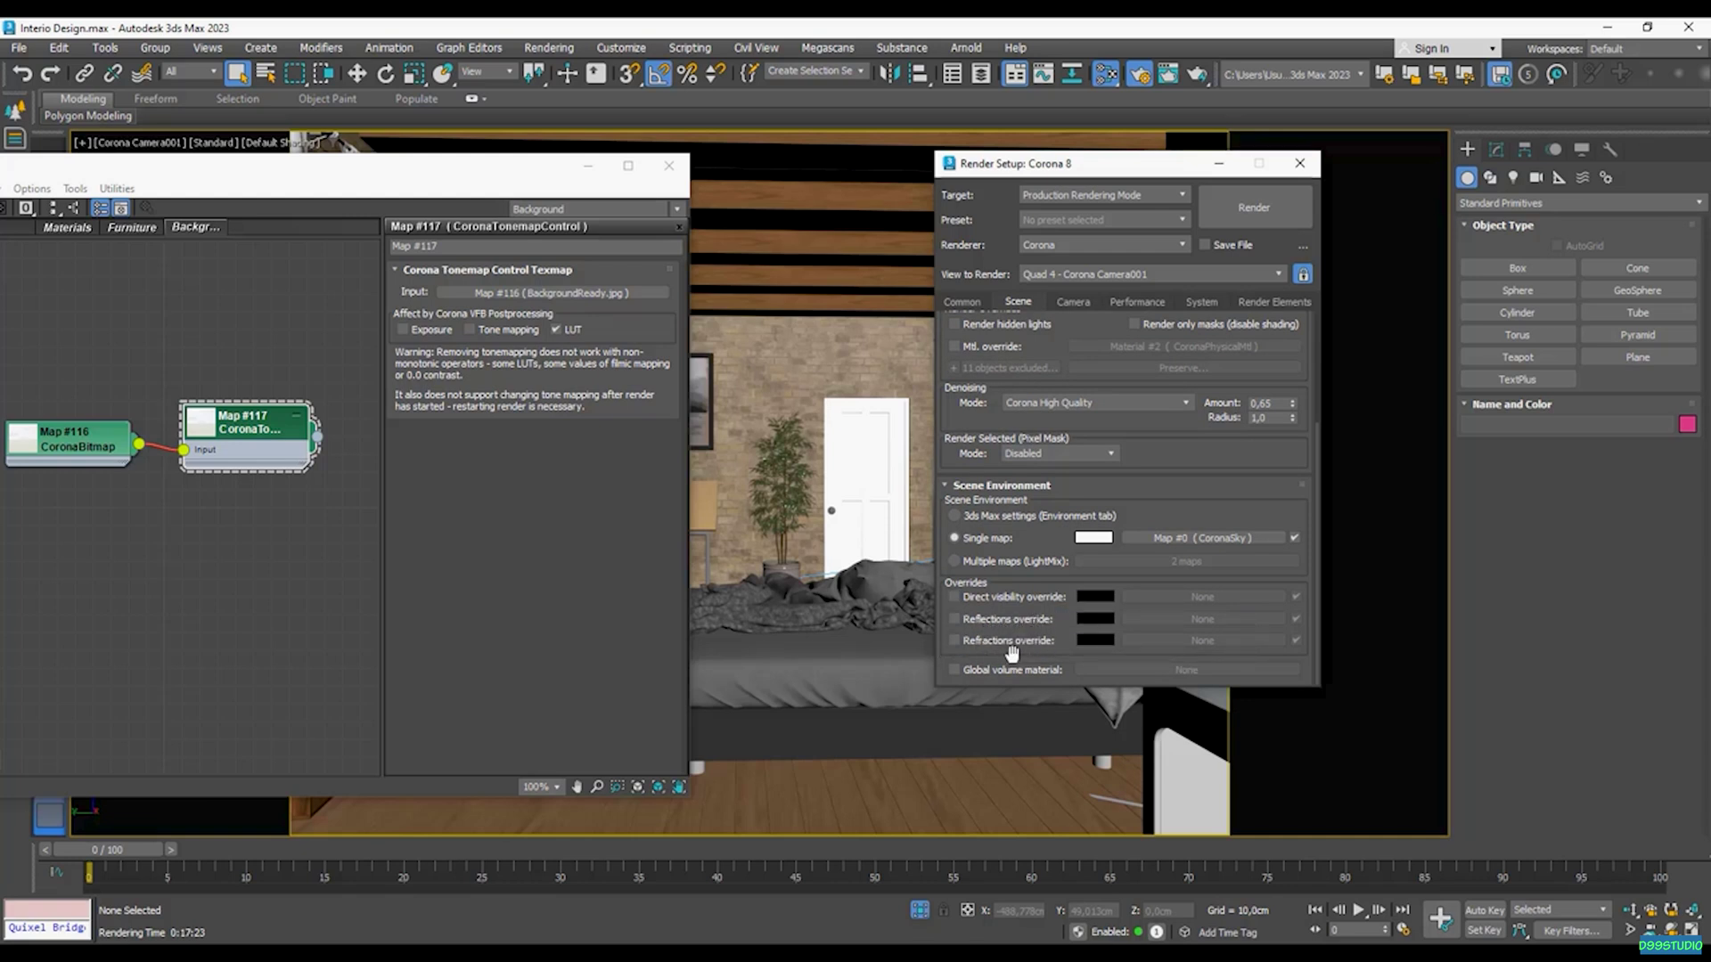
# Step: Enable the Refractions override in Scene Environment and assign the CoronaTonemapControl map to it as an instance
pyautogui.moveTo(164, 171); pyautogui.dragTo(954, 156)
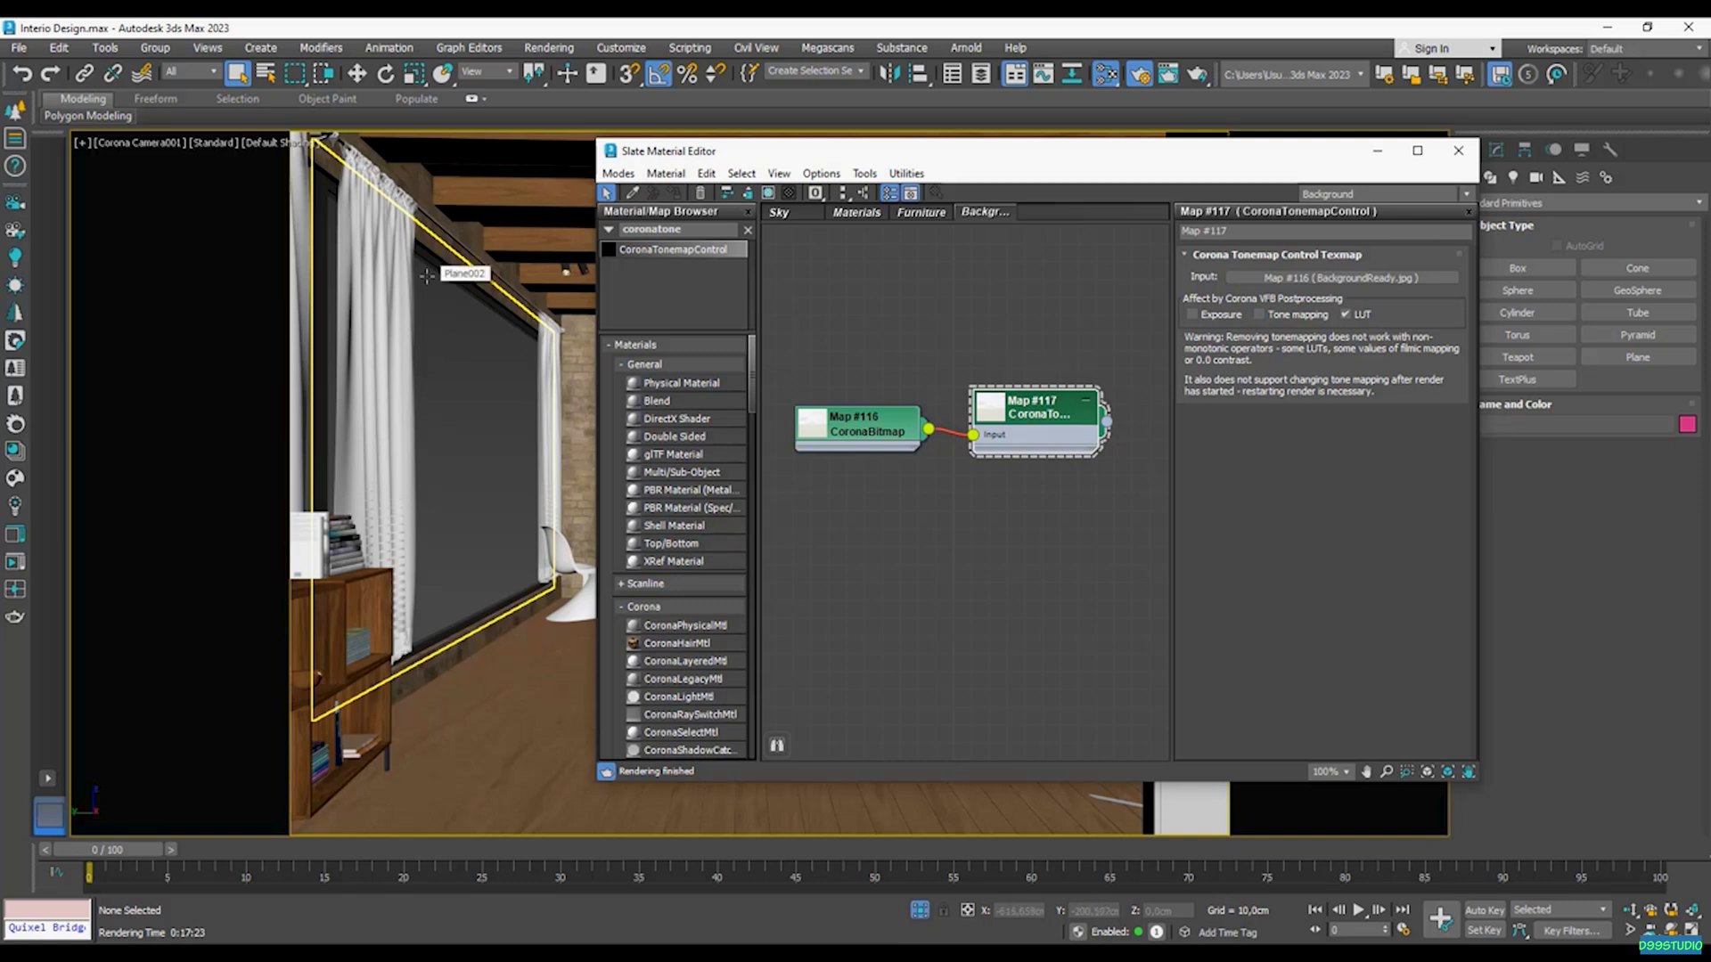
pyautogui.moveTo(1079, 158); pyautogui.dragTo(508, 160)
pyautogui.click(955, 640)
pyautogui.moveTo(535, 423); pyautogui.dragTo(1204, 641)
pyautogui.moveTo(1125, 357); pyautogui.dragTo(752, 378)
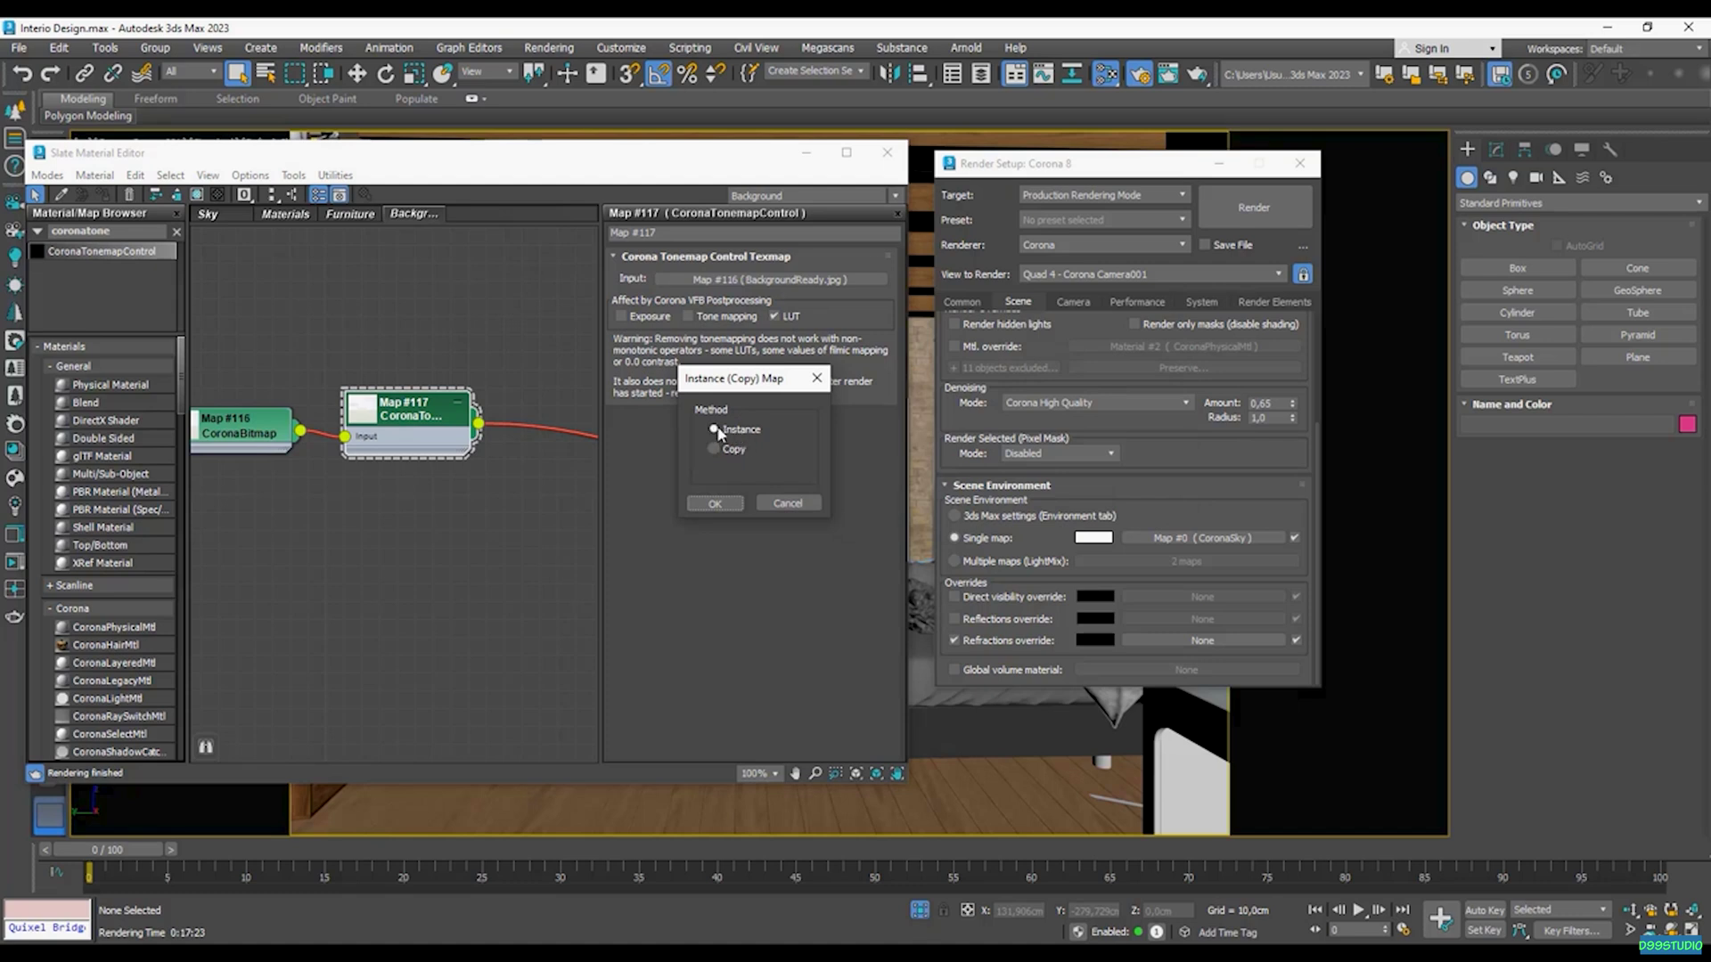
pyautogui.click(715, 503)
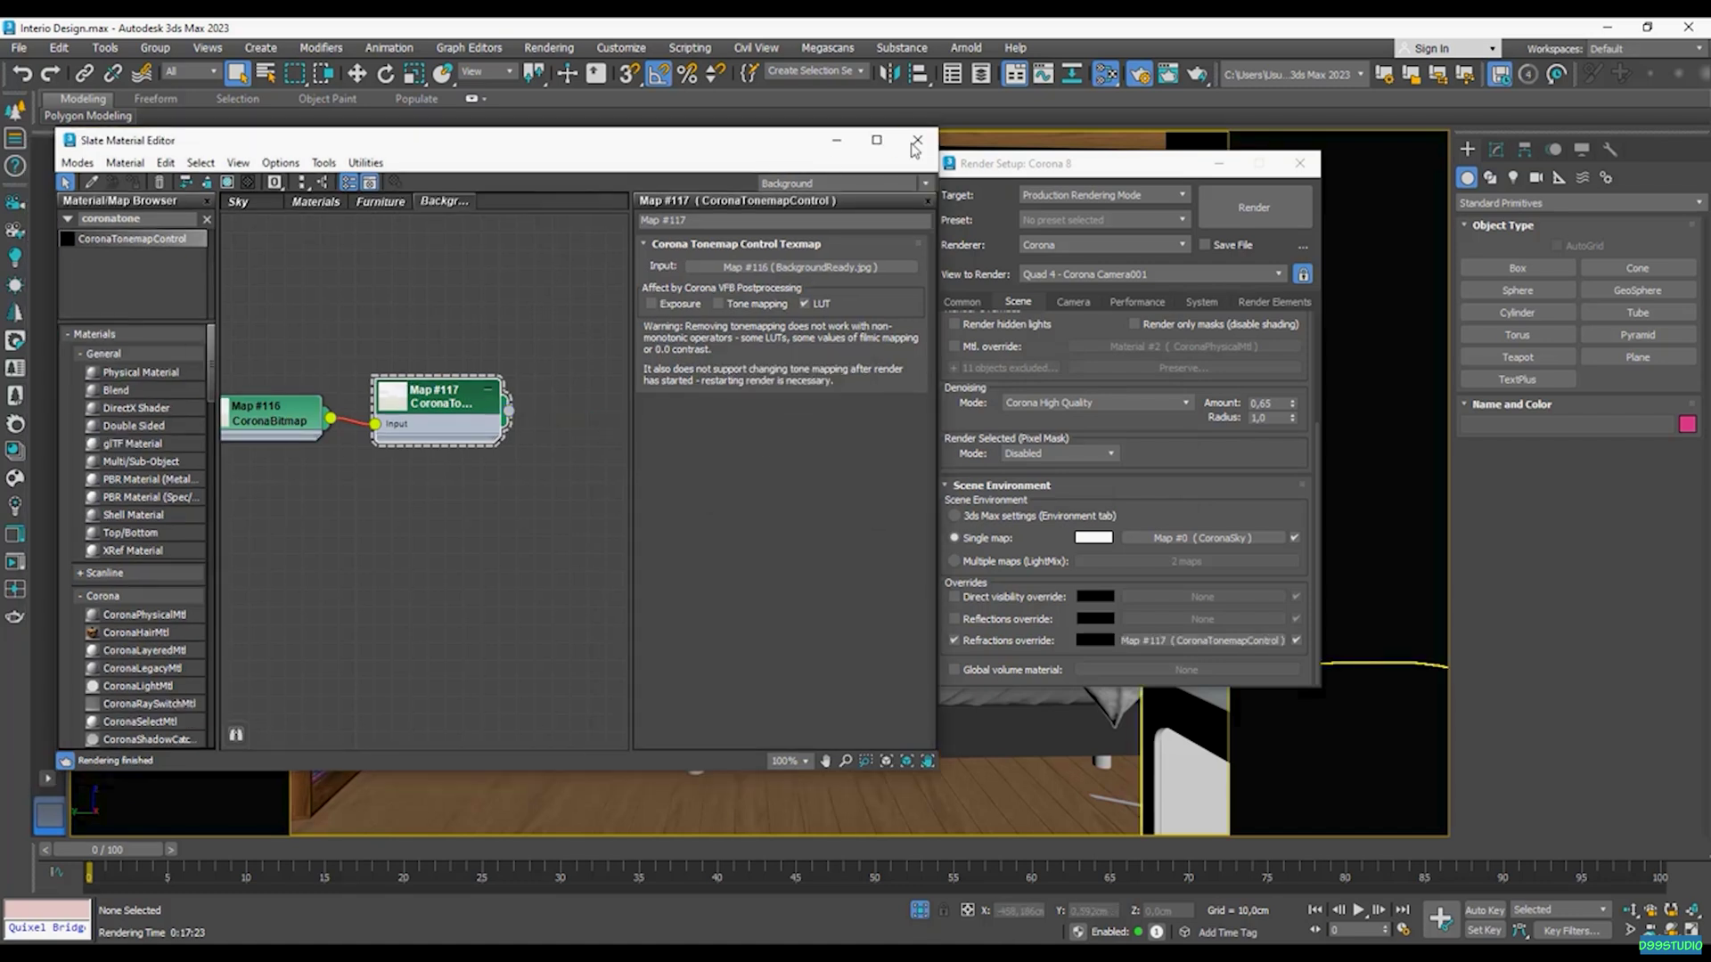
# Step: Start an interactive render of the Corona camera view and examine the background through the bedroom windows
pyautogui.moveTo(1047, 166); pyautogui.dragTo(926, 172)
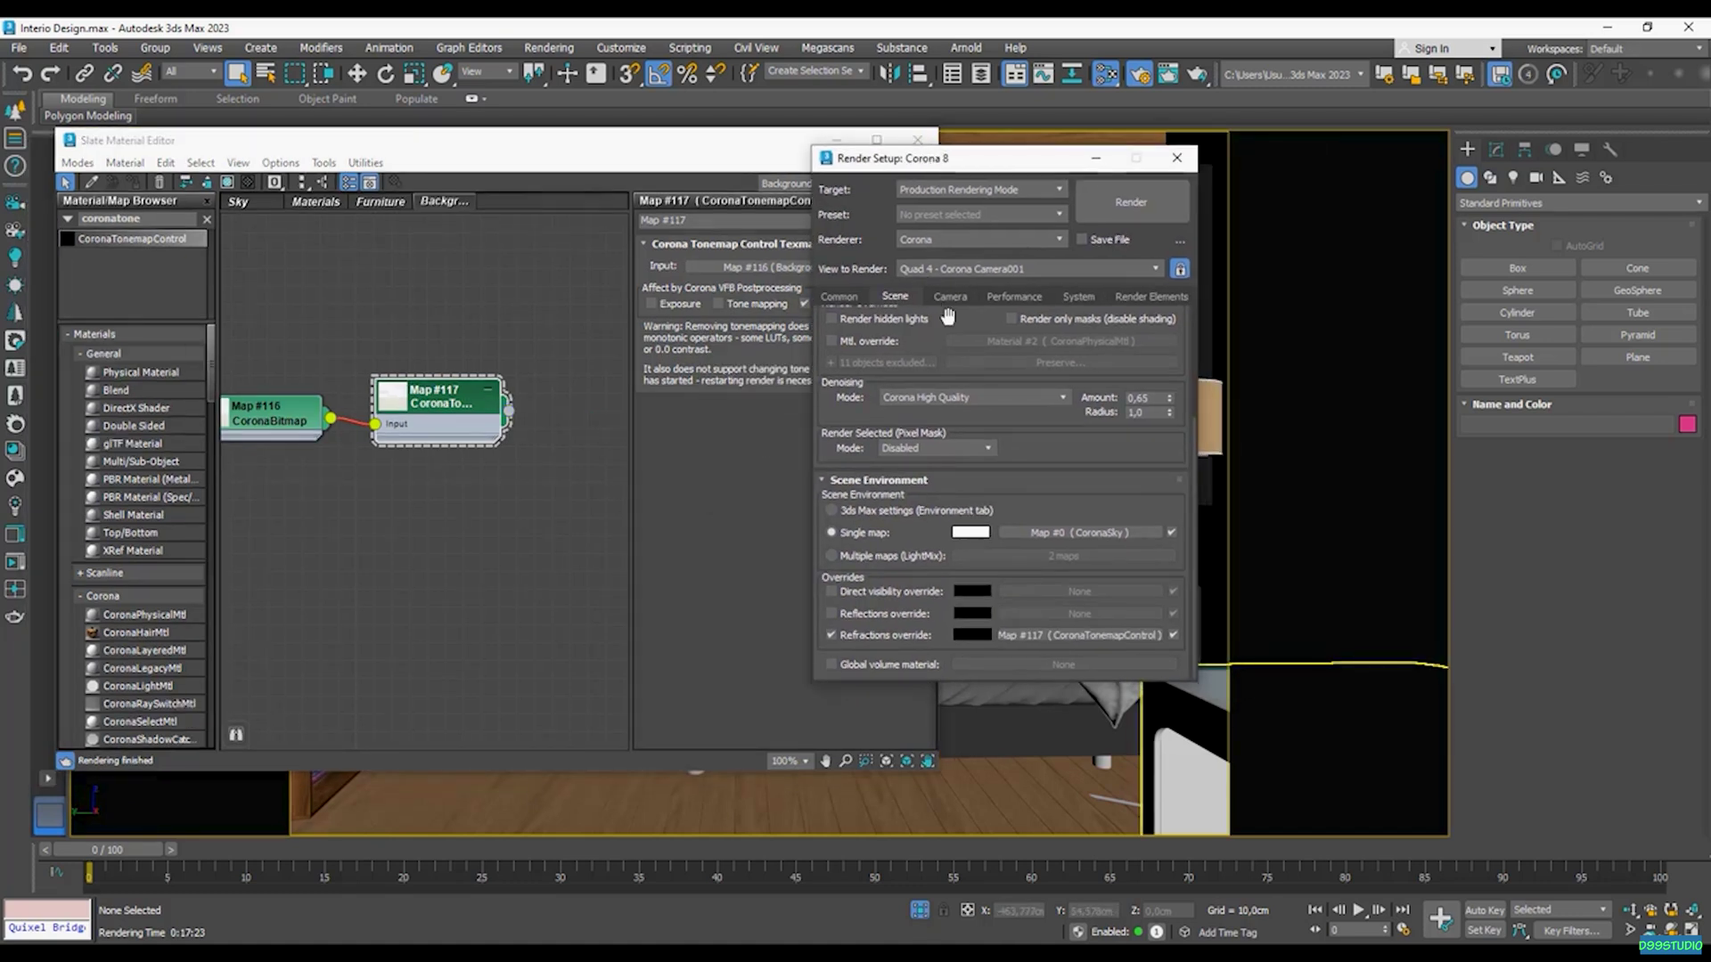
pyautogui.scroll(5, 1072, 322)
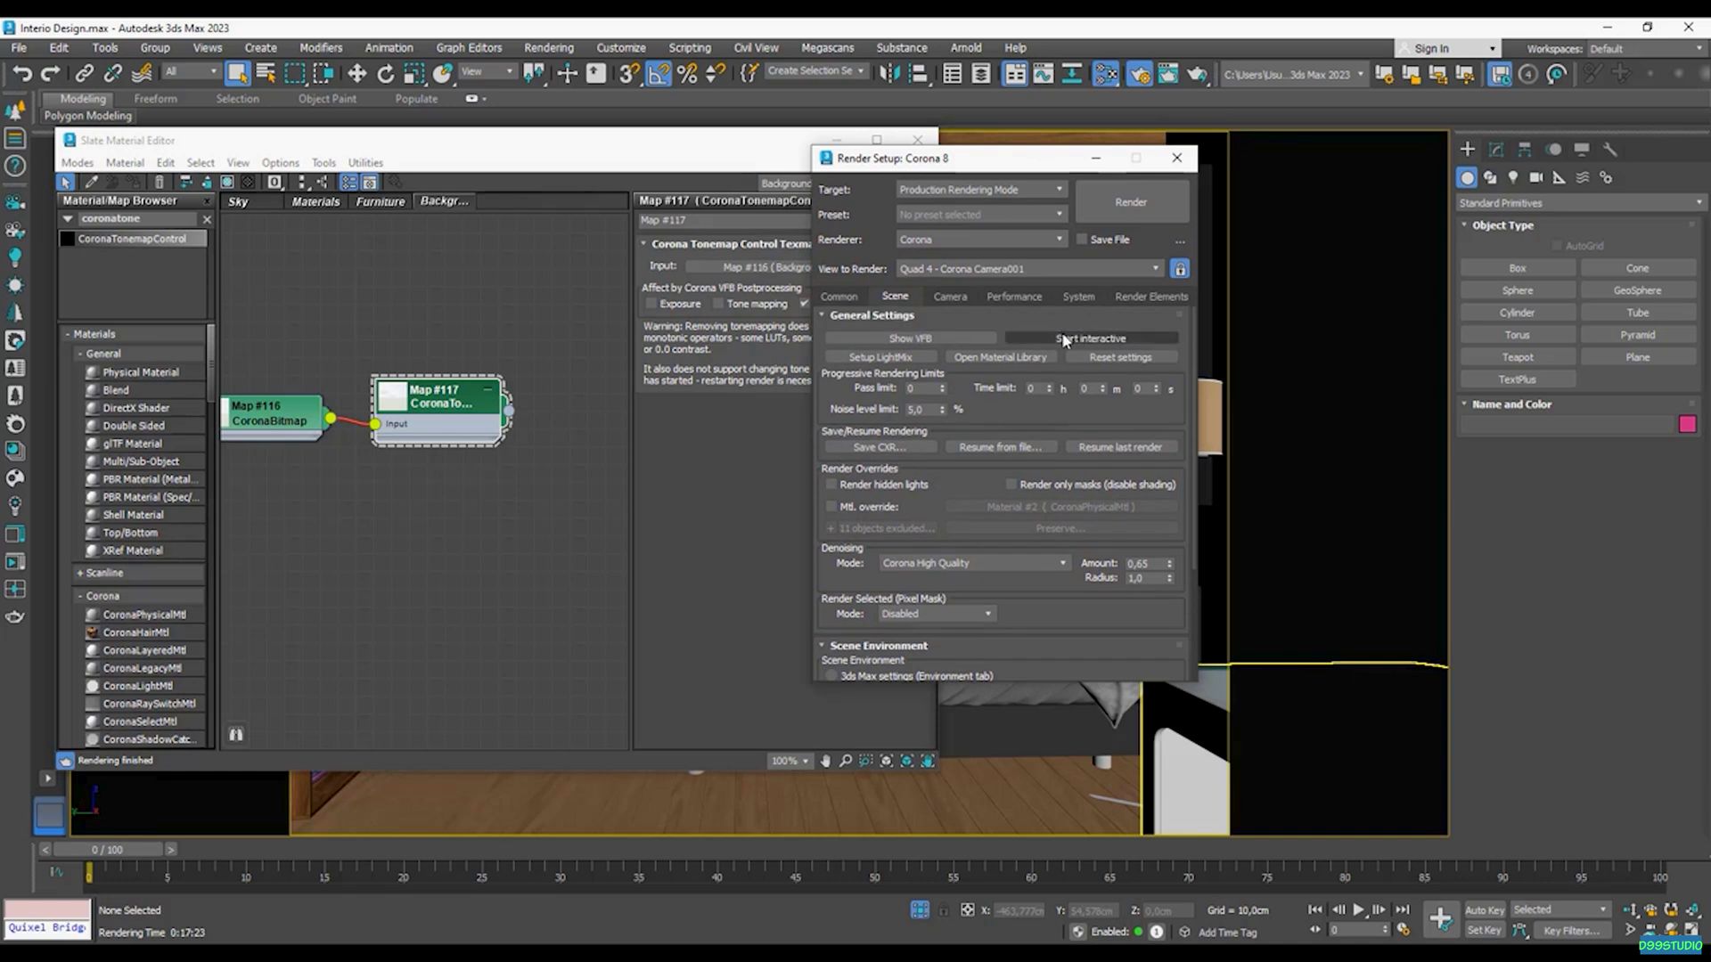
pyautogui.click(1064, 337)
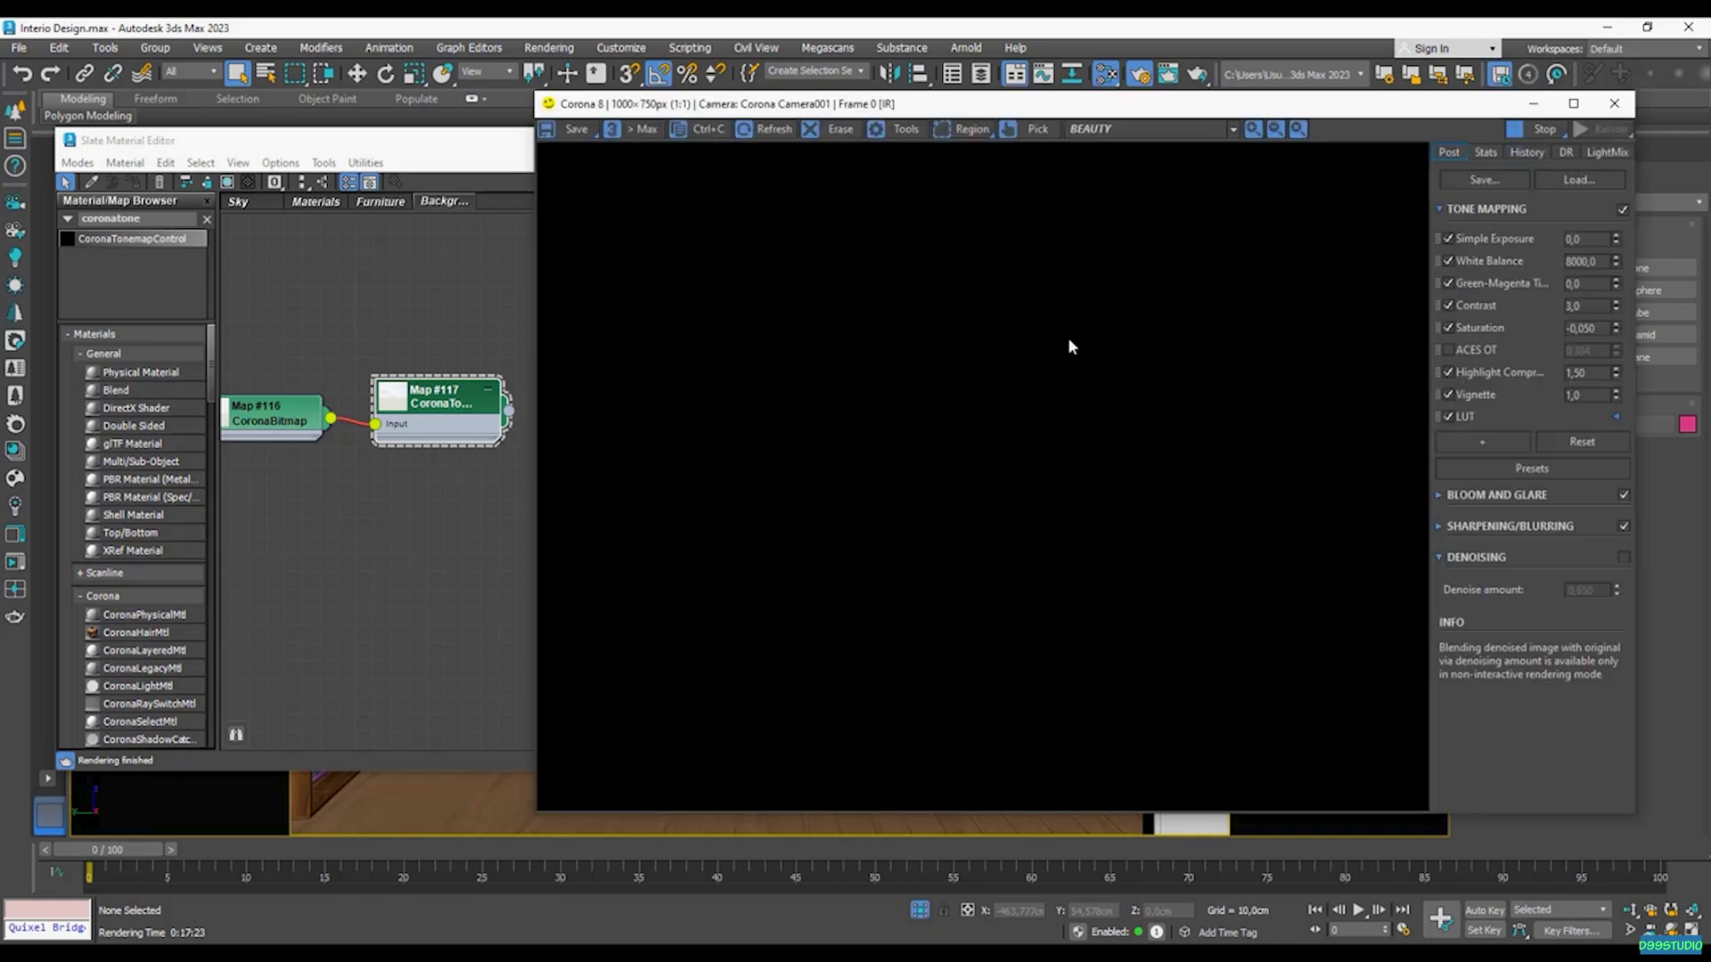
pyautogui.moveTo(1063, 114); pyautogui.dragTo(733, 122)
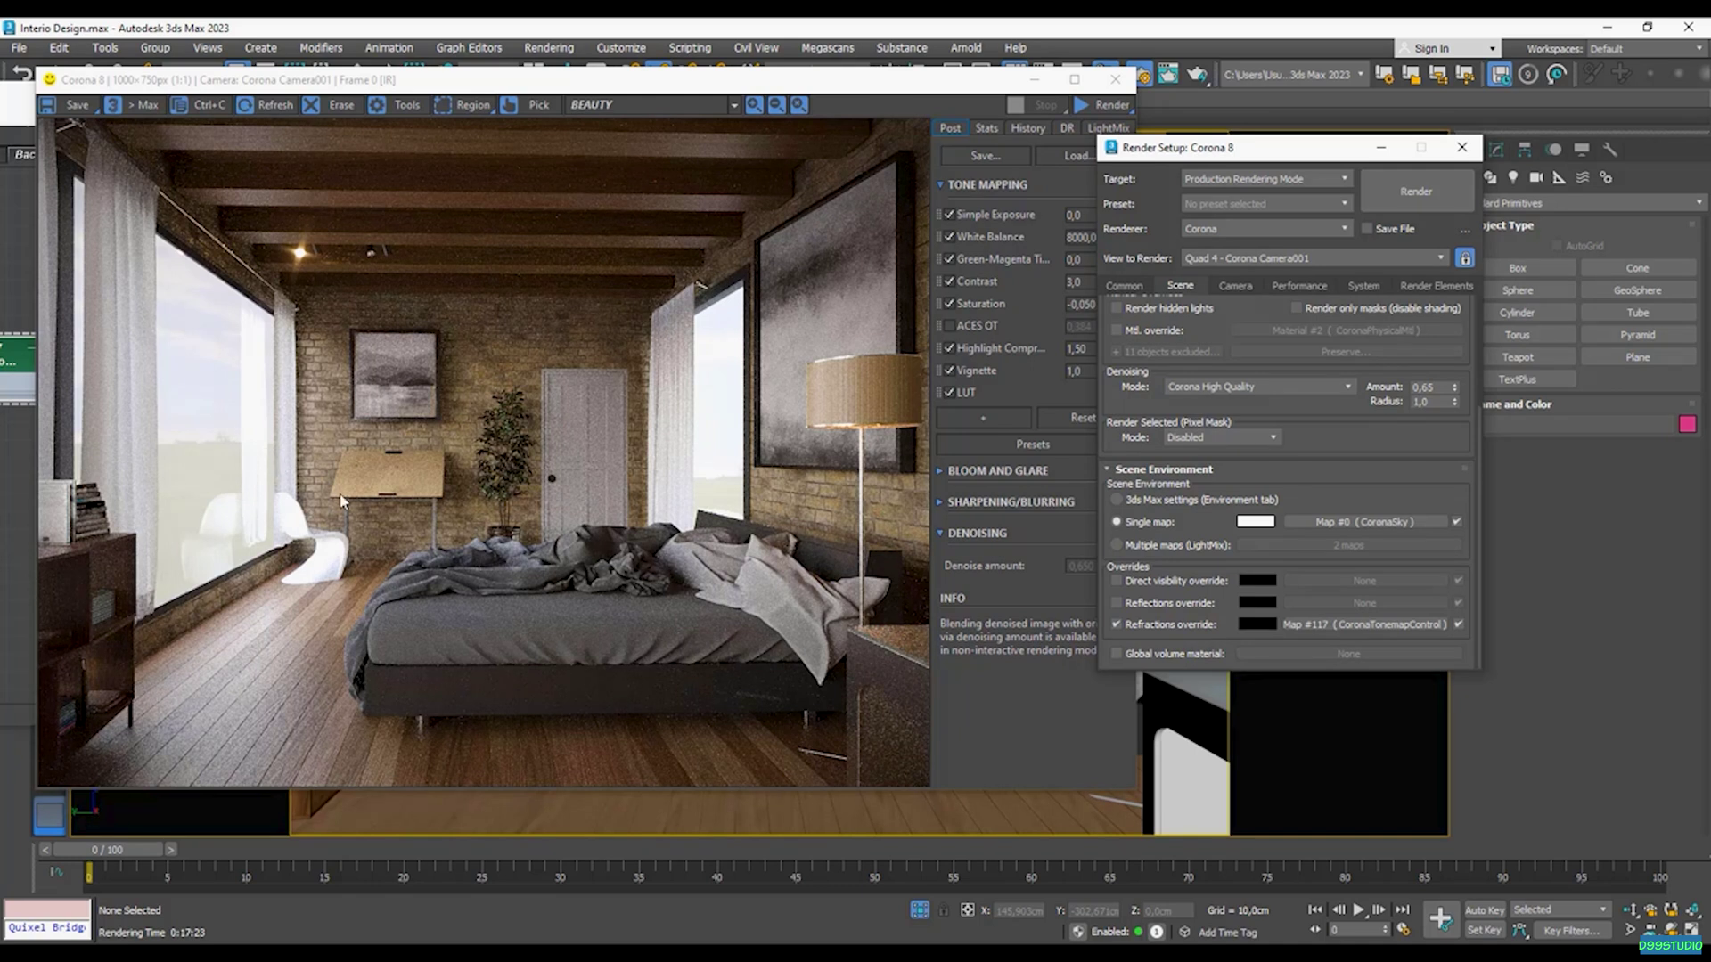
pyautogui.moveTo(575, 79); pyautogui.dragTo(863, 78)
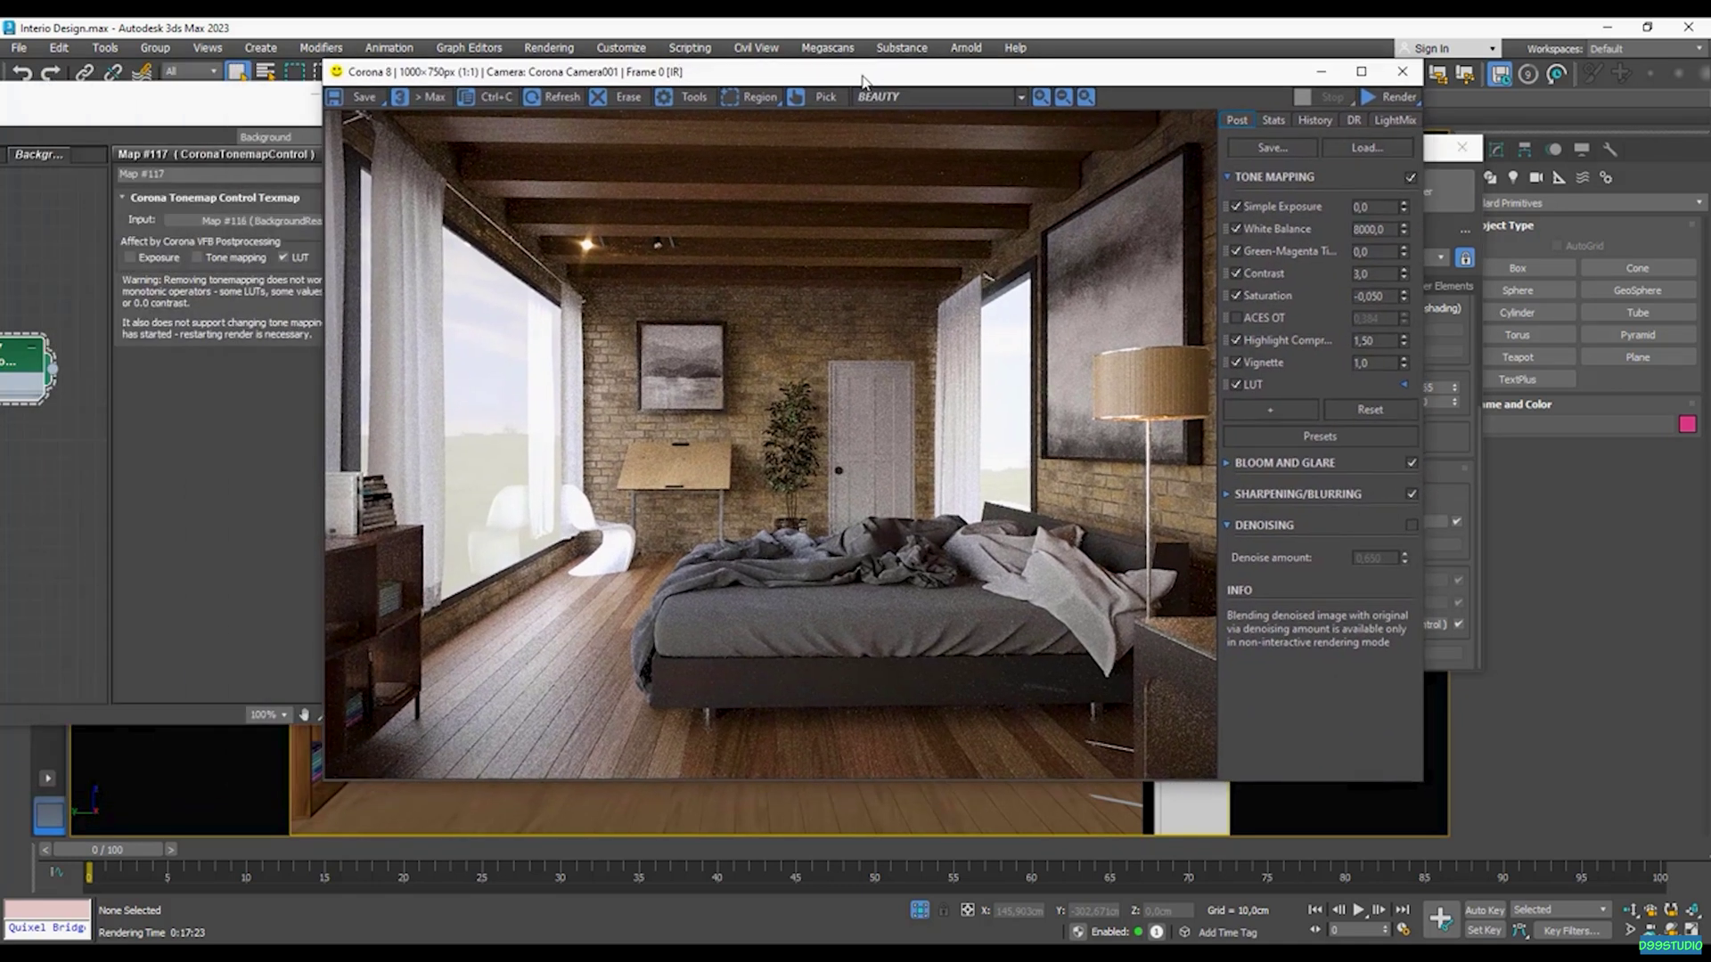
# Step: Open Material #3, the CoronaPhysicalMtl in the Sky view, and set its Base Layer IOR to 1,1
pyautogui.moveTo(112, 105); pyautogui.dragTo(608, 197)
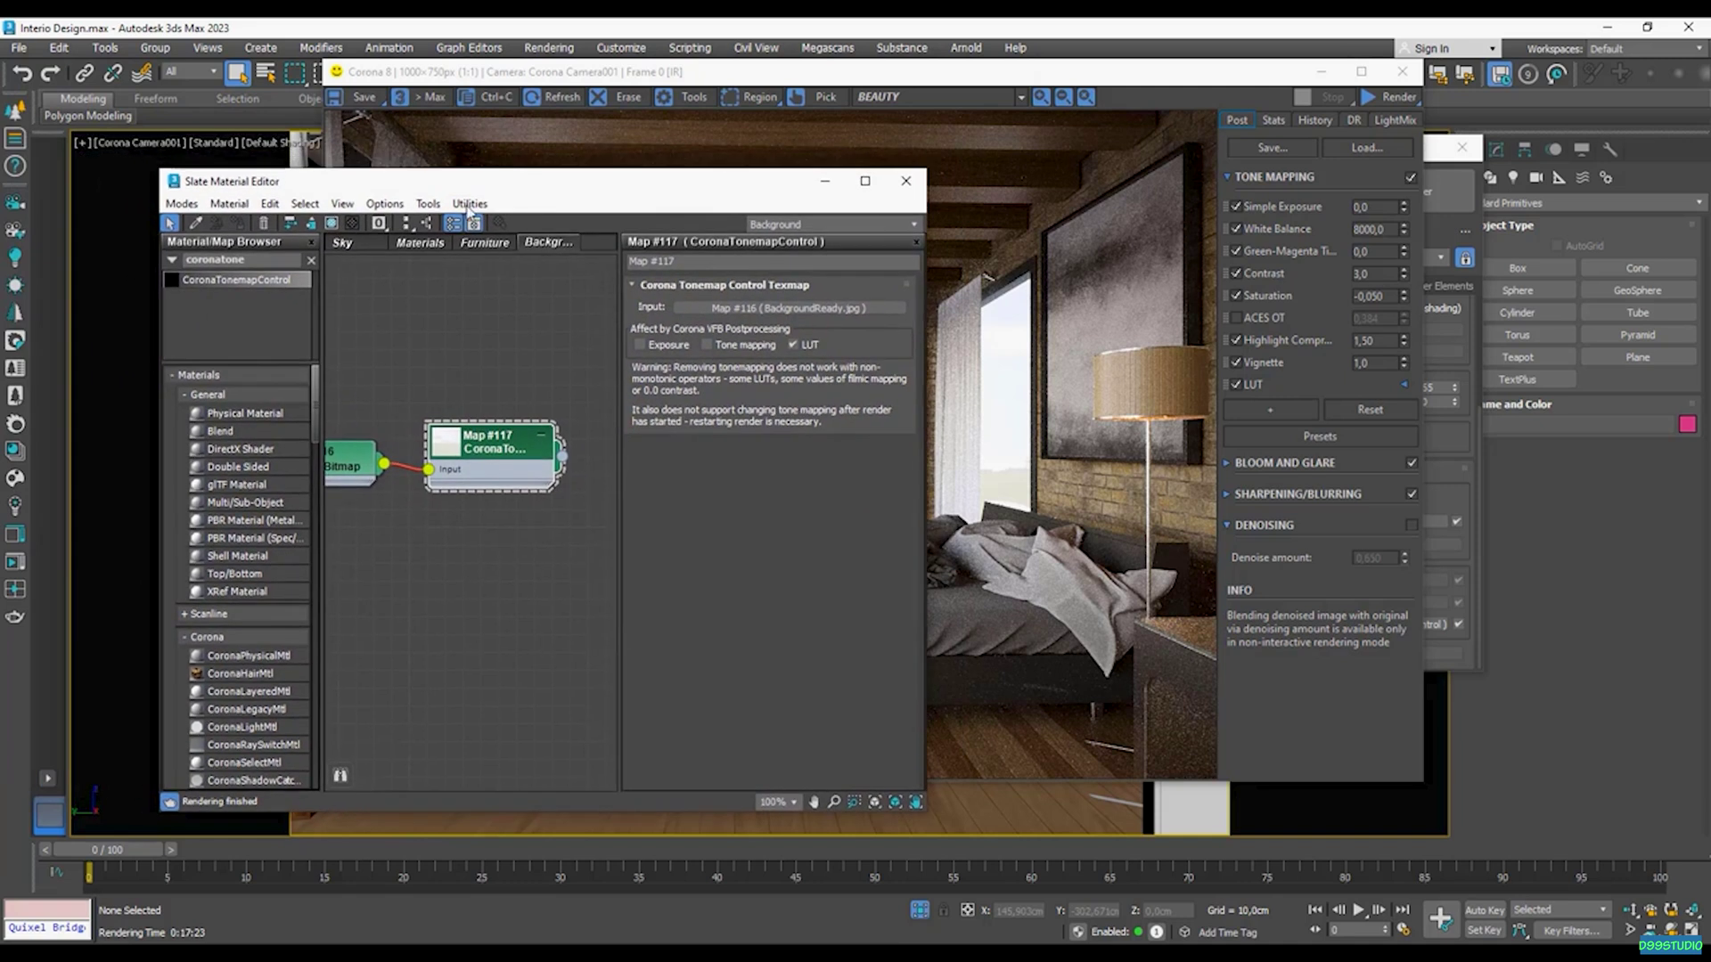
pyautogui.click(354, 243)
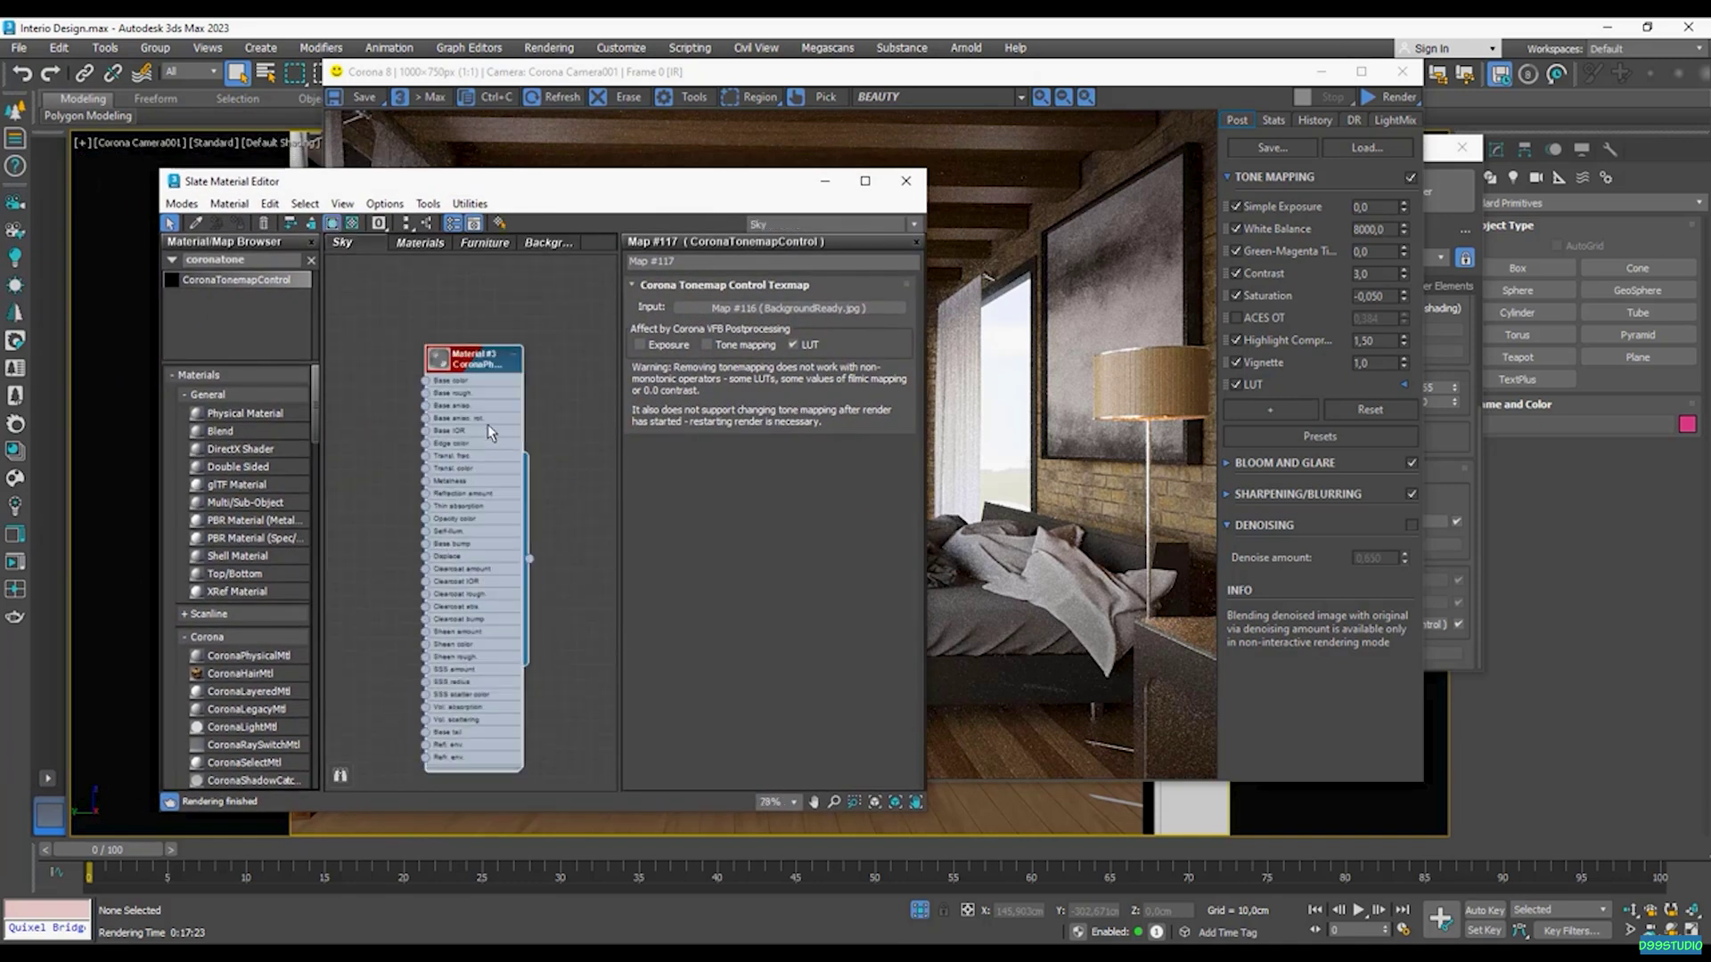
pyautogui.doubleClick(452, 376)
pyautogui.moveTo(545, 187); pyautogui.dragTo(419, 133)
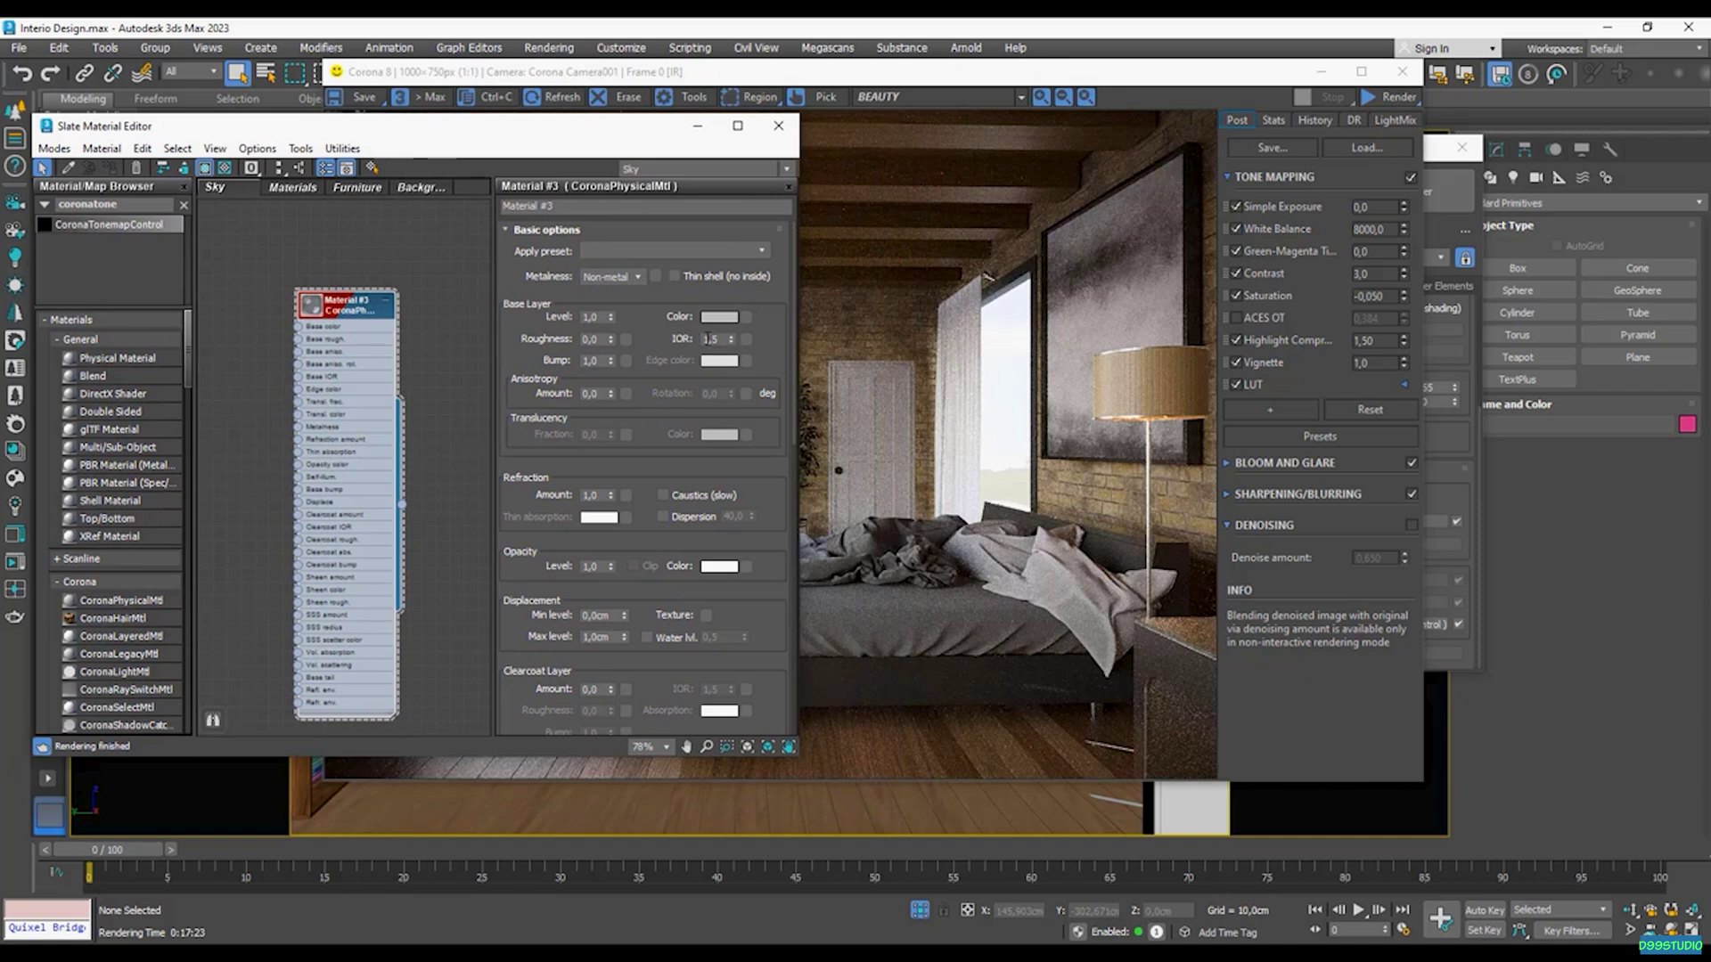
pyautogui.moveTo(712, 339)
pyautogui.click(711, 339)
pyautogui.moveTo(581, 126); pyautogui.dragTo(459, 125)
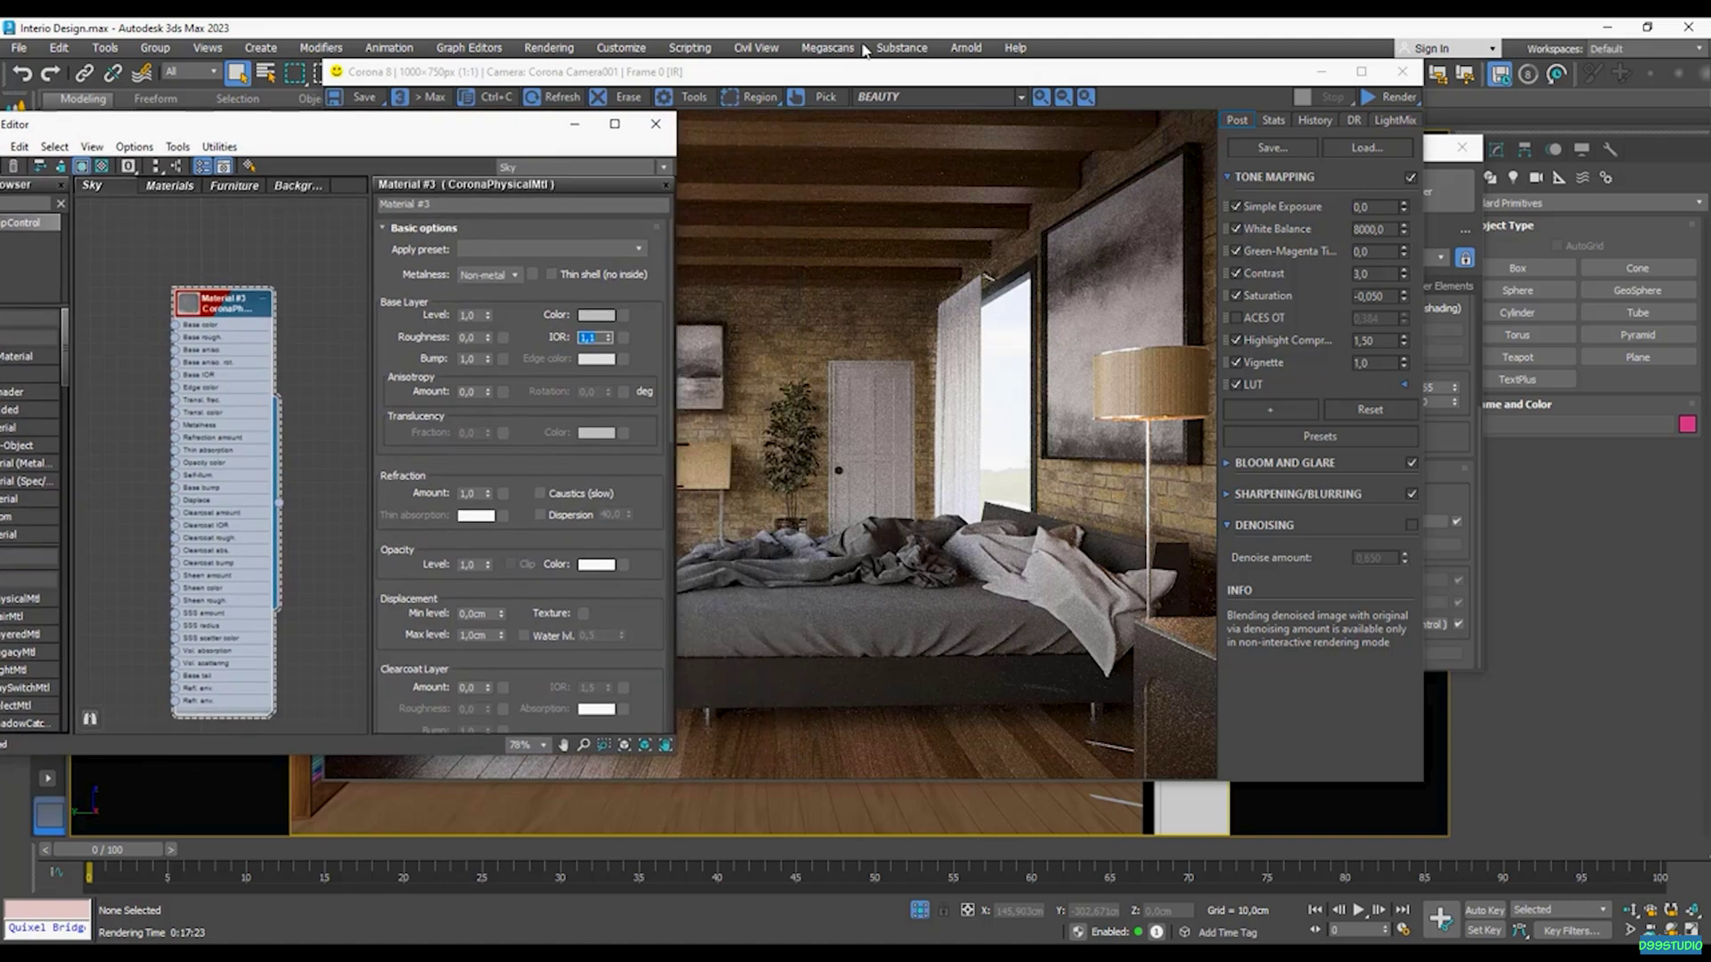
# Step: Restart the interactive render to check the window background with the changed material IOR
pyautogui.moveTo(882, 71); pyautogui.dragTo(758, 55)
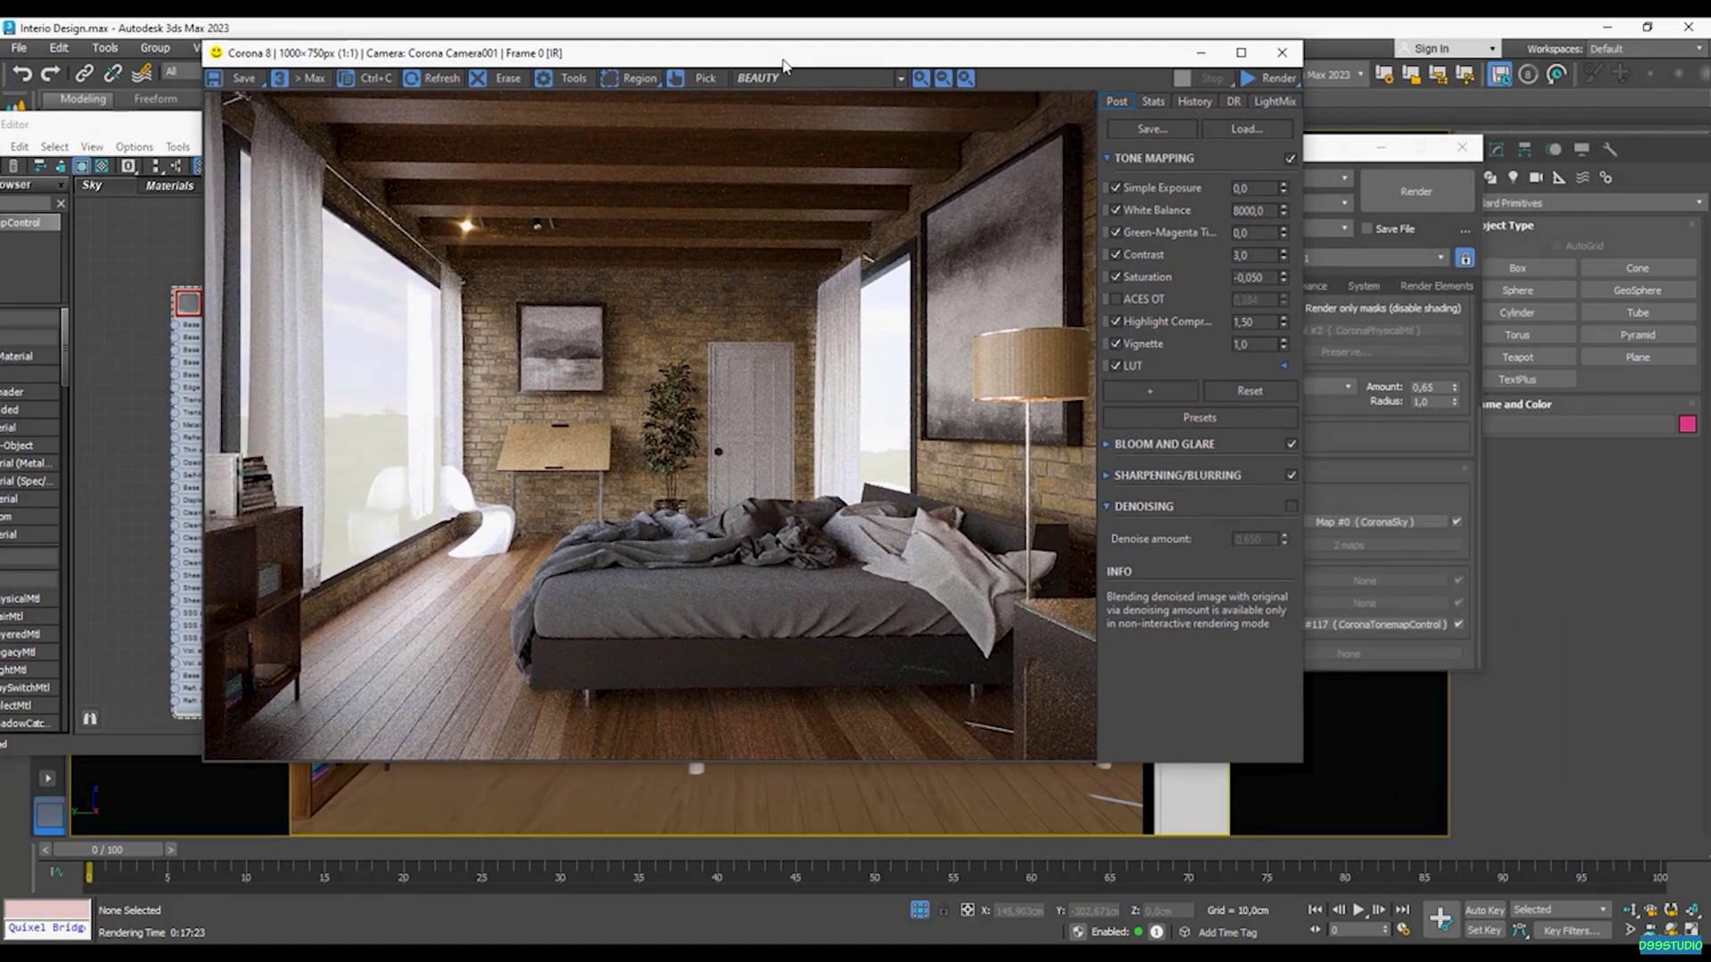
pyautogui.click(1254, 78)
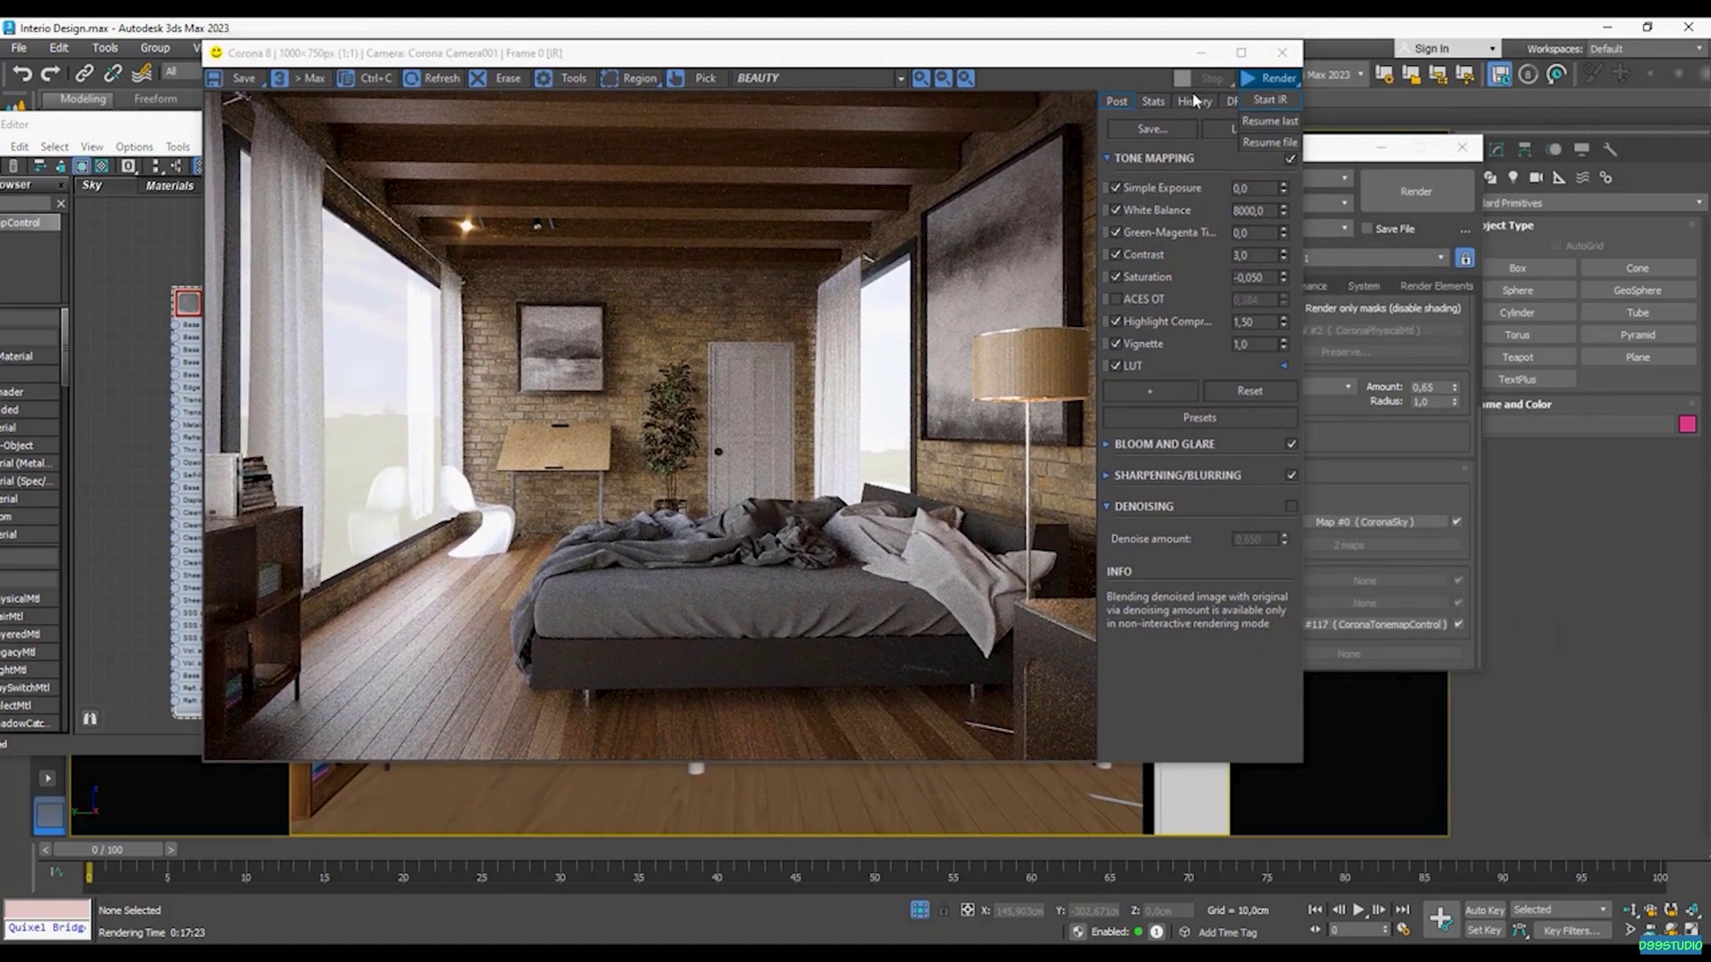
pyautogui.moveTo(950, 56); pyautogui.dragTo(787, 58)
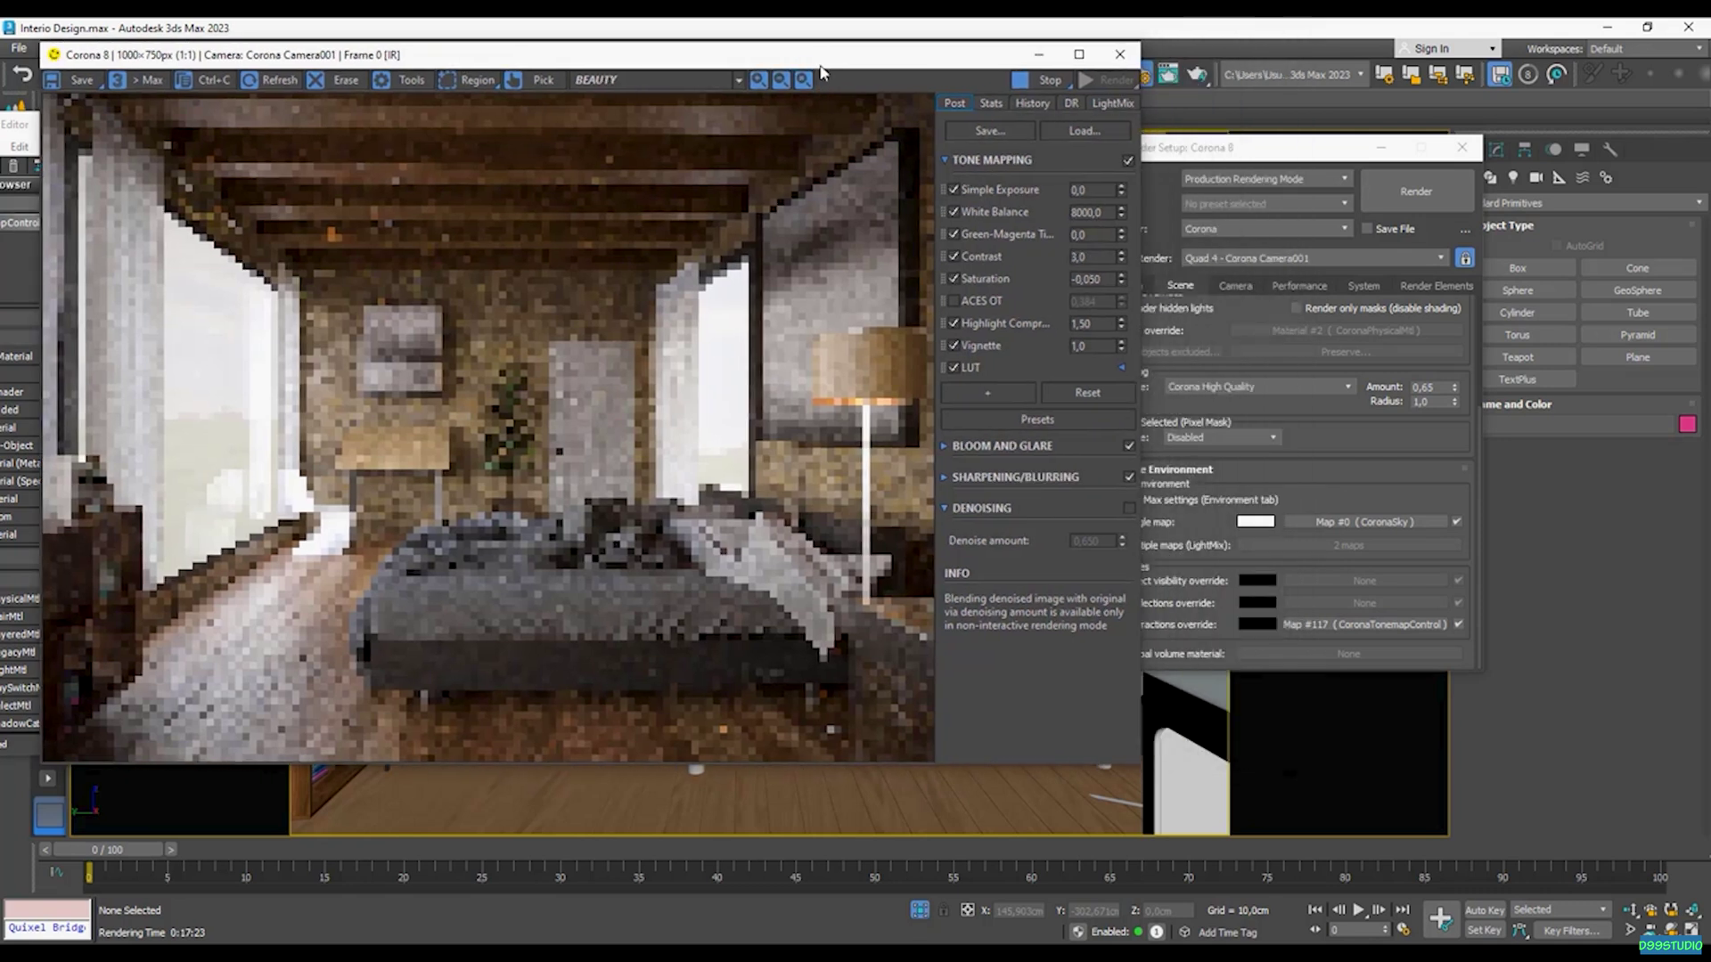